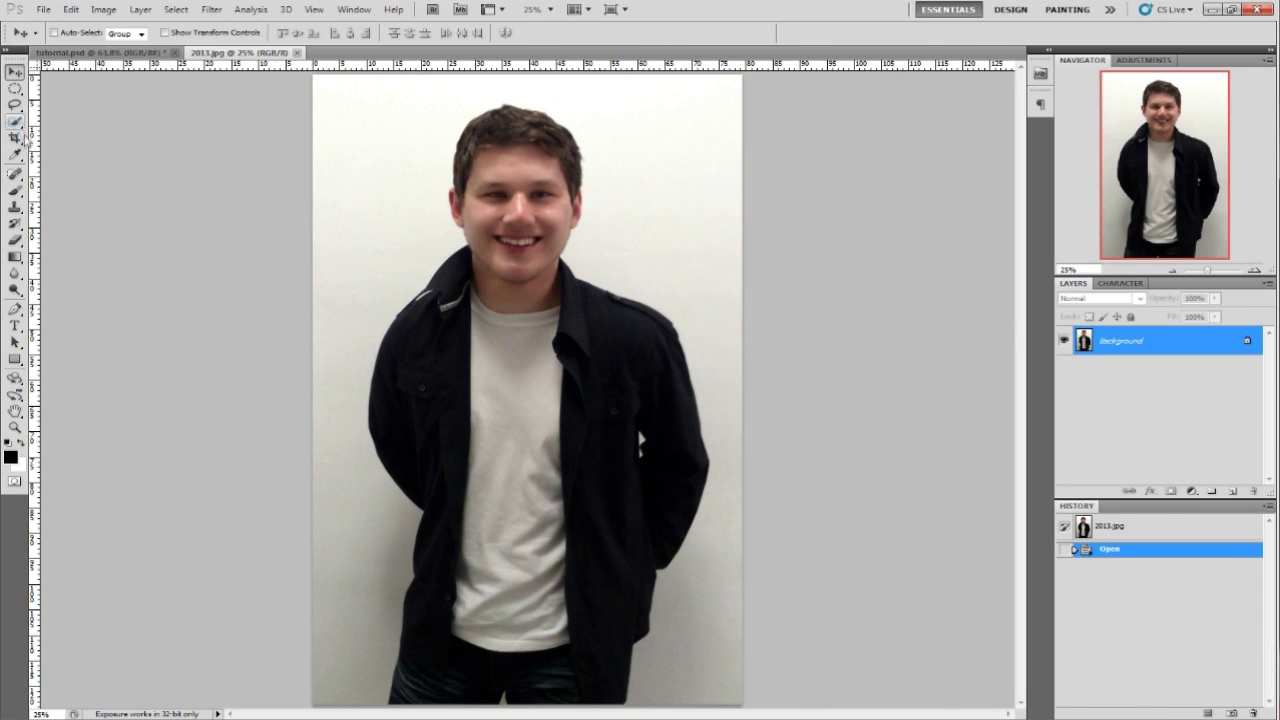
Duplicate the Background layer of the portrait and delete the original Background layer
right_click(1110, 346)
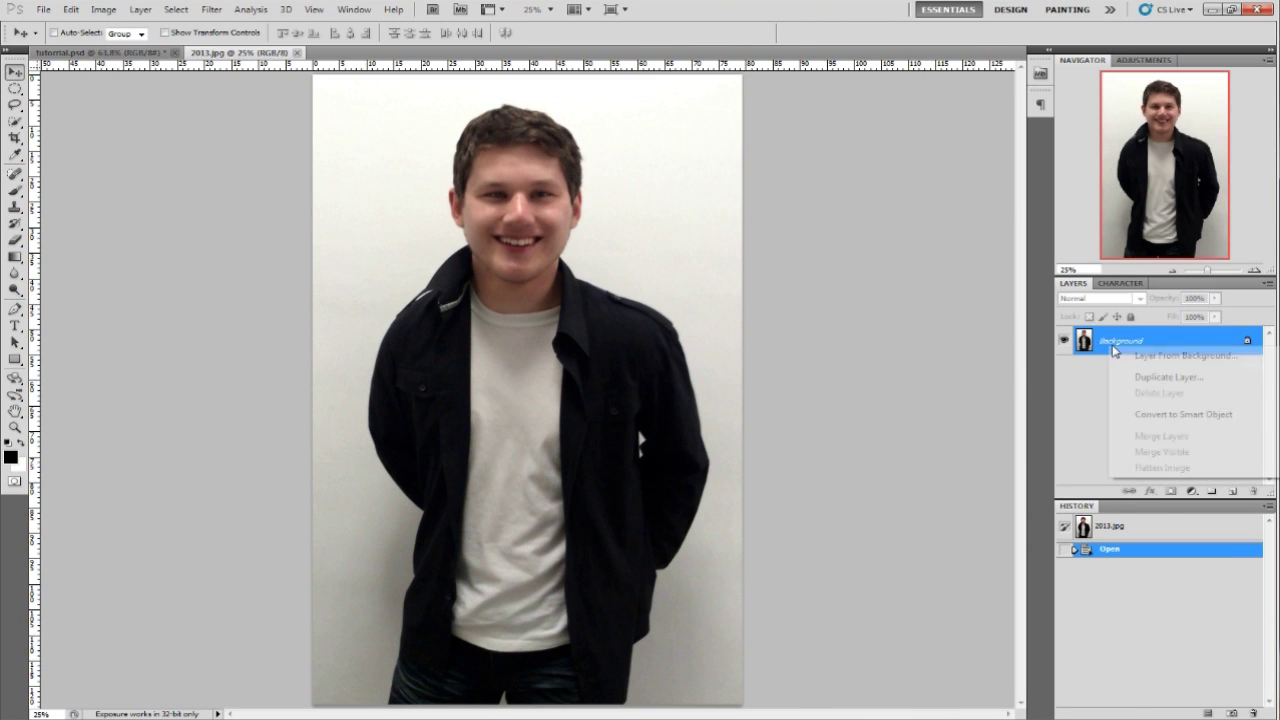
click(1153, 377)
click(768, 226)
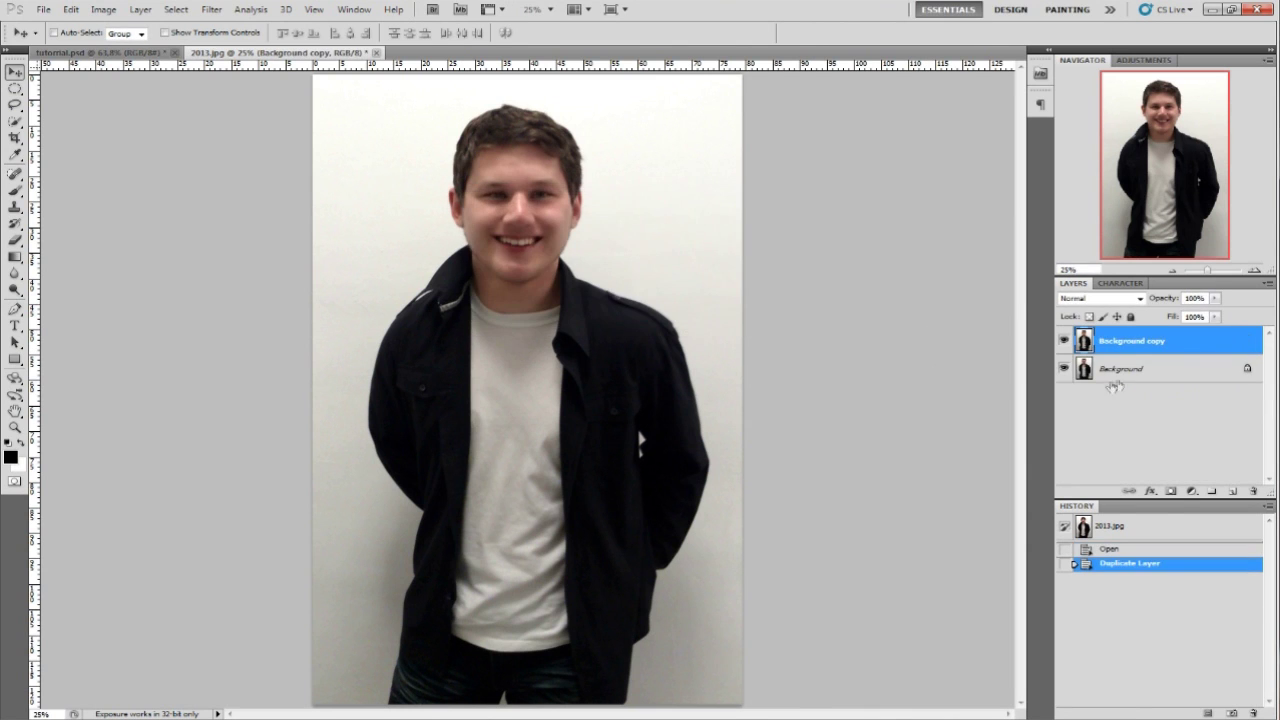
click(1110, 380)
key(Delete)
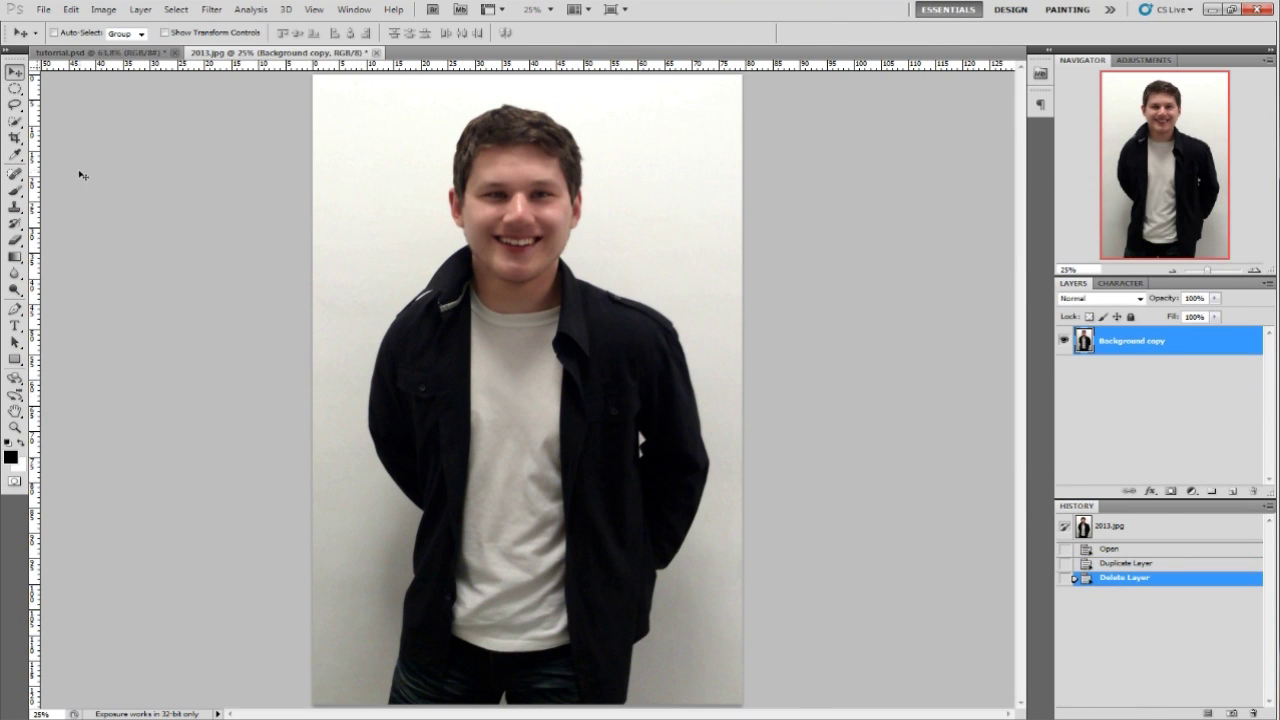
Select the whole man, from hair to jeans, with the Quick Selection tool
click(16, 122)
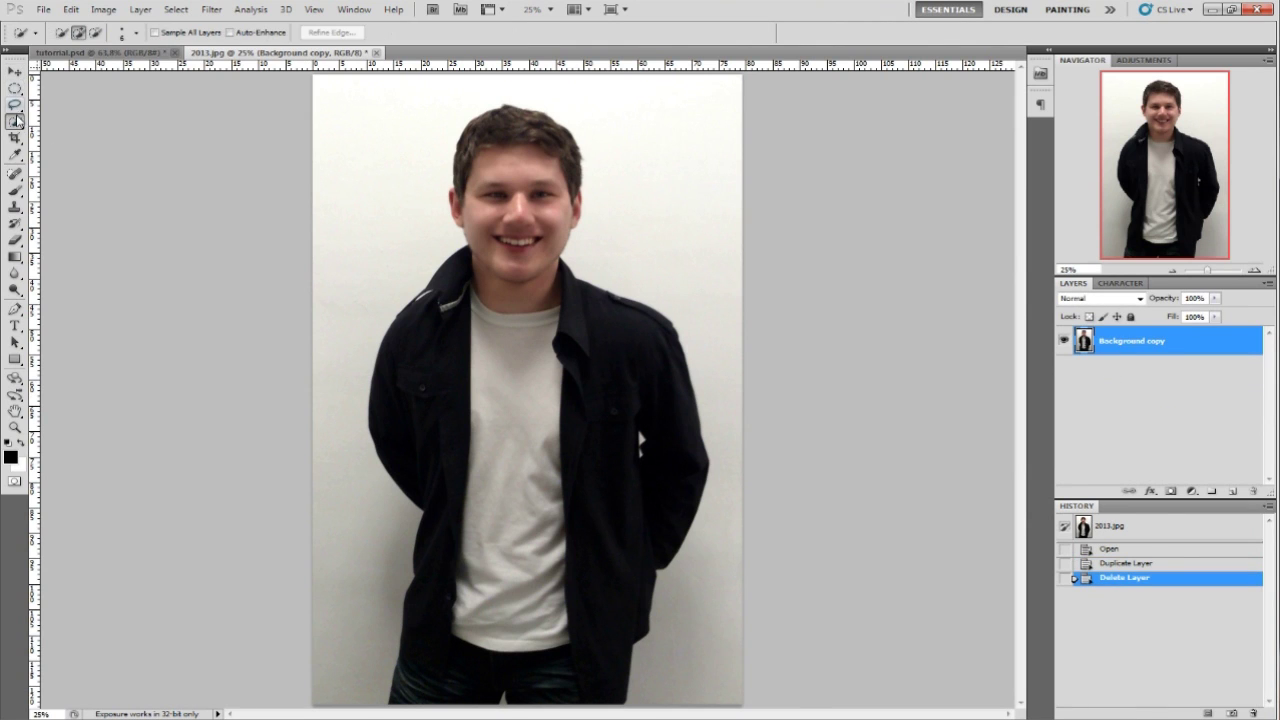
click(16, 122)
click(49, 126)
click(470, 480)
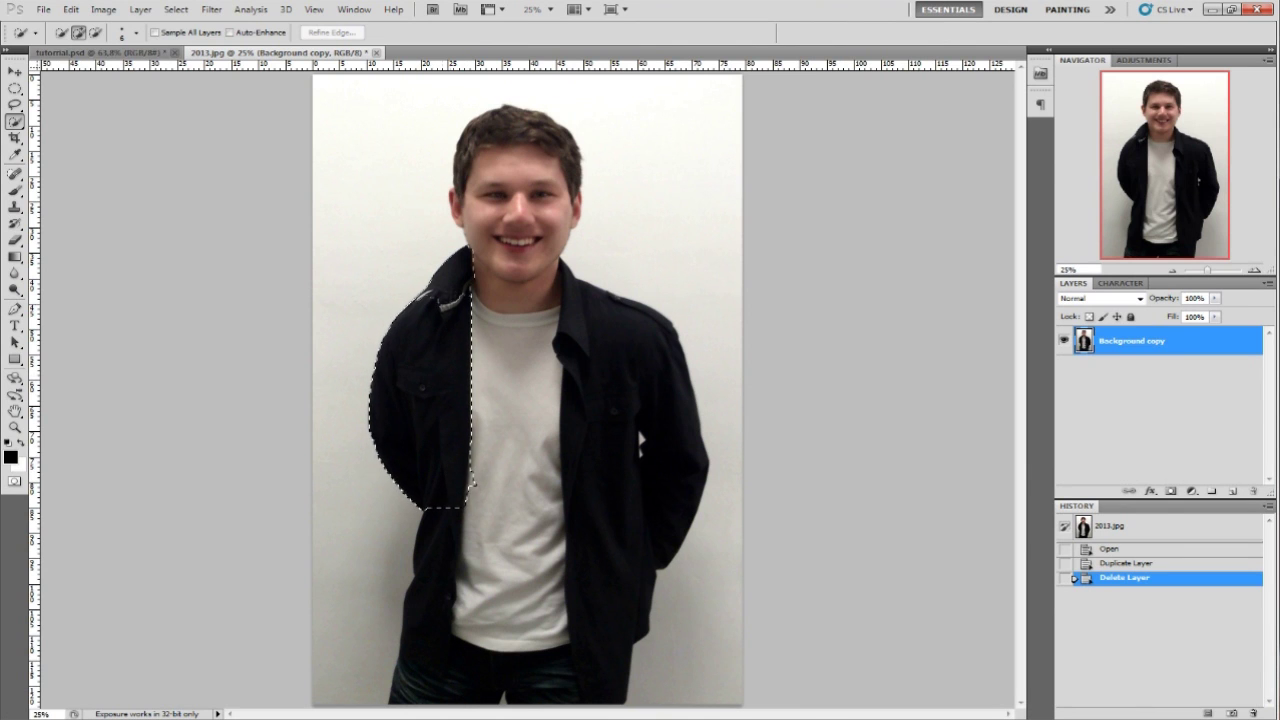
click(478, 215)
click(570, 314)
click(655, 415)
drag(640, 440, 632, 434)
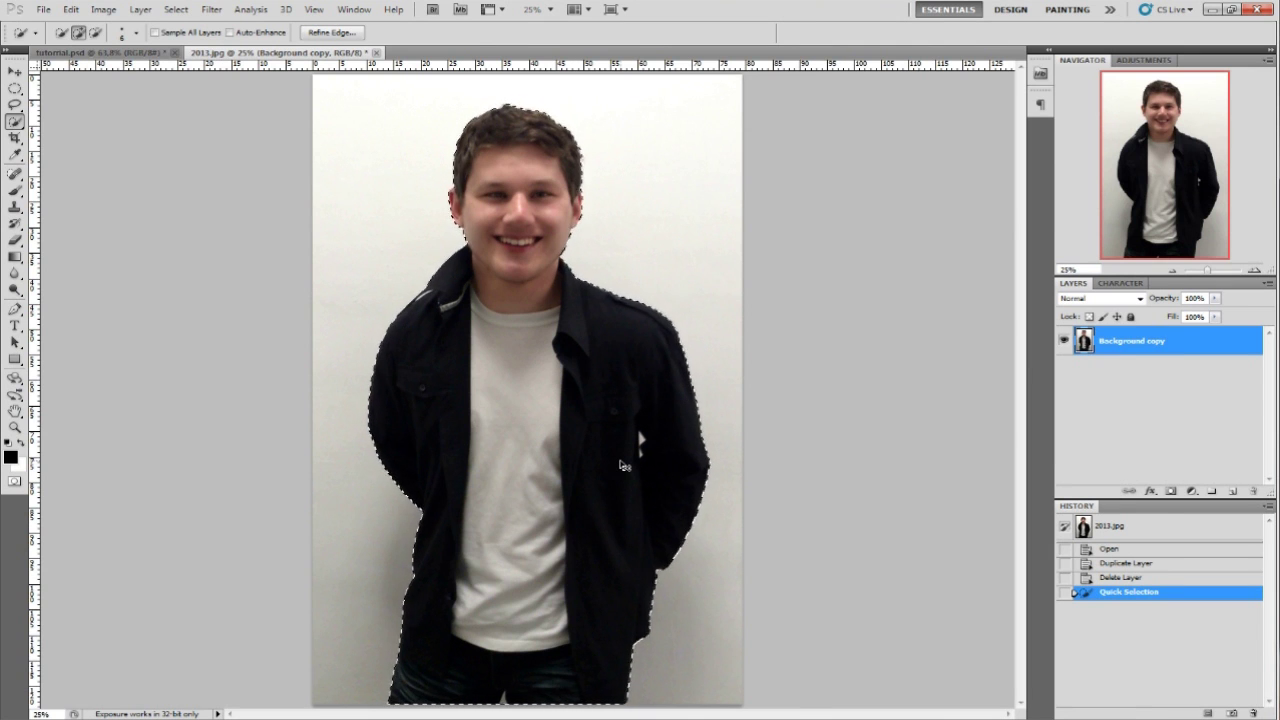
Invert the selection and erase the white wall around the man with an 862 px eraser
key(ctrl+shift+i)
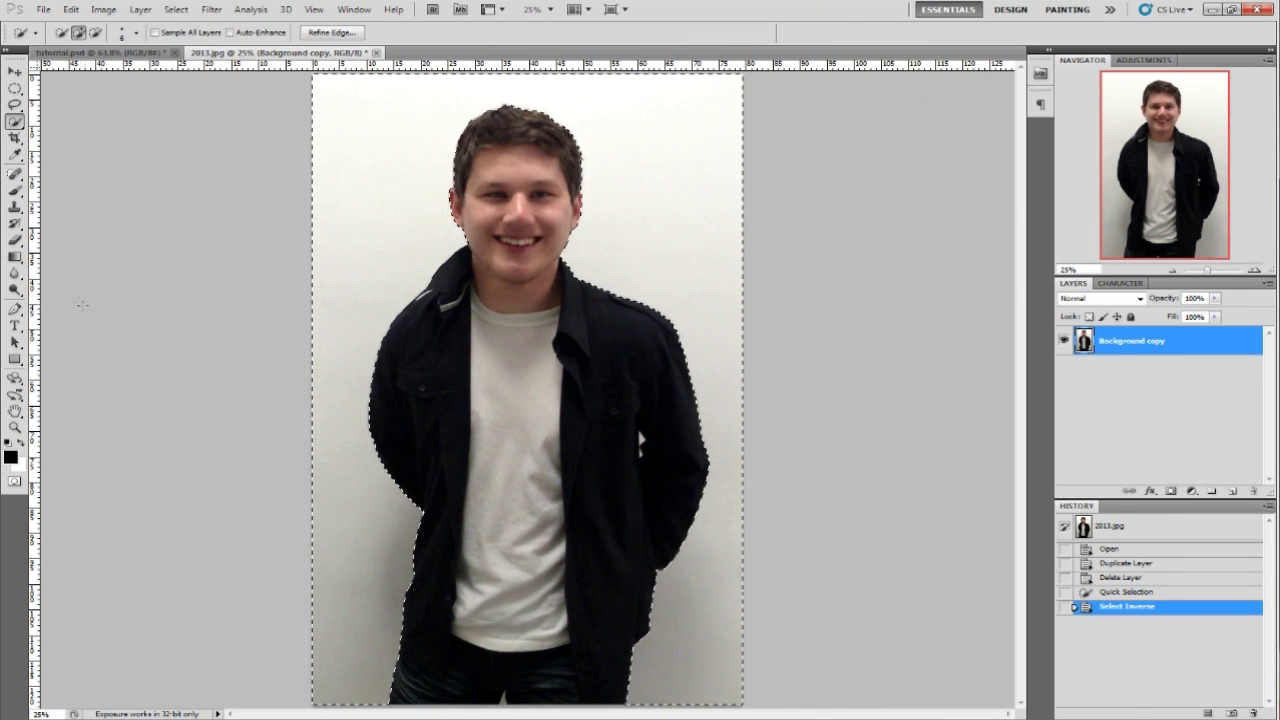
click(15, 240)
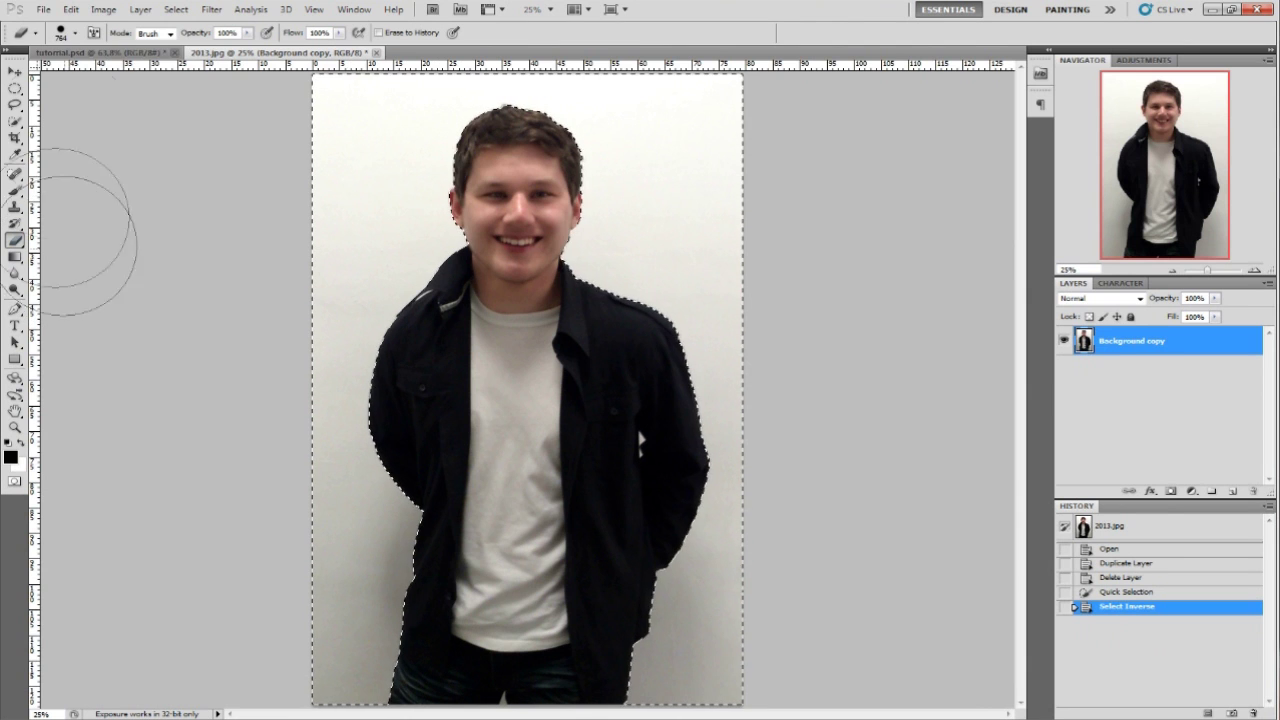
click(68, 32)
drag(160, 76, 168, 76)
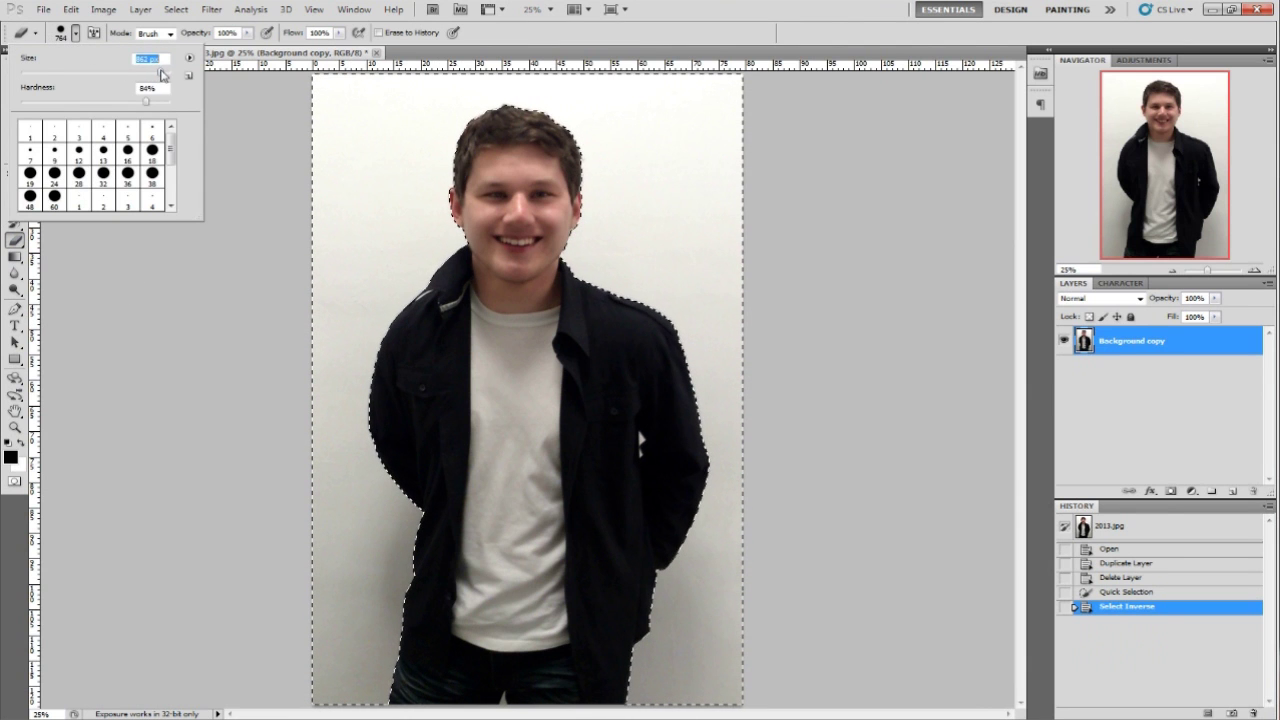
mouse_move(300, 185)
mouse_down()
mouse_move(850, 90)
mouse_move(505, 45)
mouse_move(309, 143)
mouse_move(334, 668)
mouse_move(737, 620)
mouse_move(746, 577)
mouse_move(658, 315)
mouse_move(760, 365)
mouse_move(696, 200)
mouse_up()
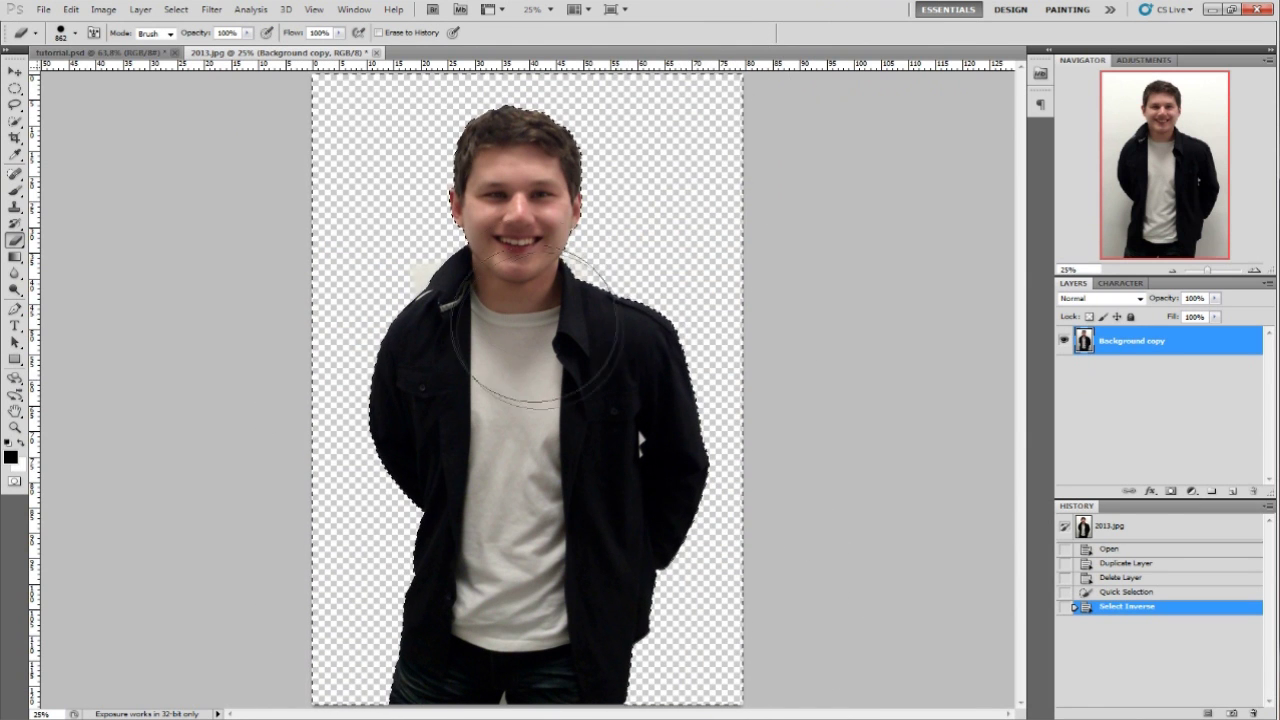
mouse_move(535, 327)
mouse_down()
mouse_move(605, 232)
mouse_move(495, 111)
mouse_up()
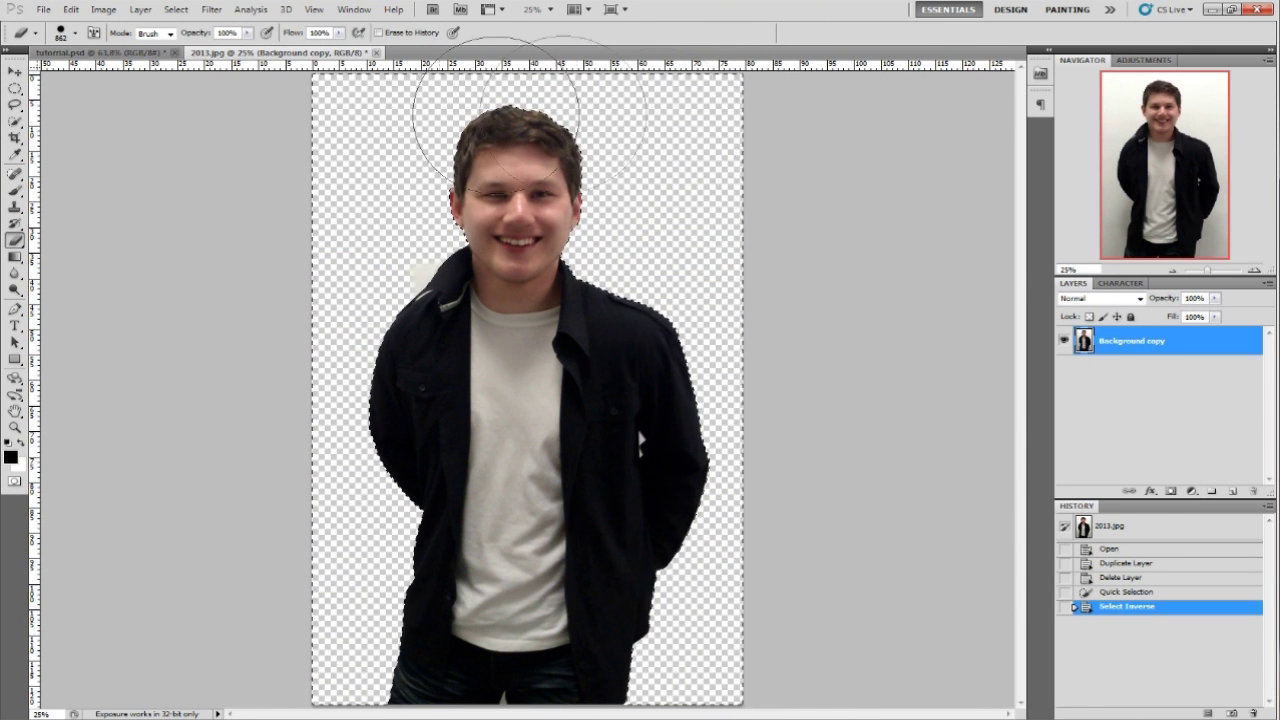
drag(541, 321, 541, 321)
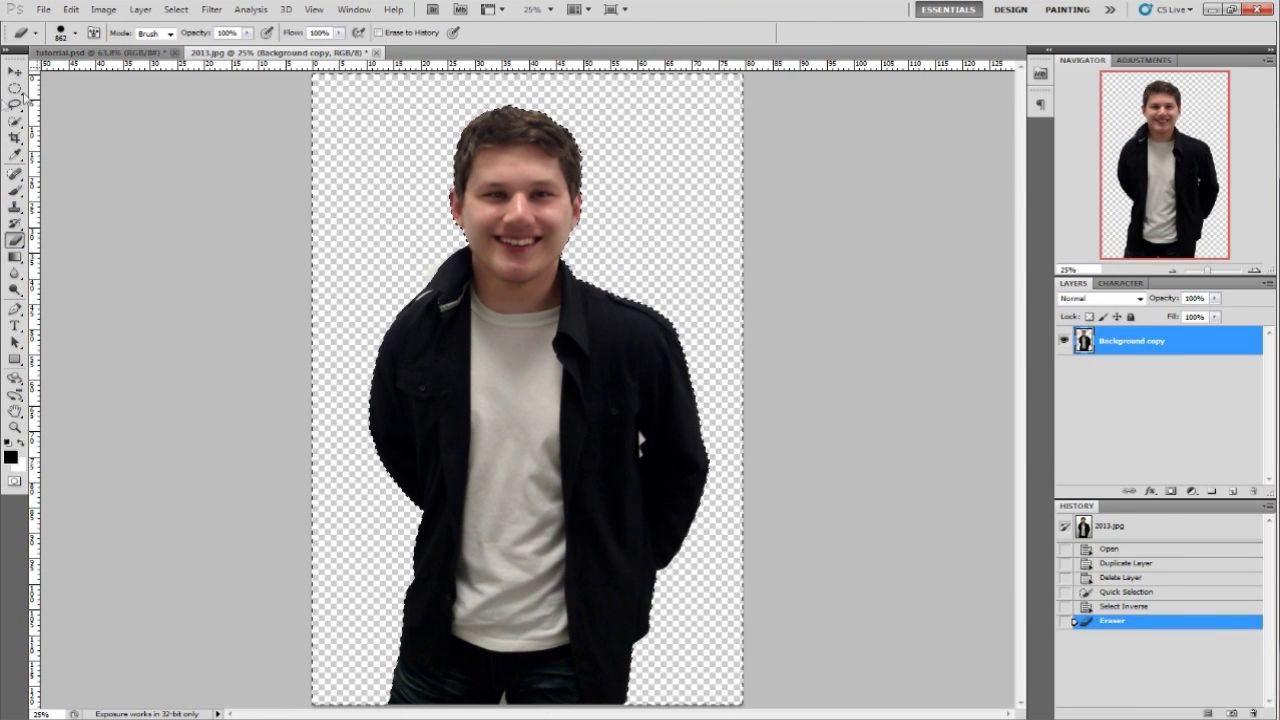
Deselect the area and move the cut-out man into the tutorial.psd street image
click(15, 121)
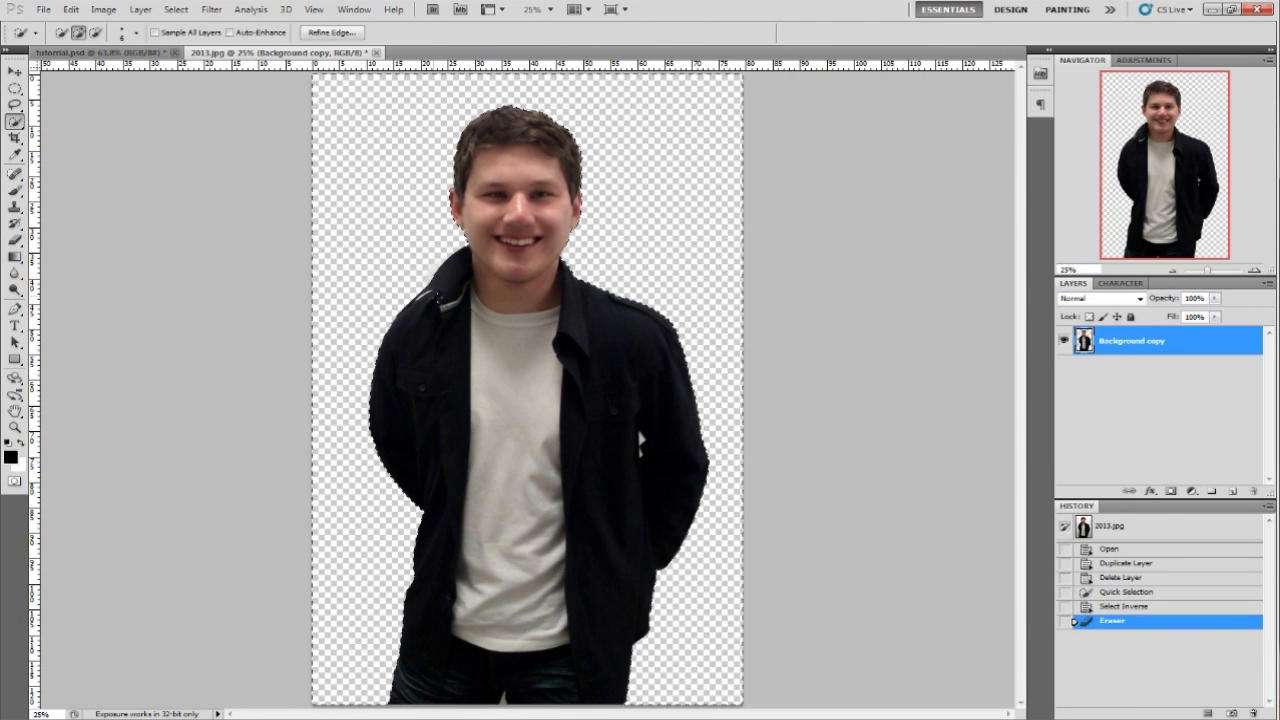
click(480, 320)
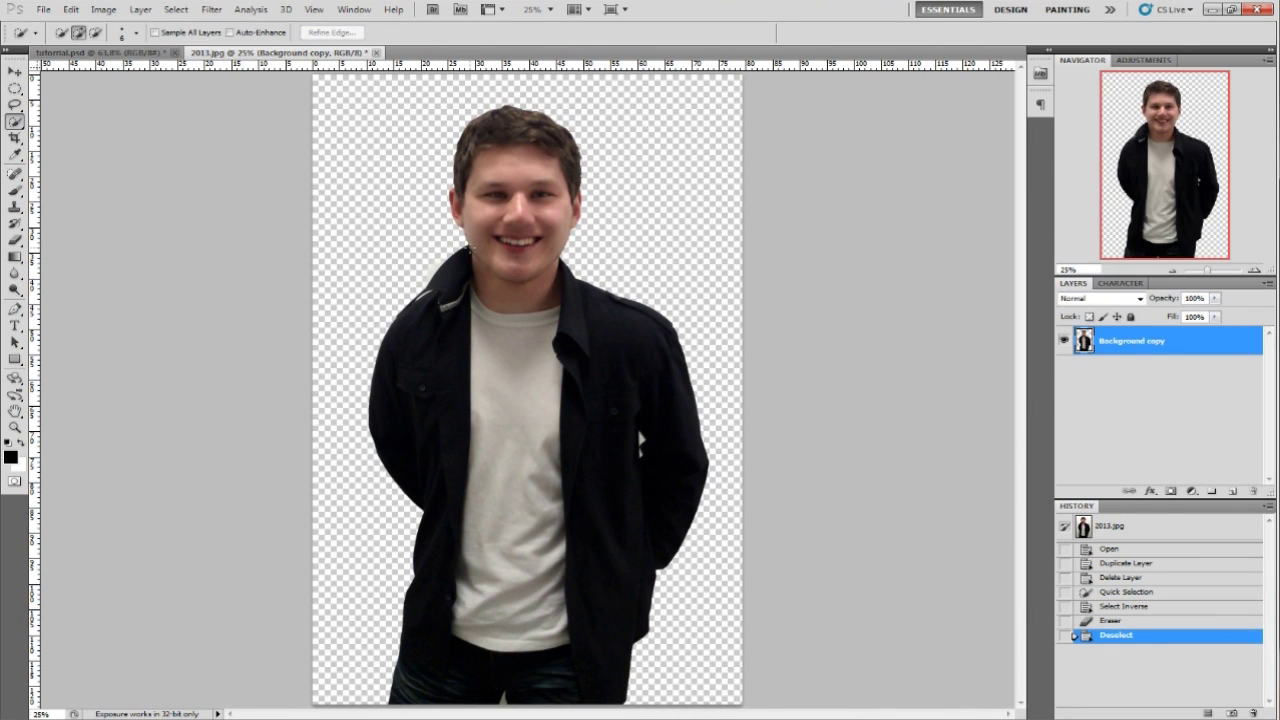
click(15, 71)
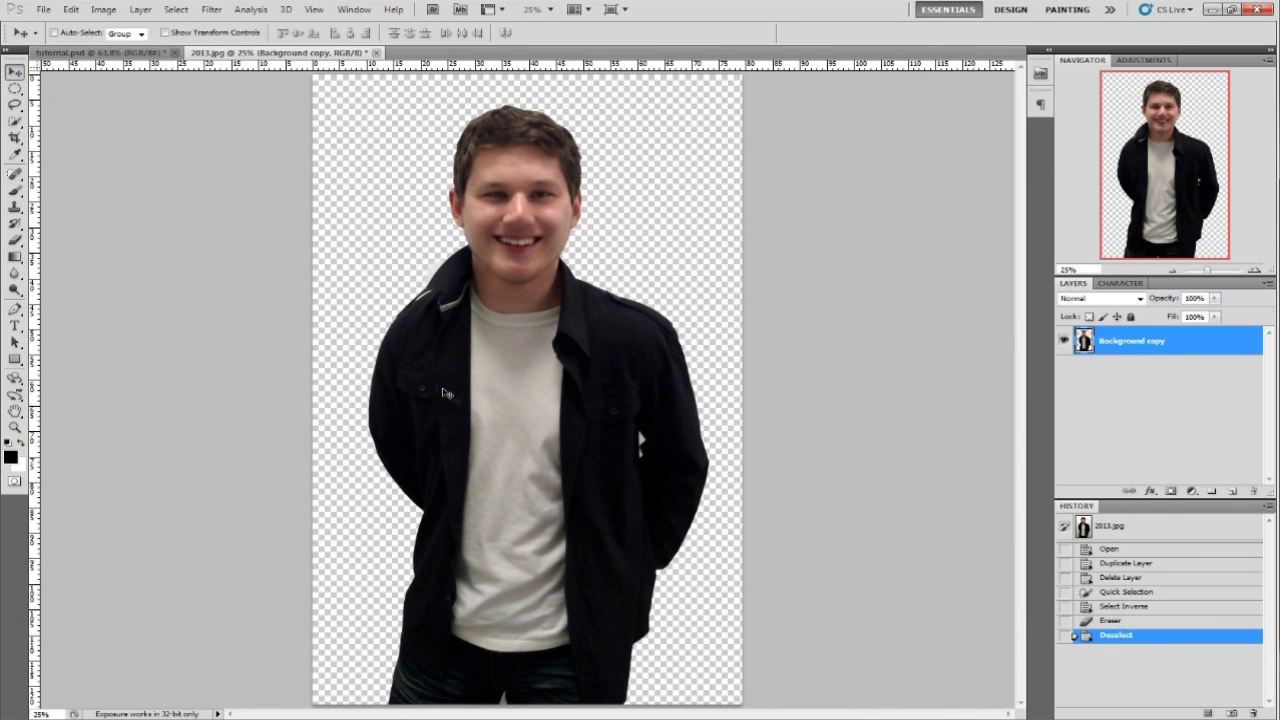
mouse_move(500, 409)
mouse_down()
mouse_move(286, 206)
mouse_move(107, 71)
mouse_move(516, 420)
mouse_up()
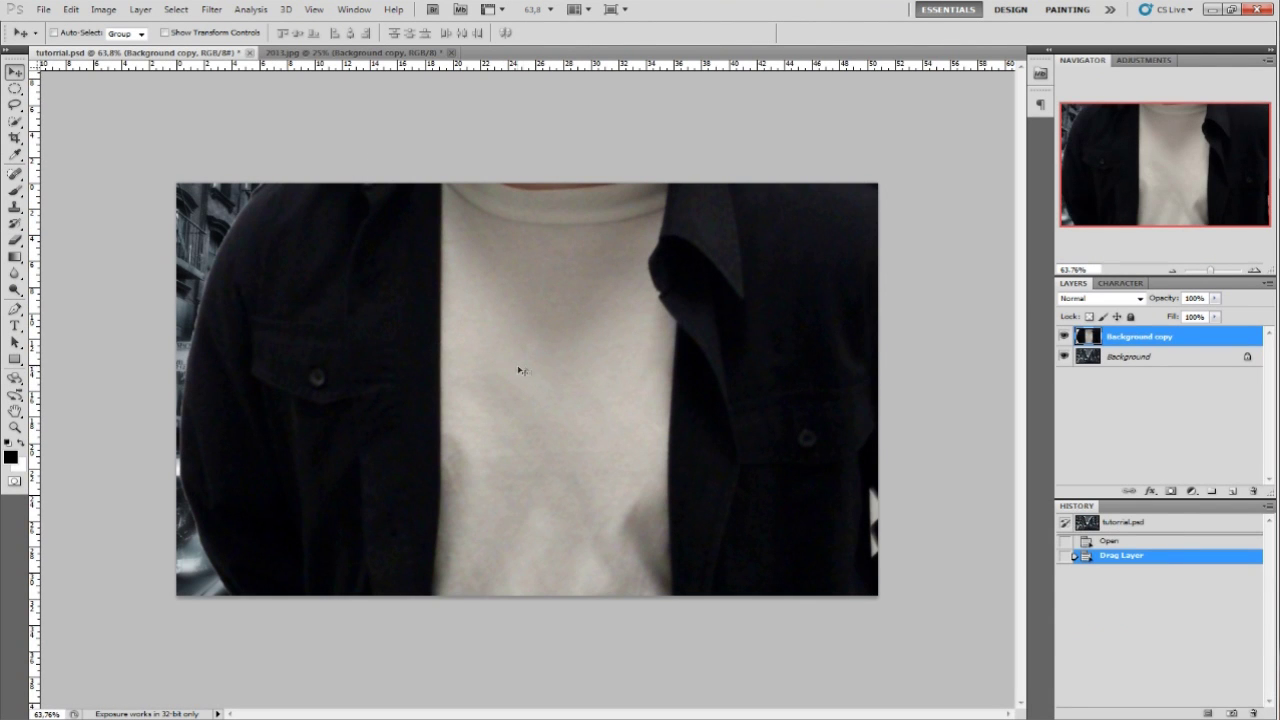
Scale the man's layer down proportionally to about 34% and move it to the middle of the street image
drag(1214, 272, 1205, 279)
key(ctrl+t)
mouse_move(651, 216)
mouse_down()
mouse_move(626, 246)
mouse_move(606, 343)
mouse_move(636, 262)
mouse_move(671, 229)
mouse_up()
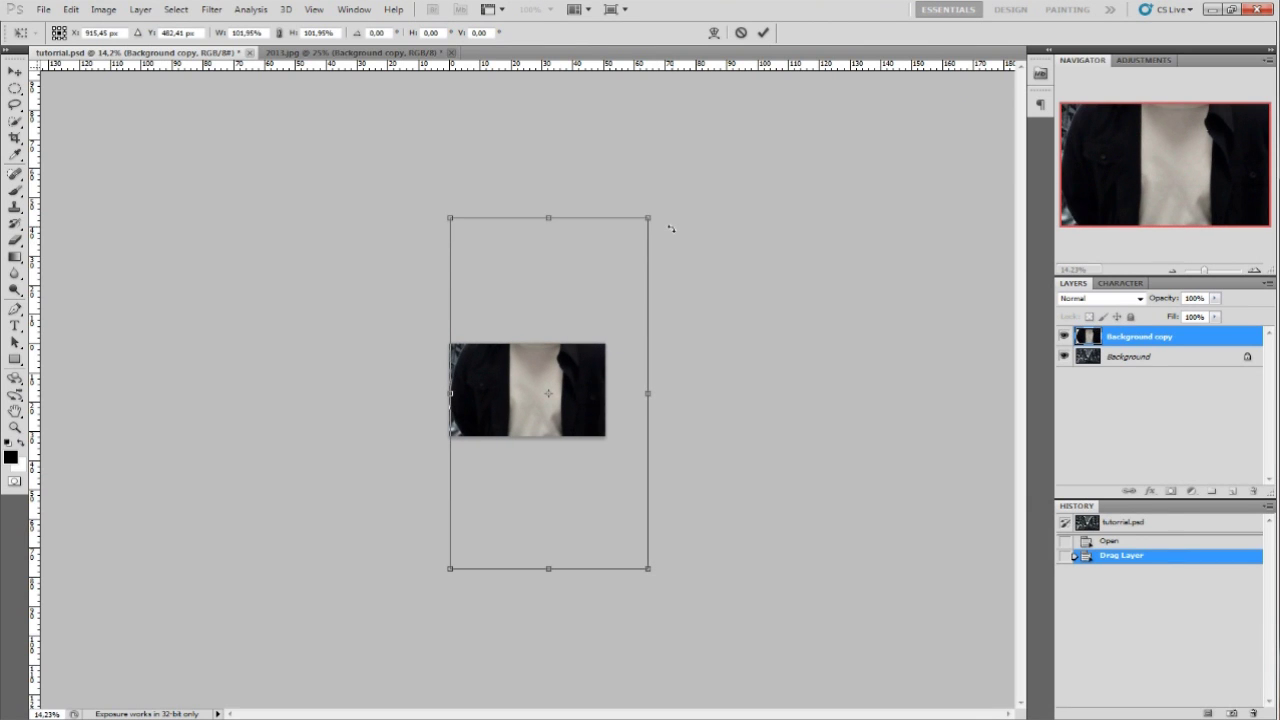
drag(648, 215, 524, 384)
click(14, 71)
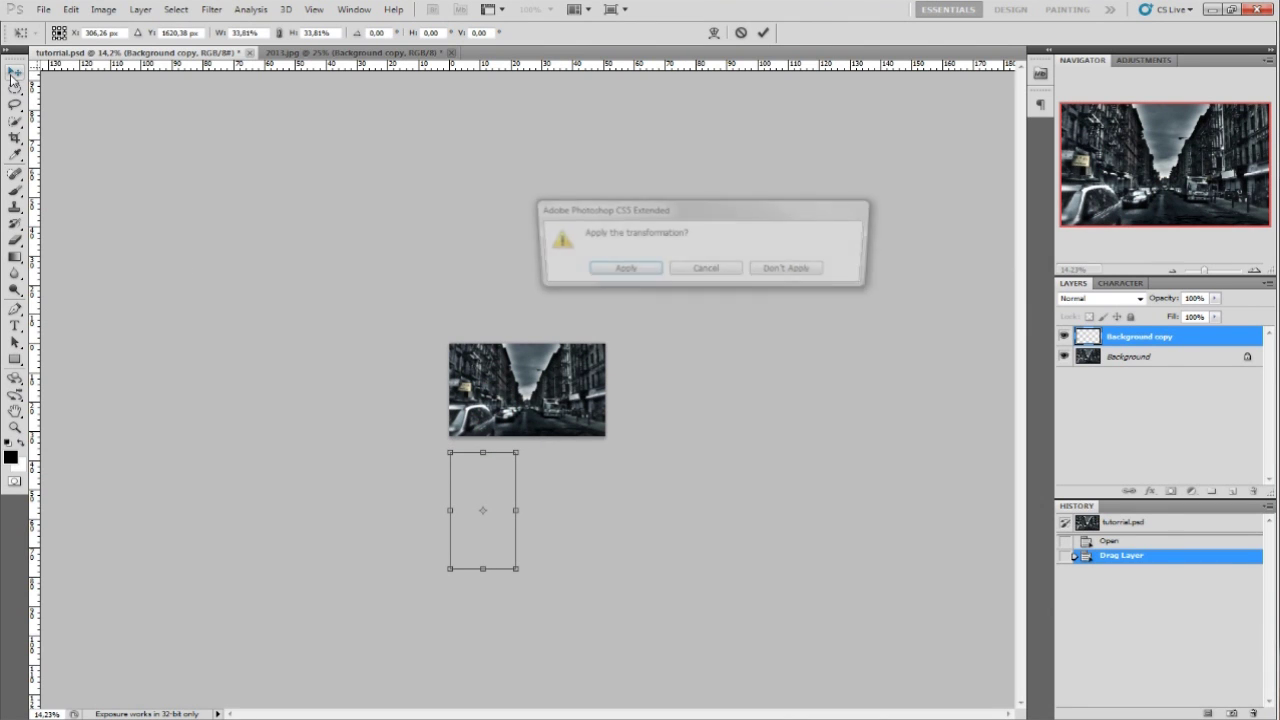
click(641, 271)
drag(500, 500, 545, 372)
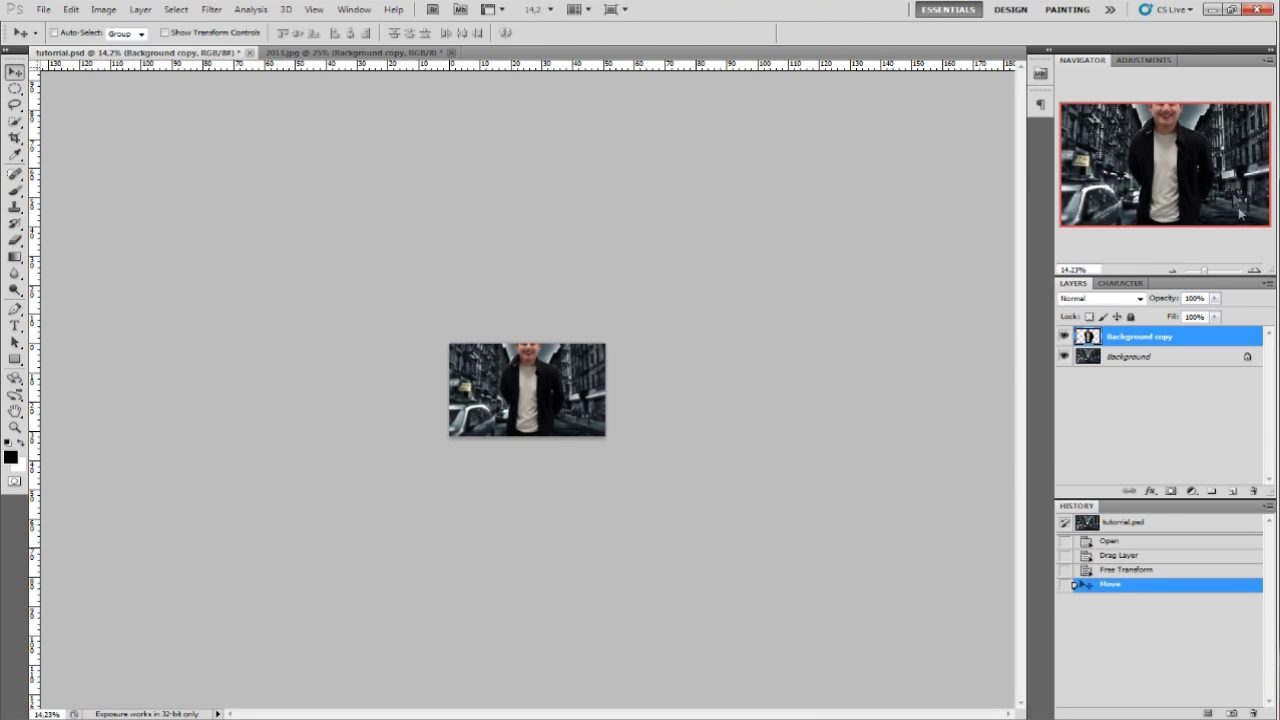
Scale the man's layer to about 68% with his head below the sky's upper edge and his legs at the image's lower edge
drag(1208, 270, 1212, 268)
key(ctrl+t)
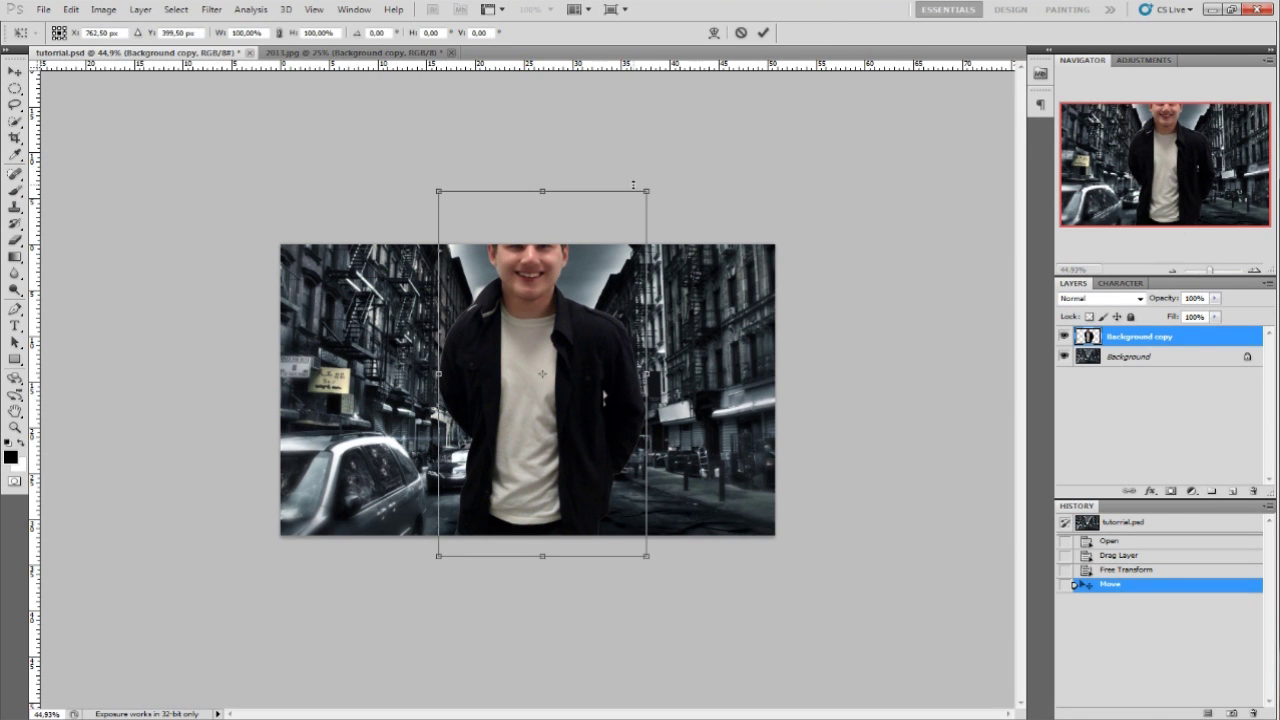
drag(646, 189, 596, 280)
drag(516, 459, 545, 429)
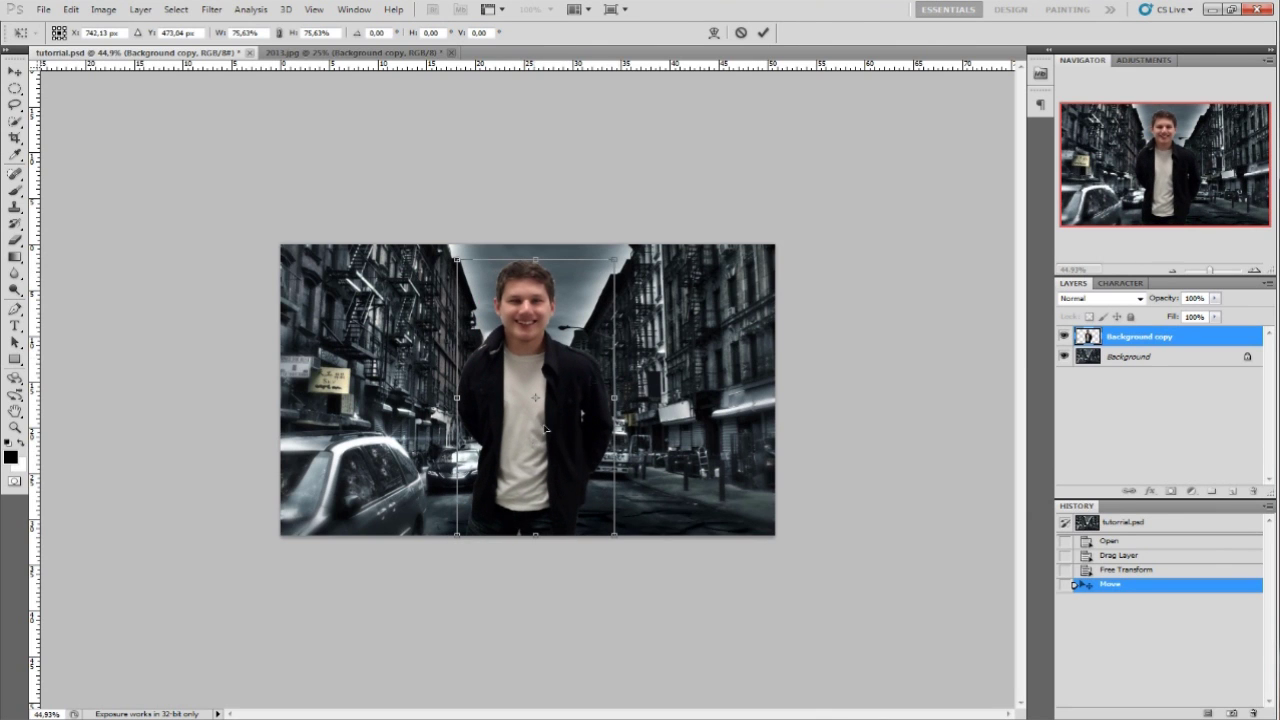
drag(612, 258, 595, 293)
drag(534, 410, 549, 411)
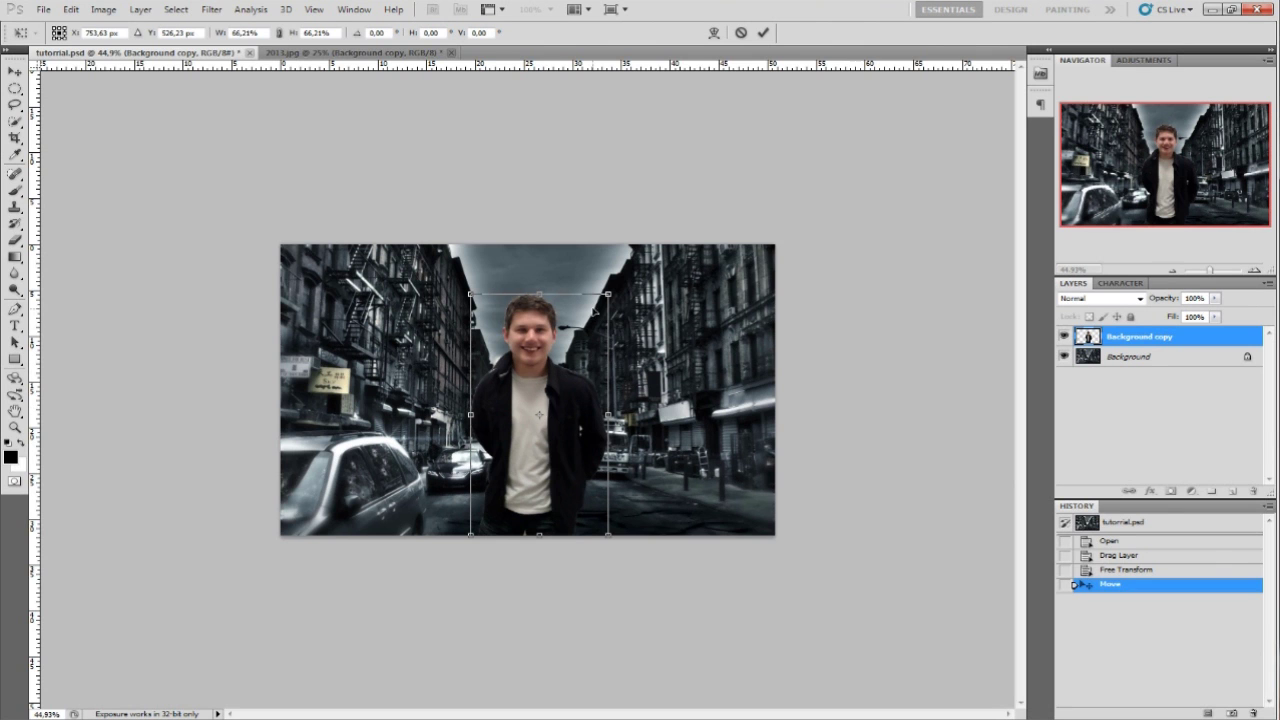
drag(608, 296, 614, 291)
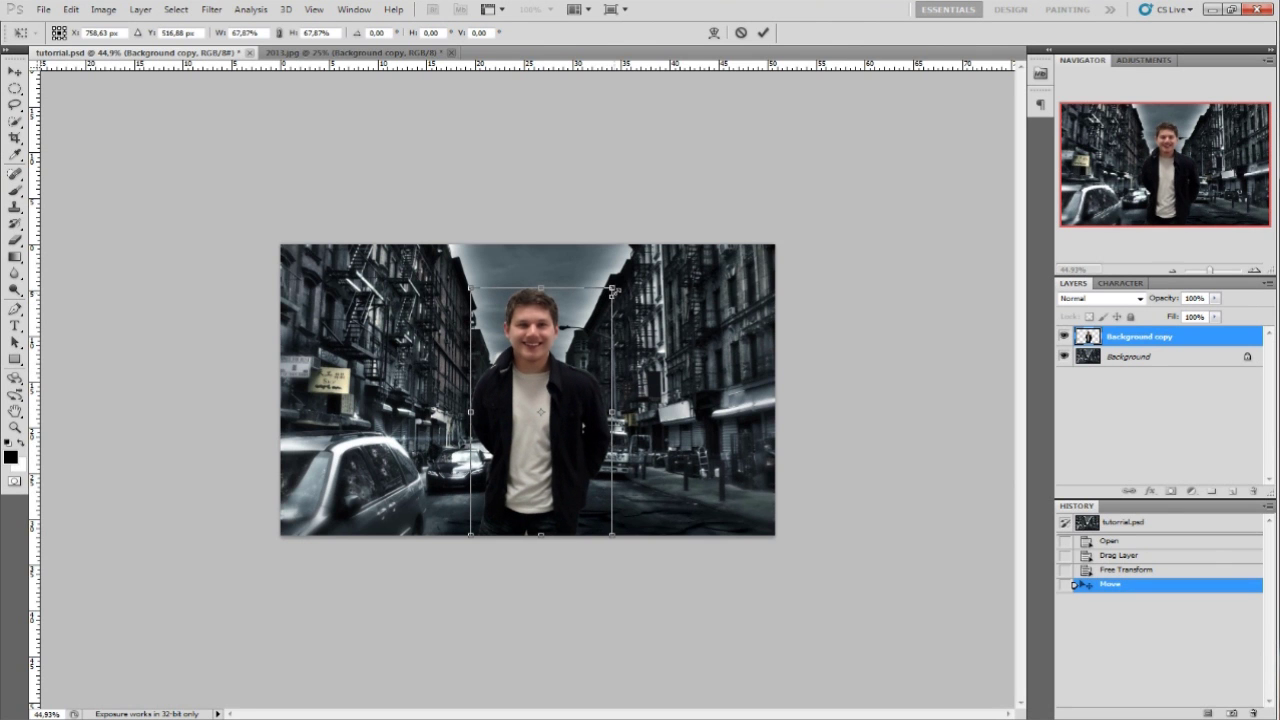
key(Return)
Erase the light fringe along the jacket's lower outer edge beside the parked car with the Background Eraser tool
drag(1209, 270, 1220, 270)
mouse_move(1167, 207)
mouse_down()
mouse_move(1160, 172)
mouse_move(1165, 225)
mouse_move(1188, 240)
mouse_move(1143, 245)
mouse_move(1161, 246)
mouse_move(1151, 190)
mouse_move(1183, 163)
mouse_move(1179, 216)
mouse_up()
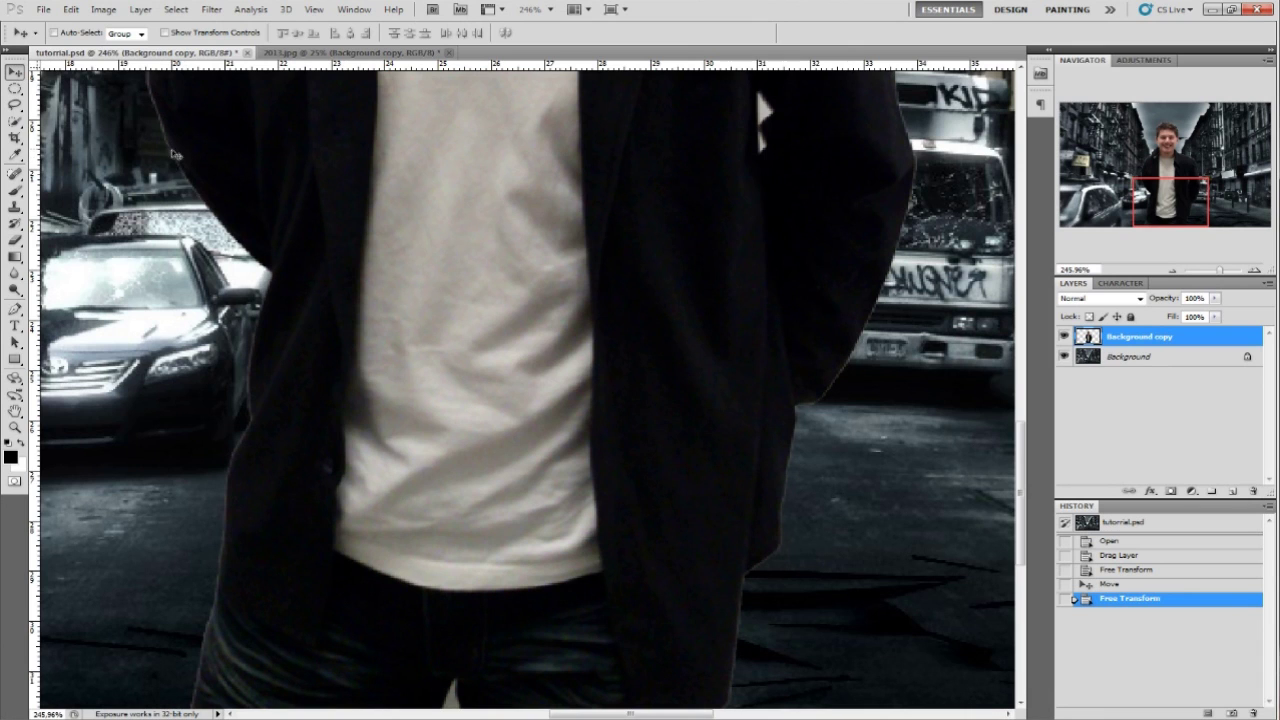
click(16, 241)
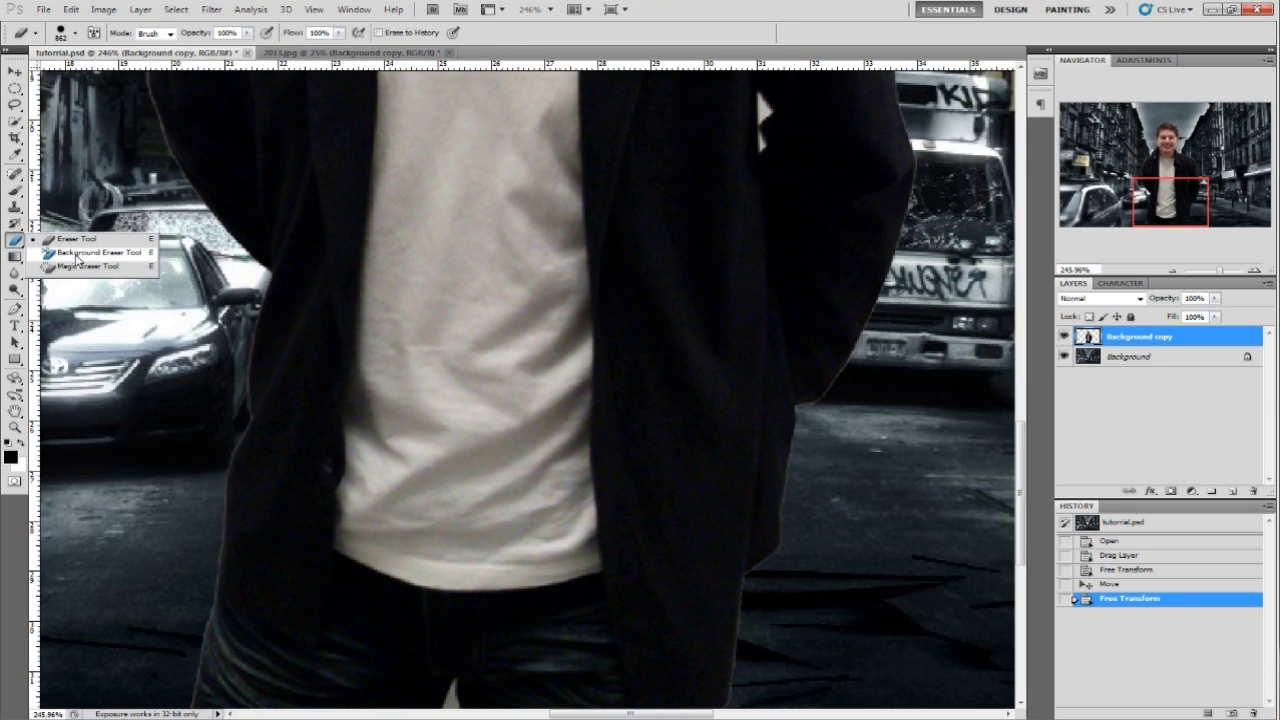
click(78, 253)
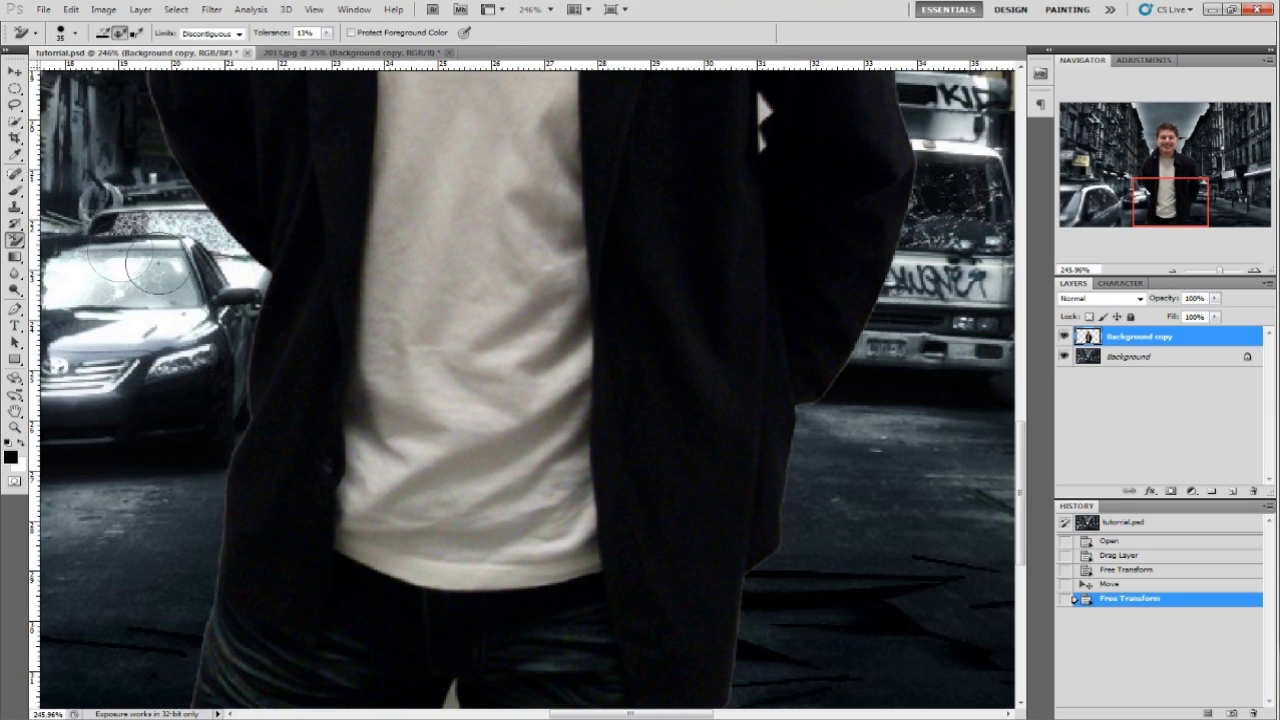
drag(1219, 271, 1230, 274)
drag(1172, 226, 1145, 215)
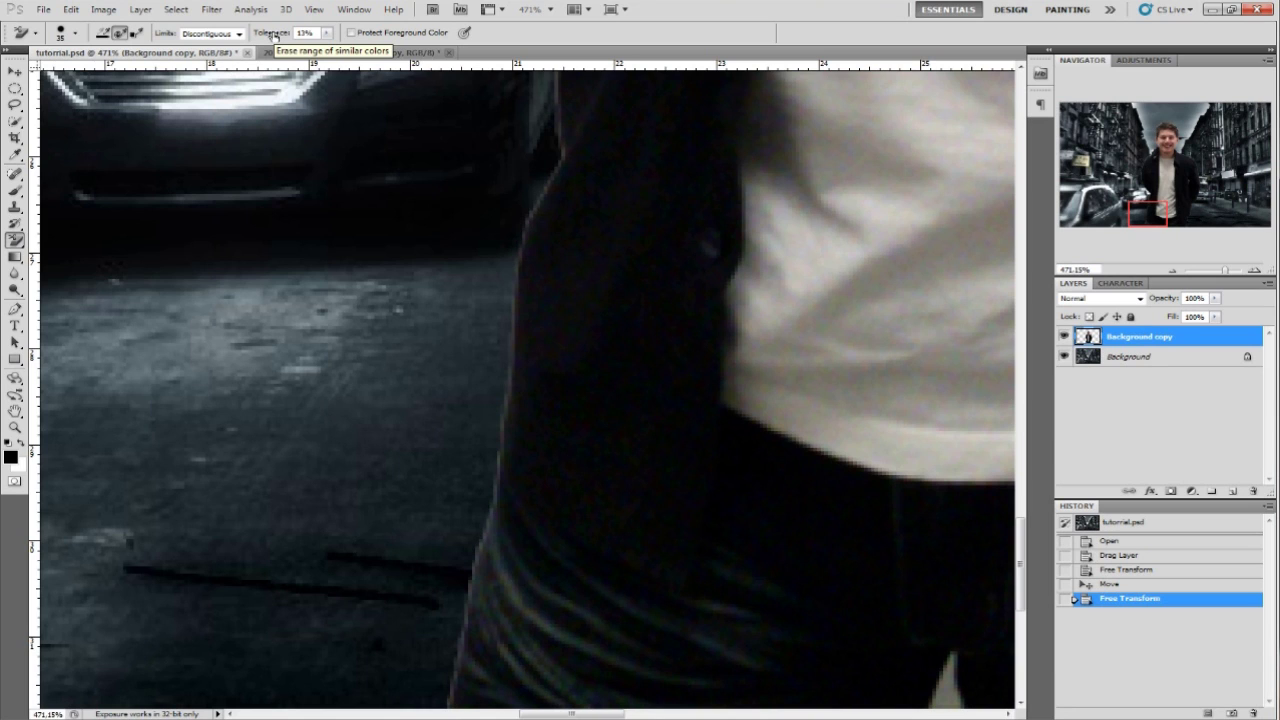
click(326, 33)
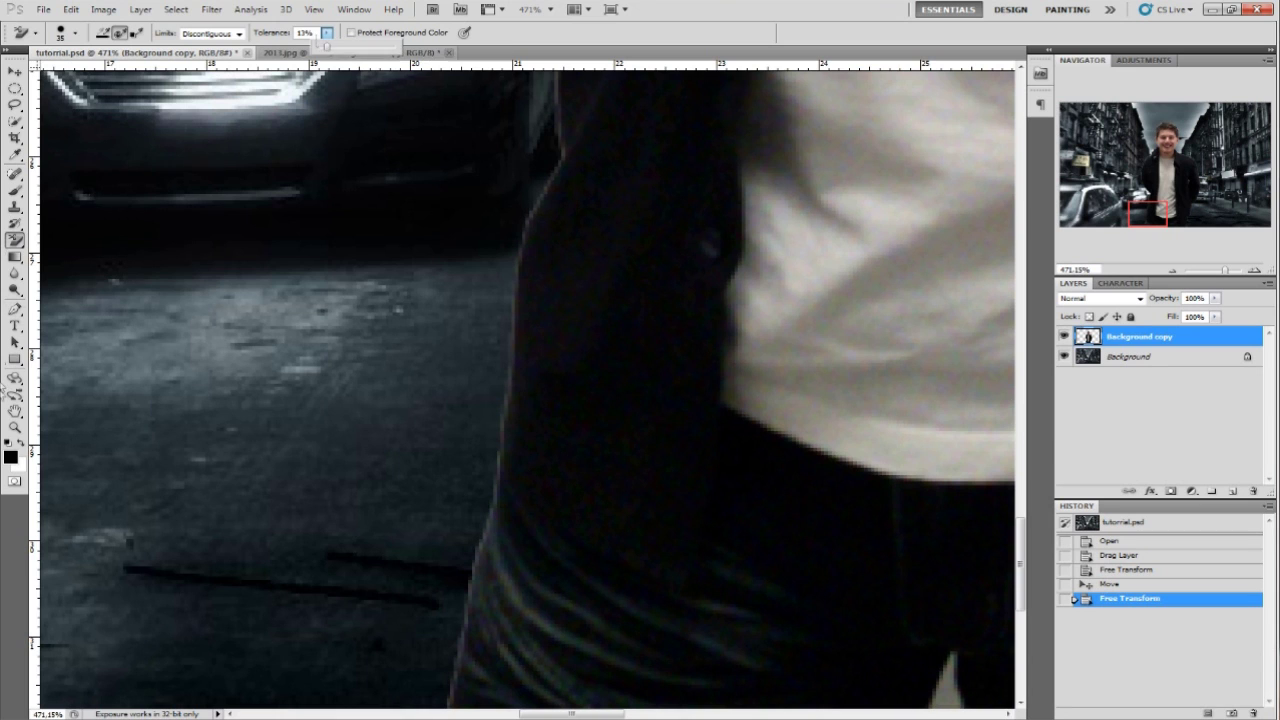
click(186, 449)
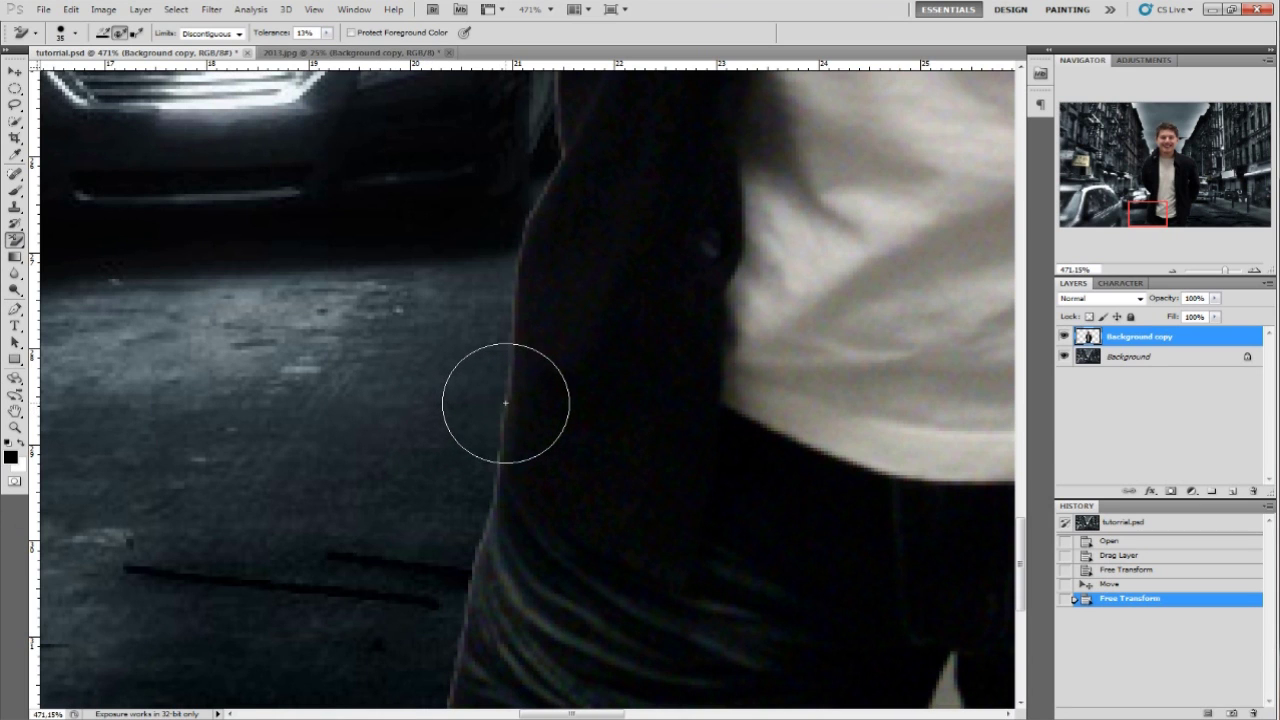
click(504, 403)
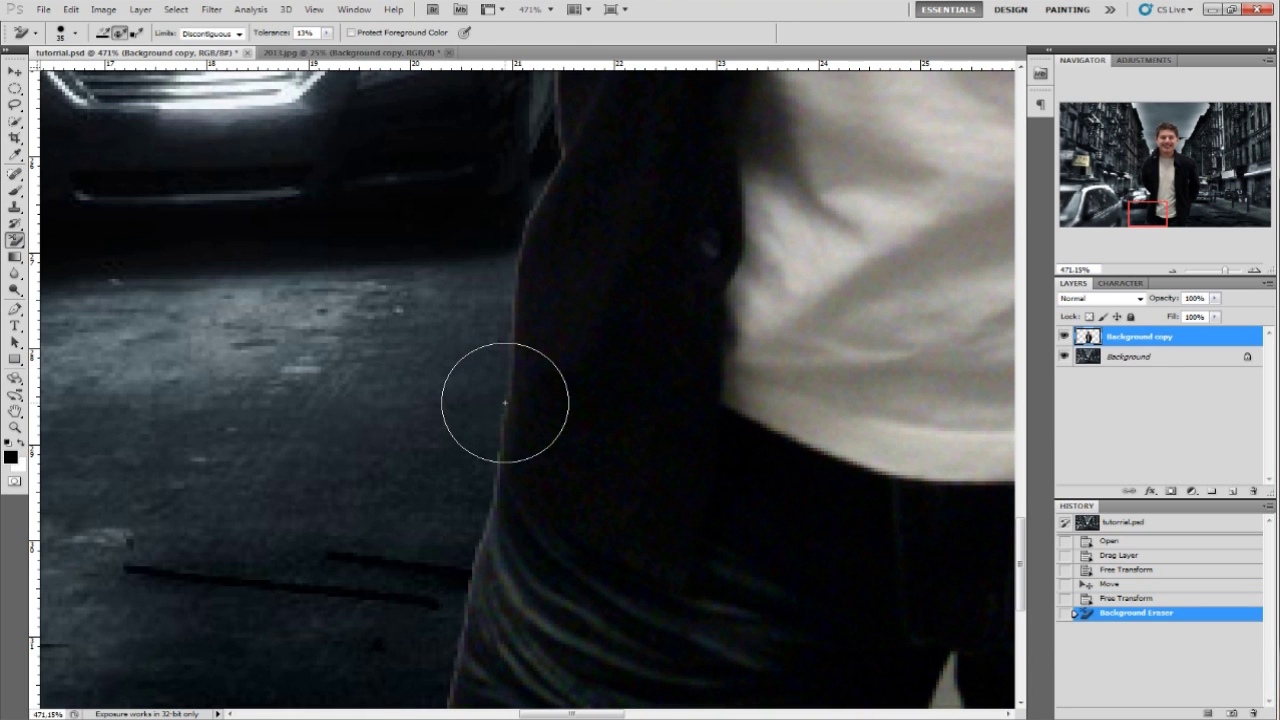
click(505, 404)
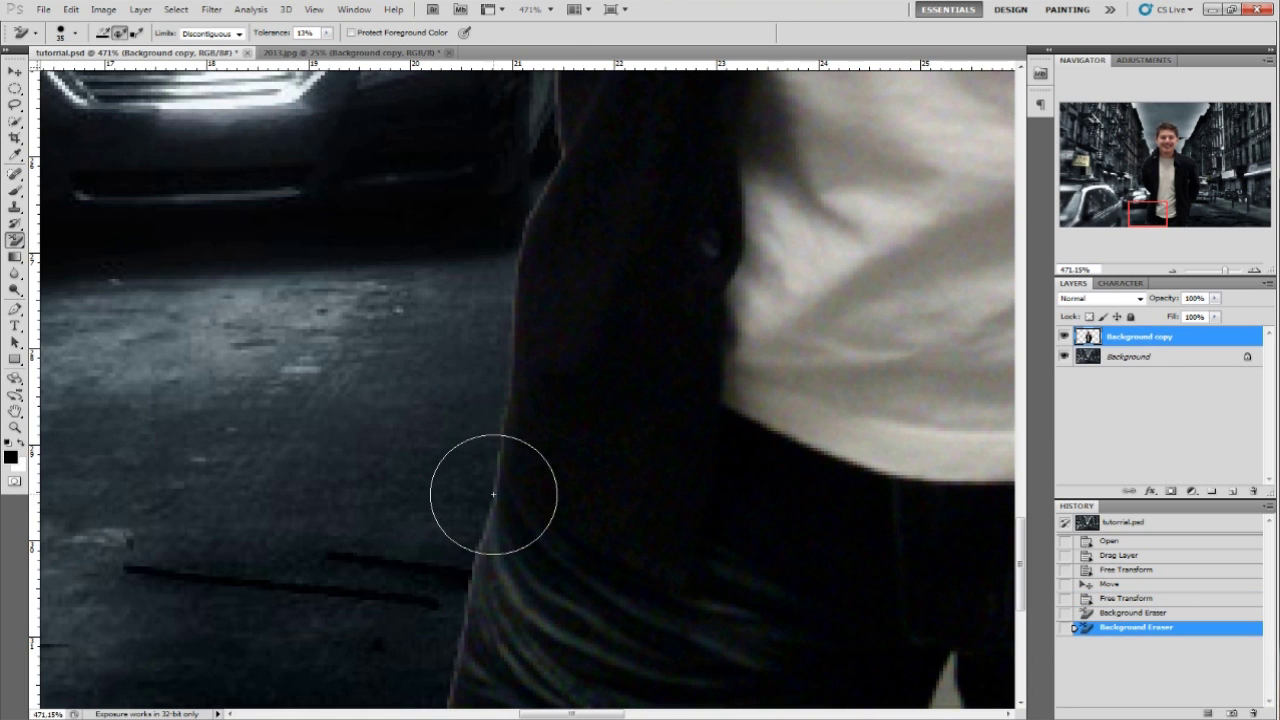
click(487, 493)
click(497, 453)
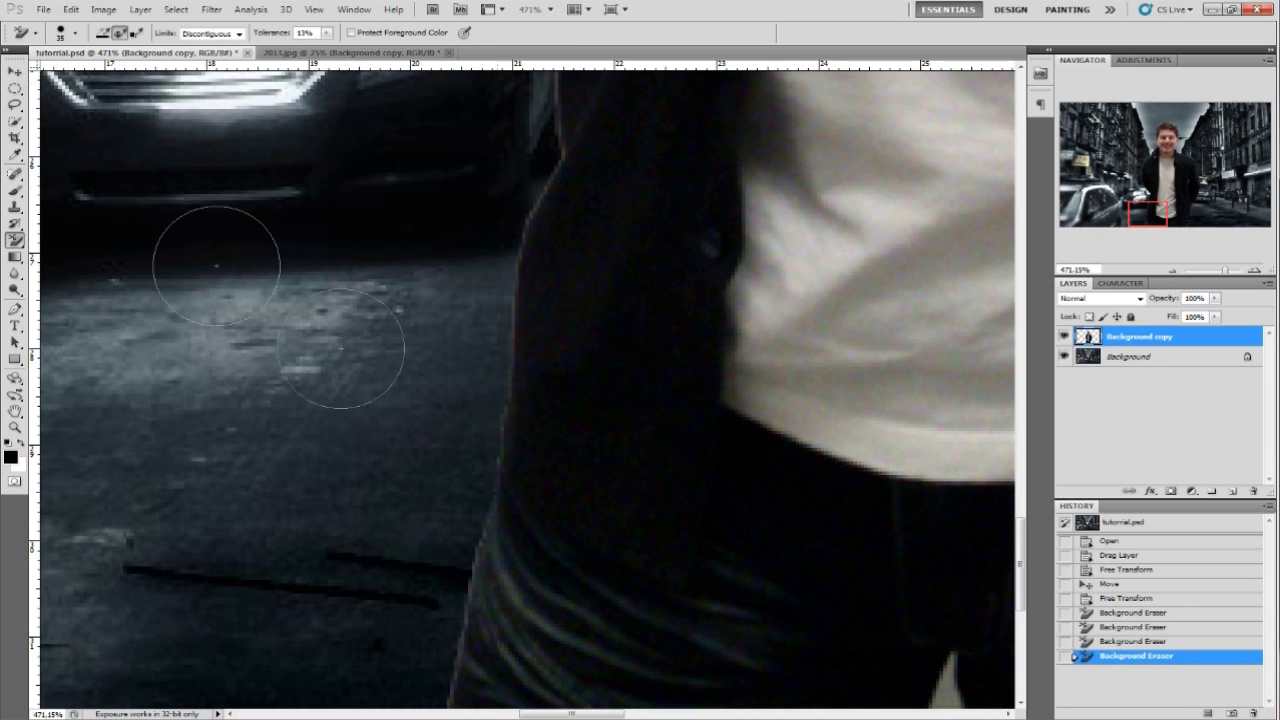
Enlarge the Background Eraser to 45 px and erase the light fringe along the outer edge of the jacket sleeve beside the buildings
click(60, 34)
drag(52, 73, 58, 74)
click(1155, 205)
drag(1157, 205, 1152, 167)
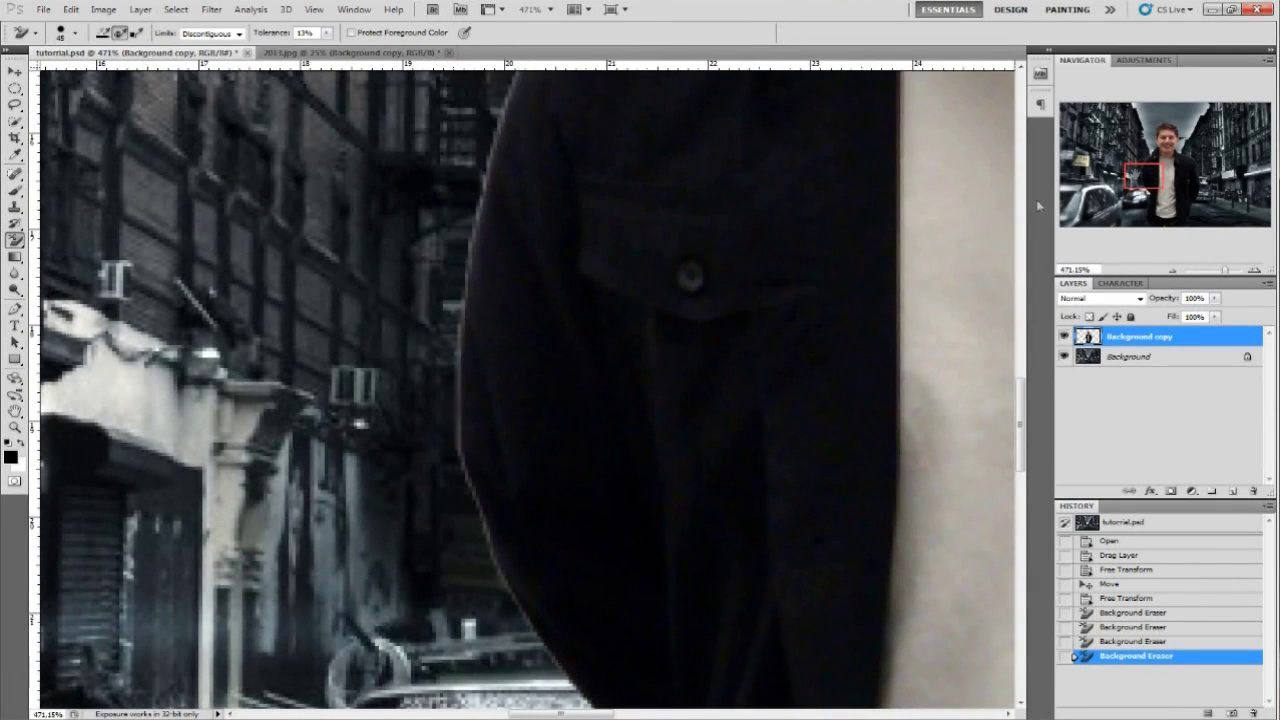
click(462, 254)
click(460, 252)
click(465, 248)
click(468, 244)
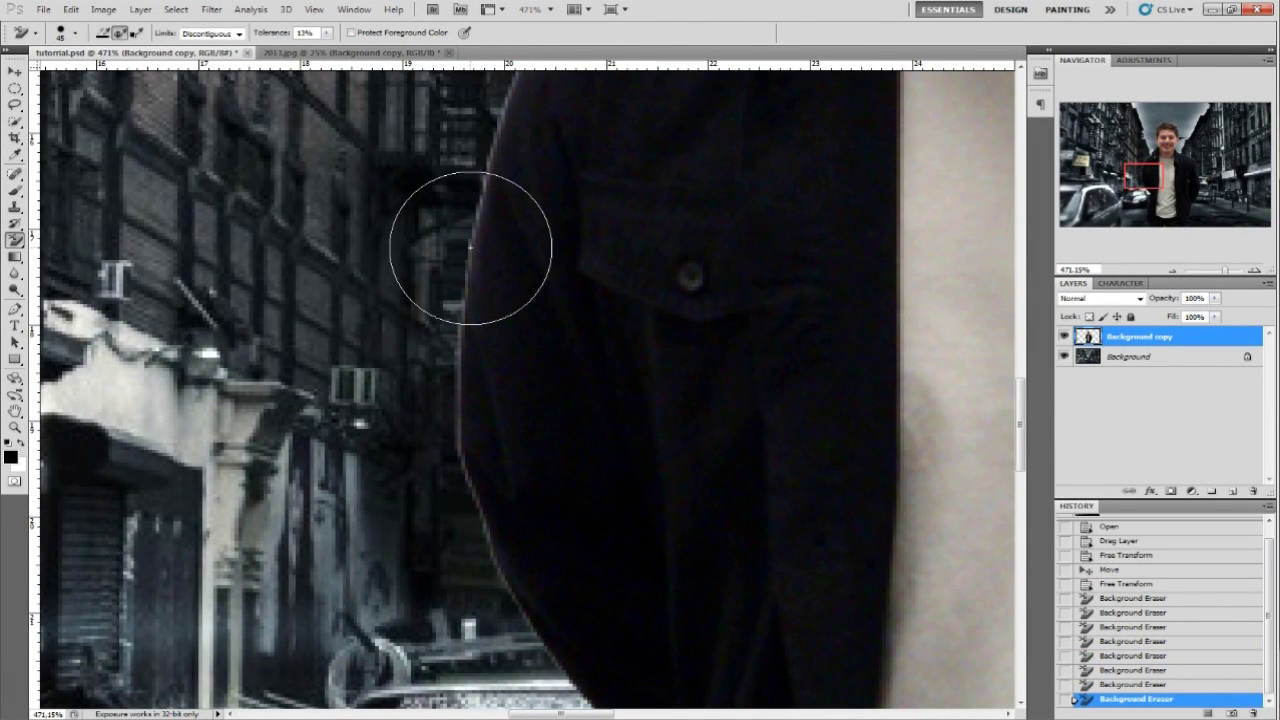
click(468, 244)
click(469, 244)
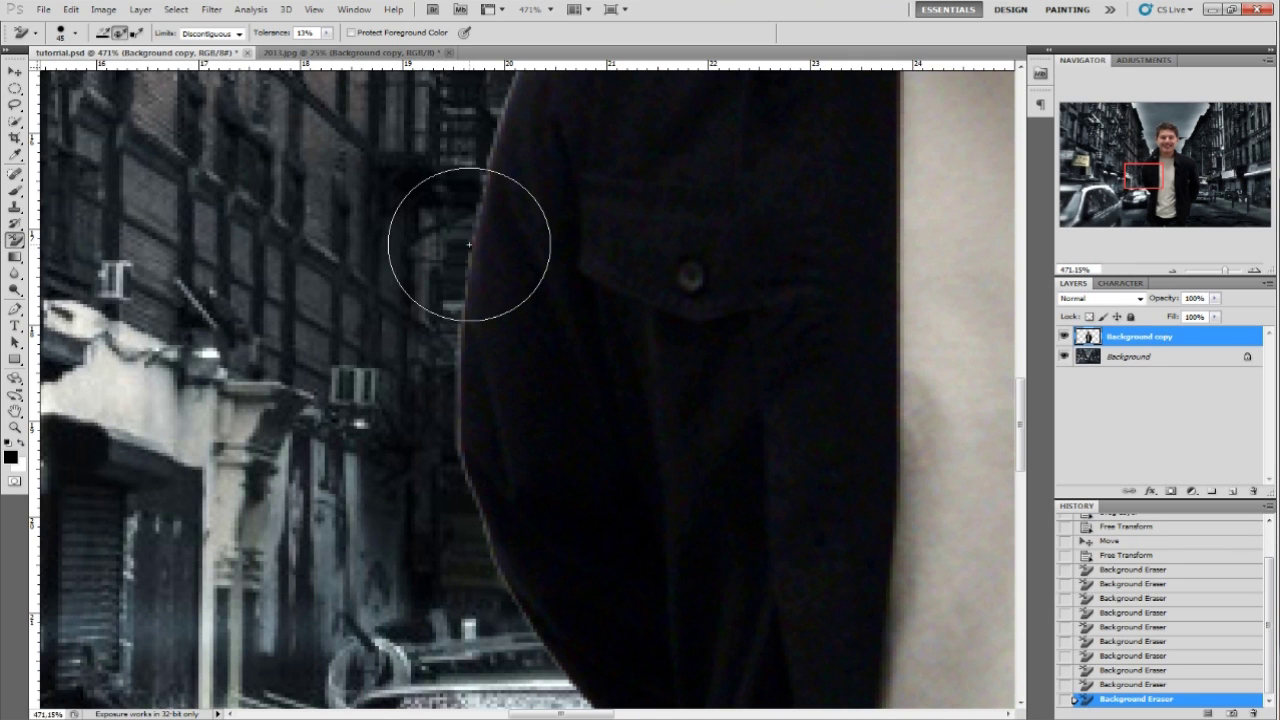
click(459, 370)
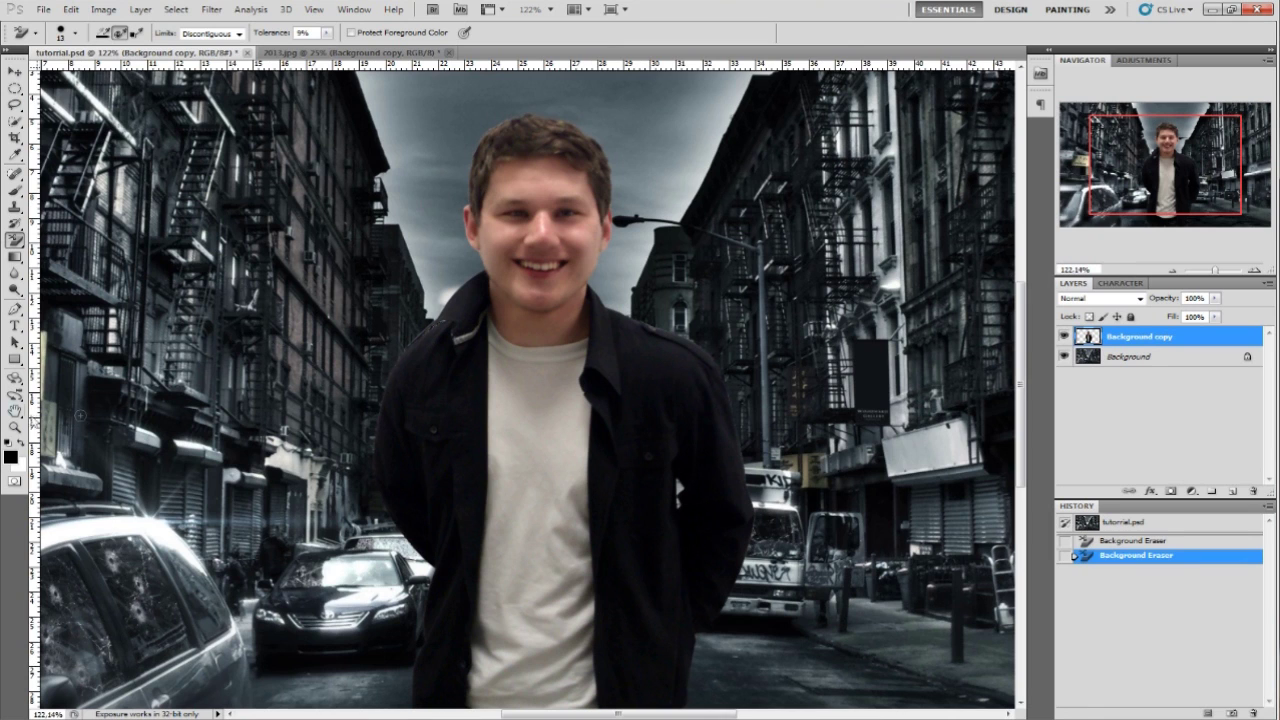
Apply the Sharpen Edges filter to the man's layer
click(211, 9)
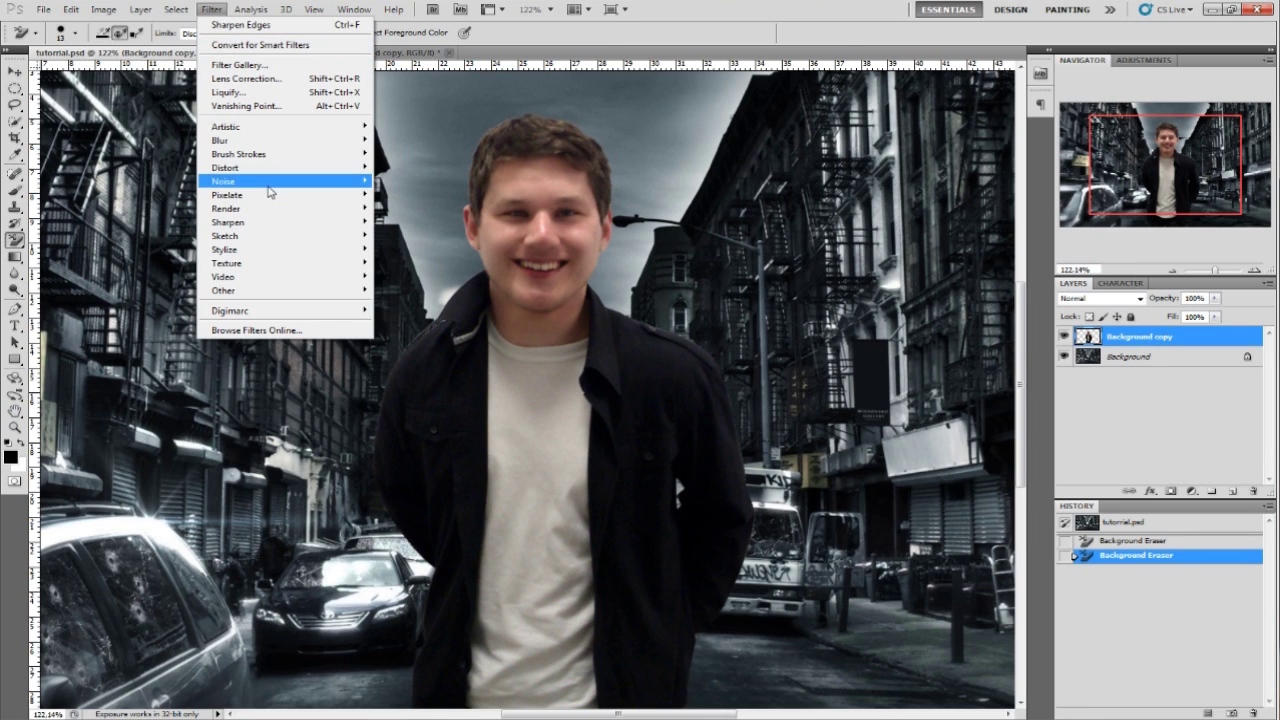
mouse_move(271, 222)
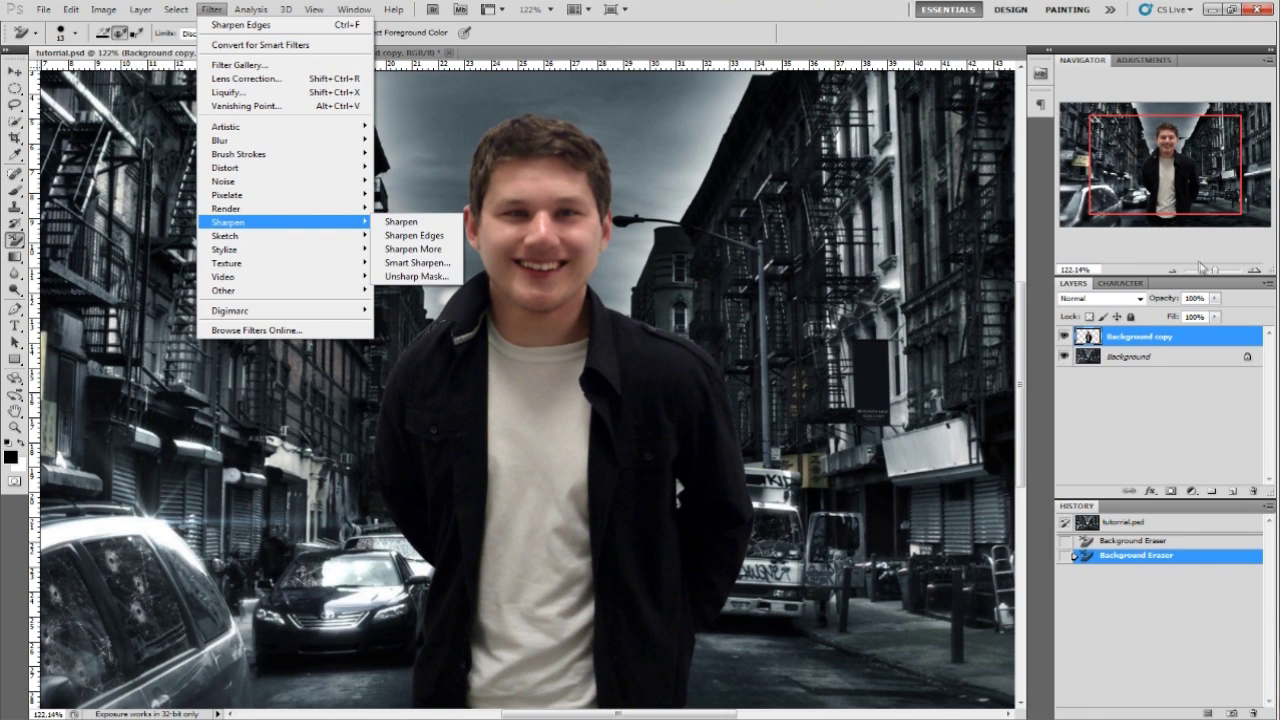
drag(1216, 275, 1220, 275)
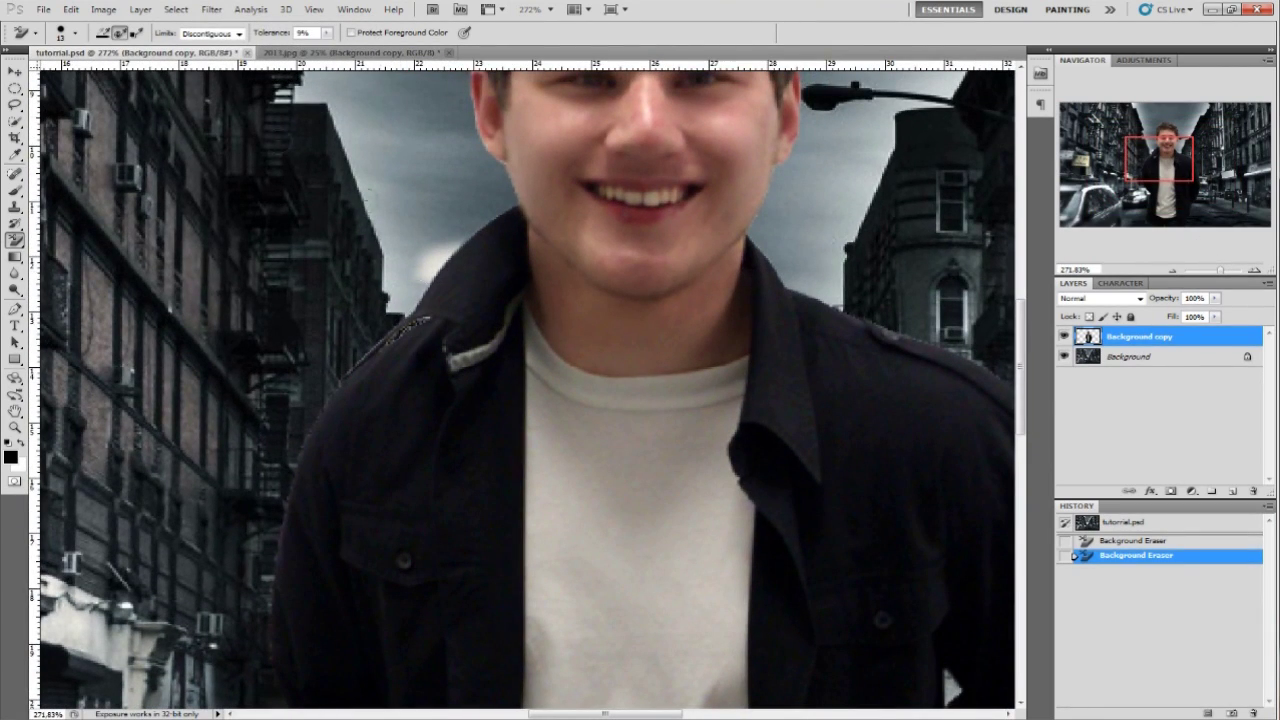
click(211, 9)
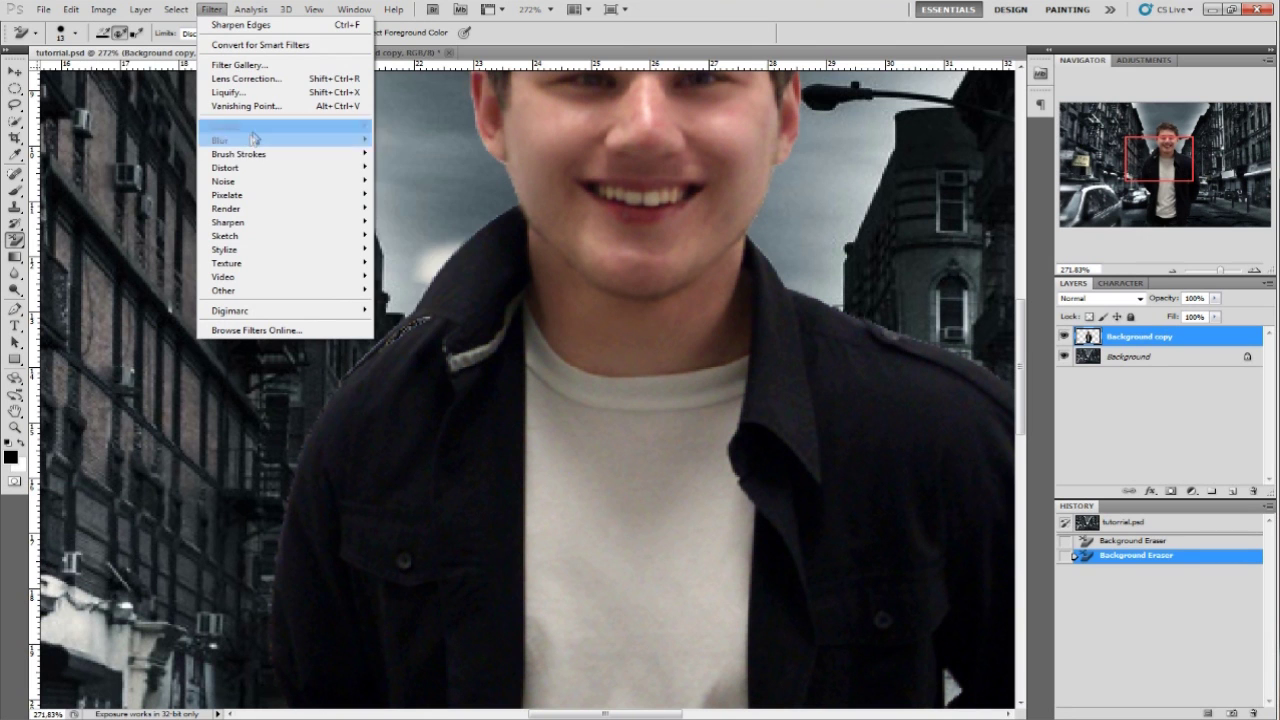
mouse_move(300, 230)
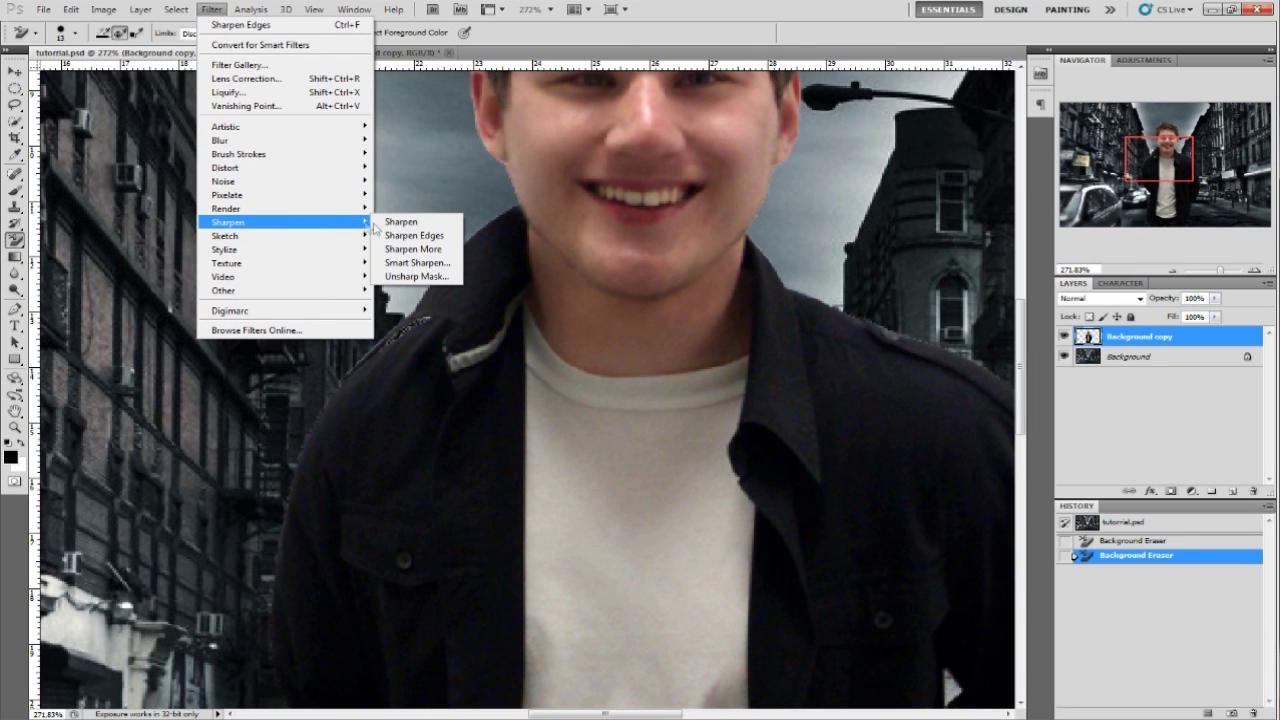
click(418, 238)
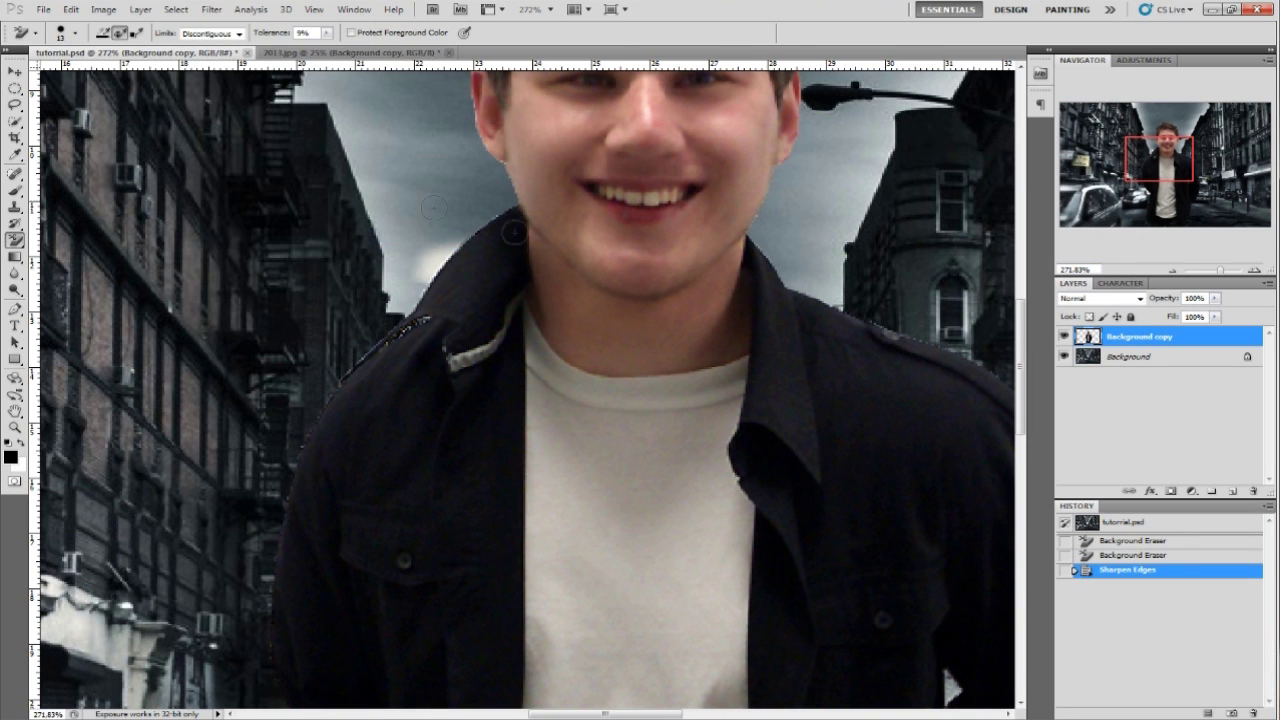
Compare the man's lower jacket and trousers with and without the Sharpen Edges filter, keeping the filter applied
drag(1173, 169, 1191, 237)
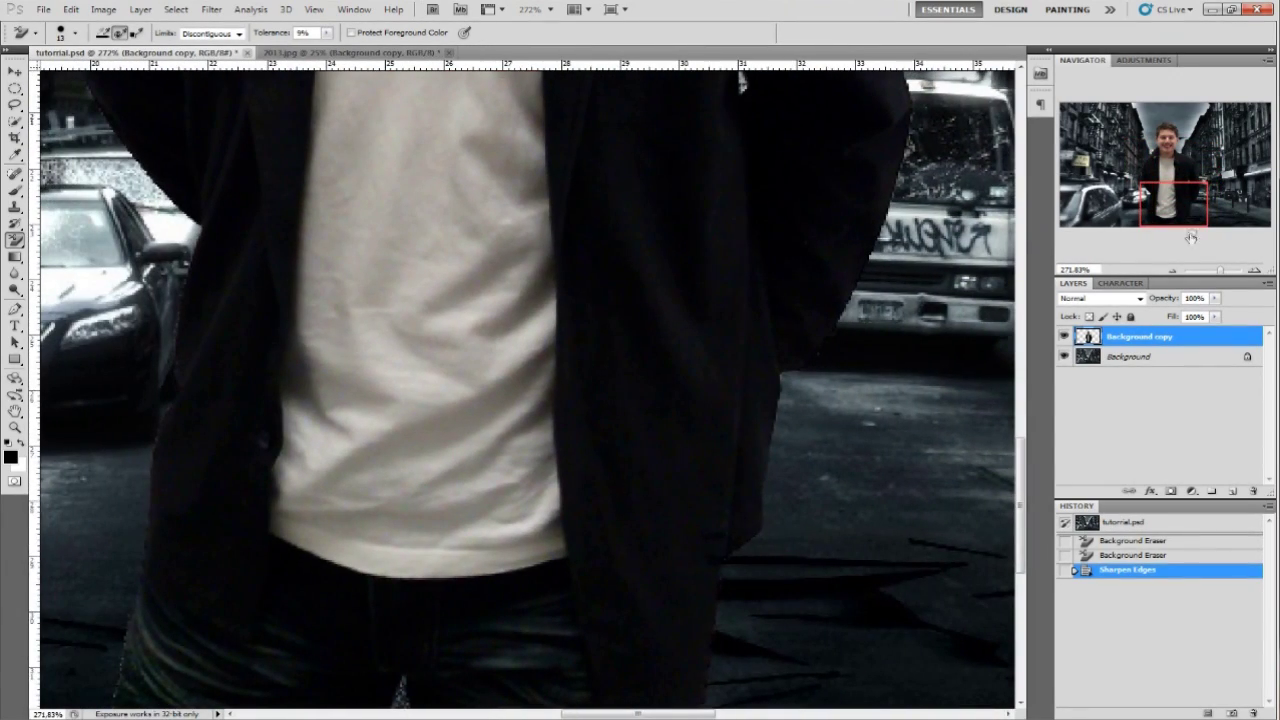
click(1133, 556)
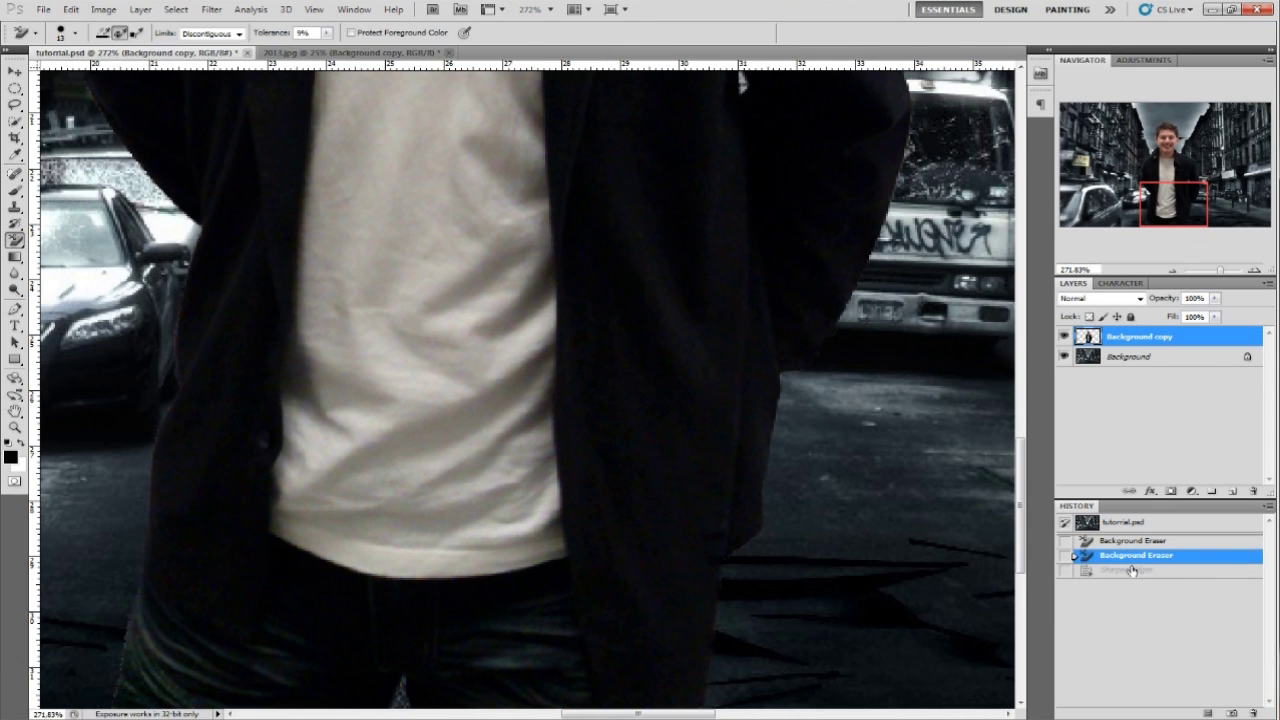
click(1132, 570)
click(1129, 556)
click(1118, 570)
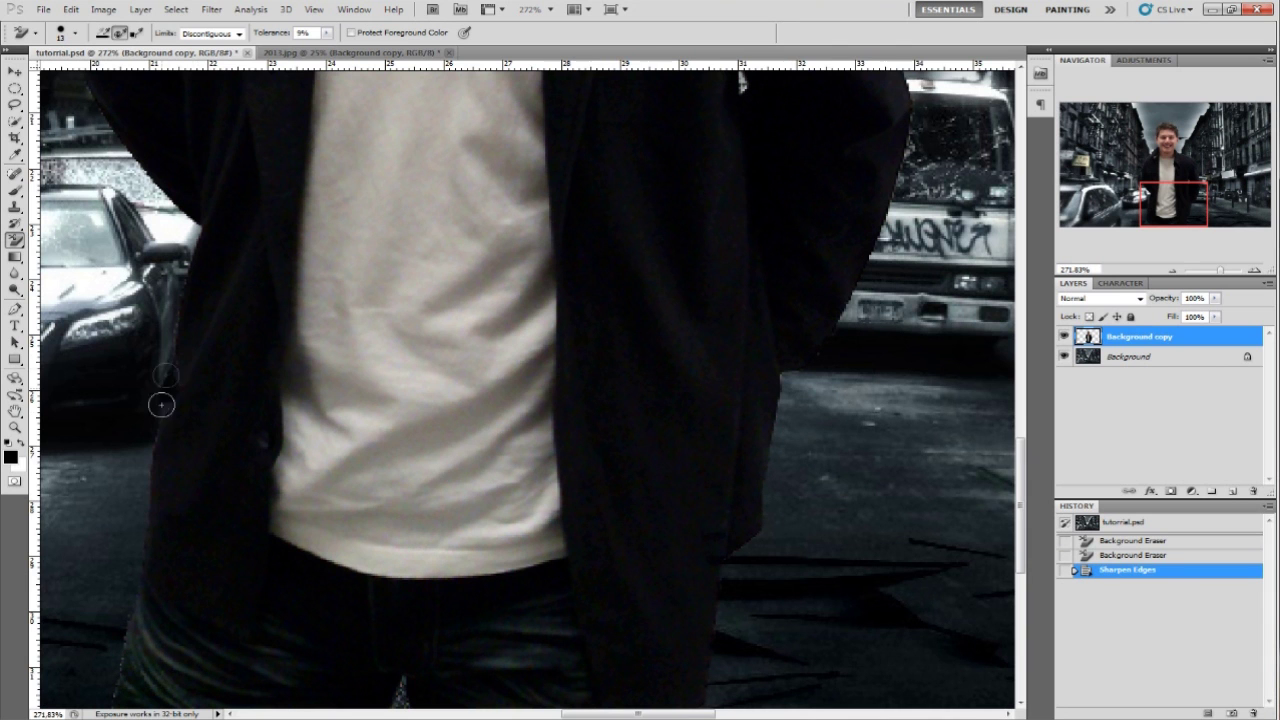
click(1155, 557)
click(1152, 570)
drag(1221, 275, 1211, 274)
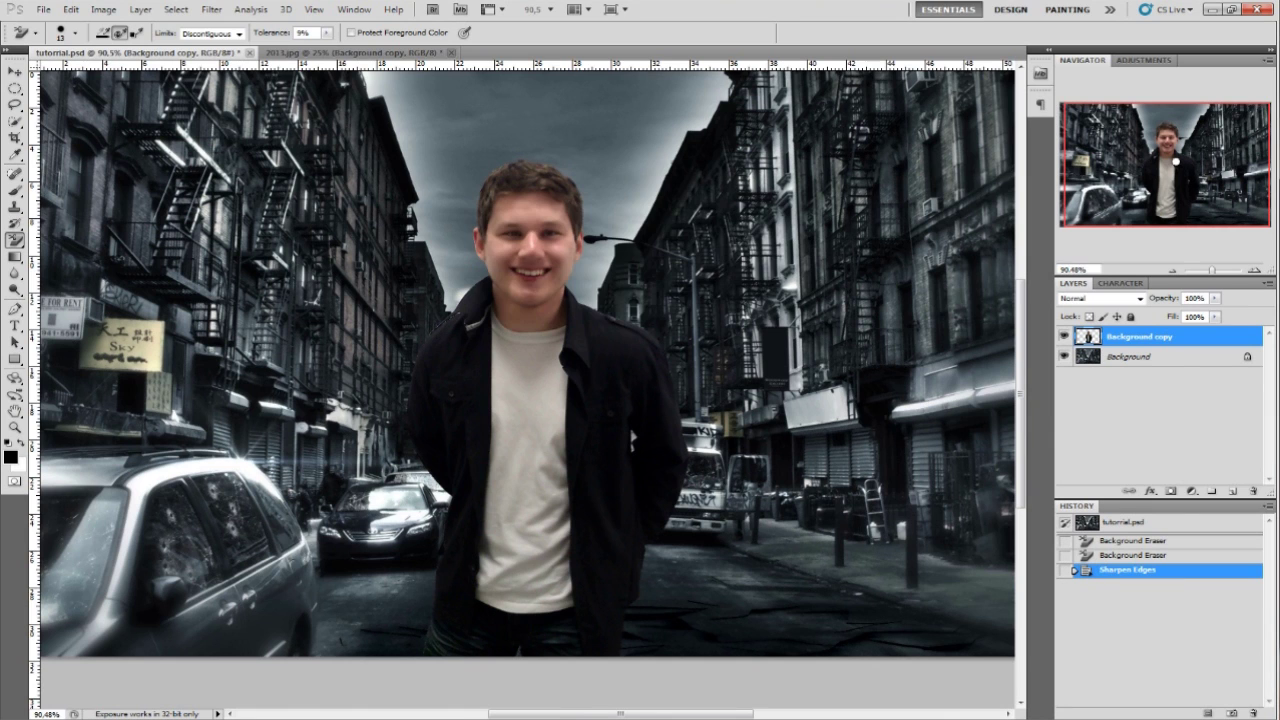
Create two new empty layers and move Layer 1 below the man's layer, leaving Layer 2 above it
key(ctrl+shift+n)
key(Return)
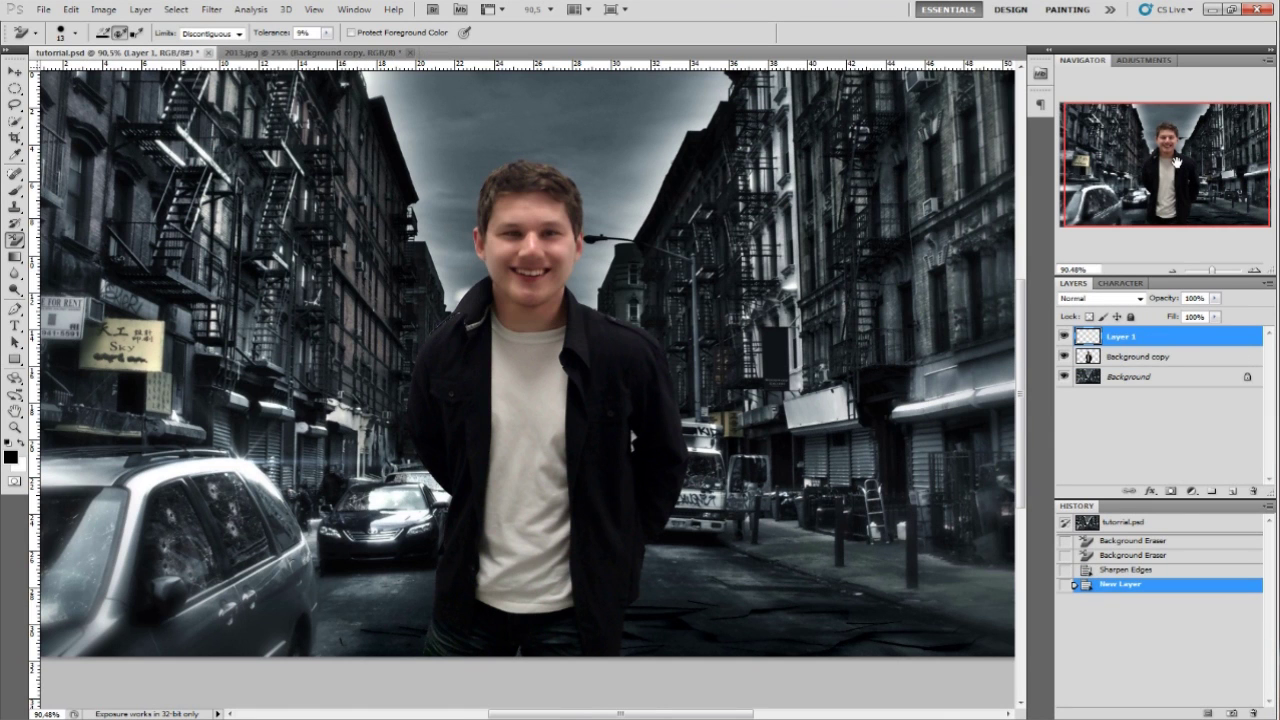
key(ctrl+shift+n)
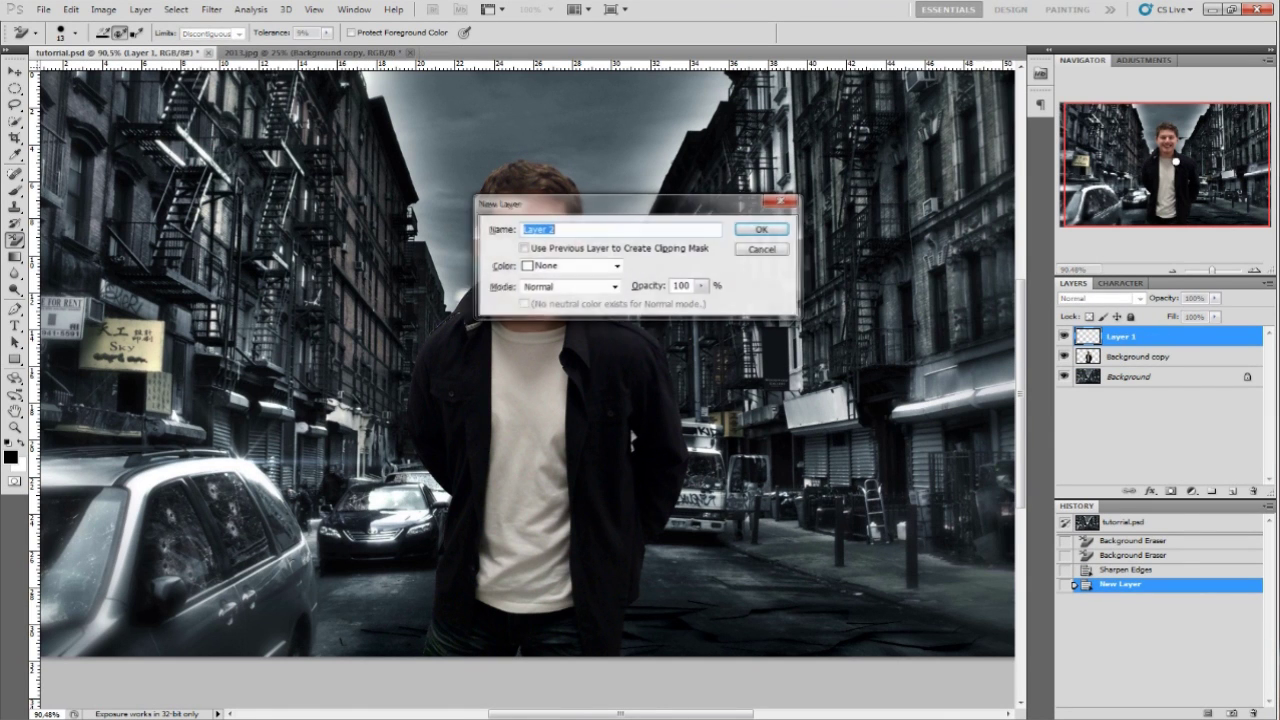
key(Return)
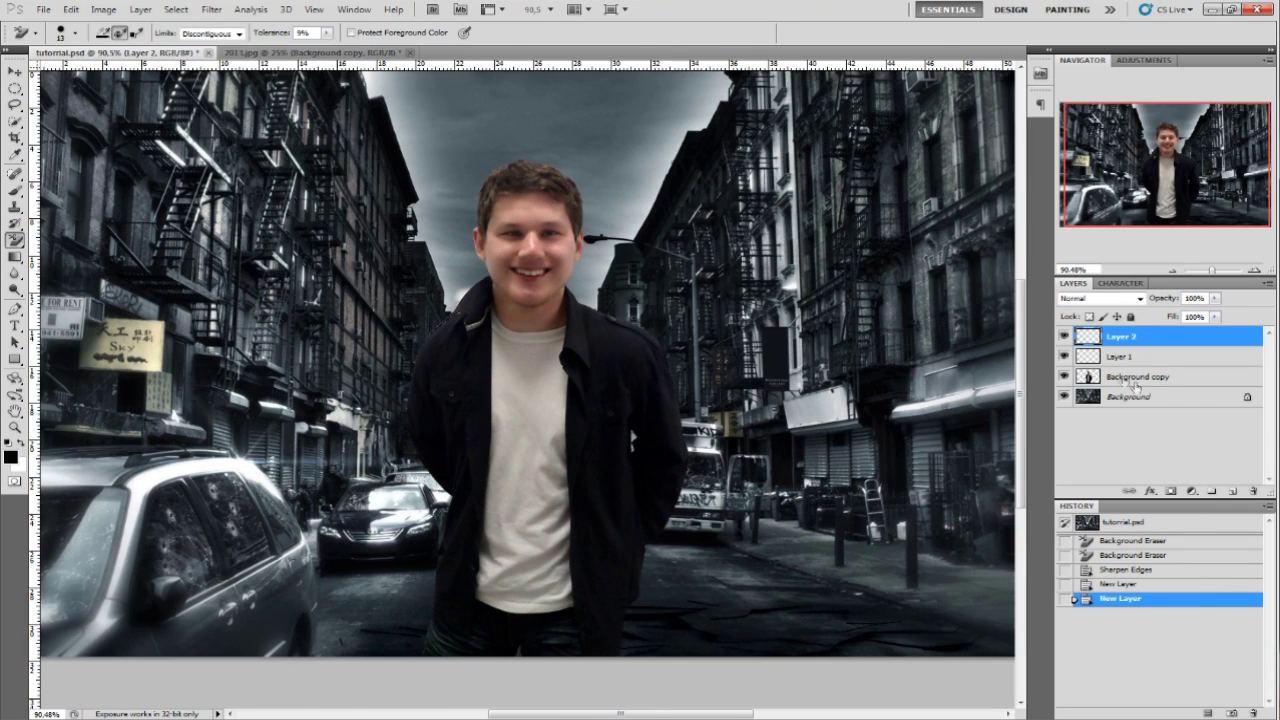
drag(1117, 370, 1120, 381)
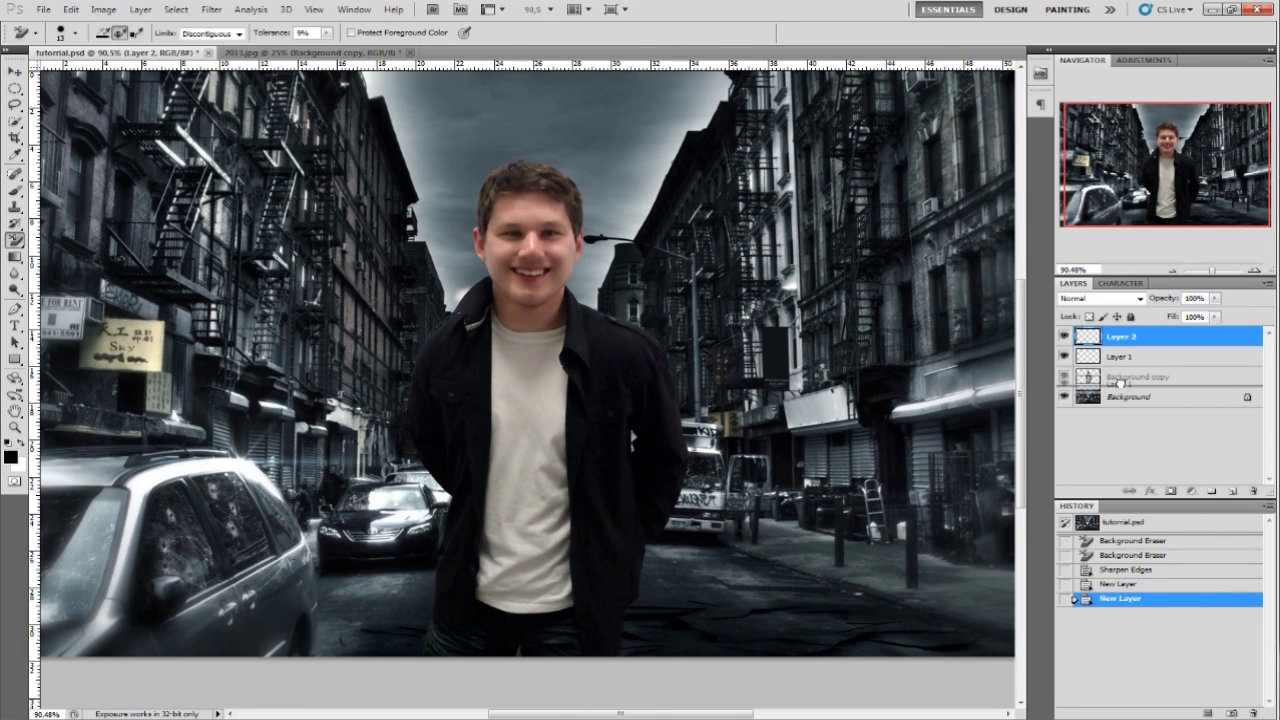
drag(1120, 384, 1120, 390)
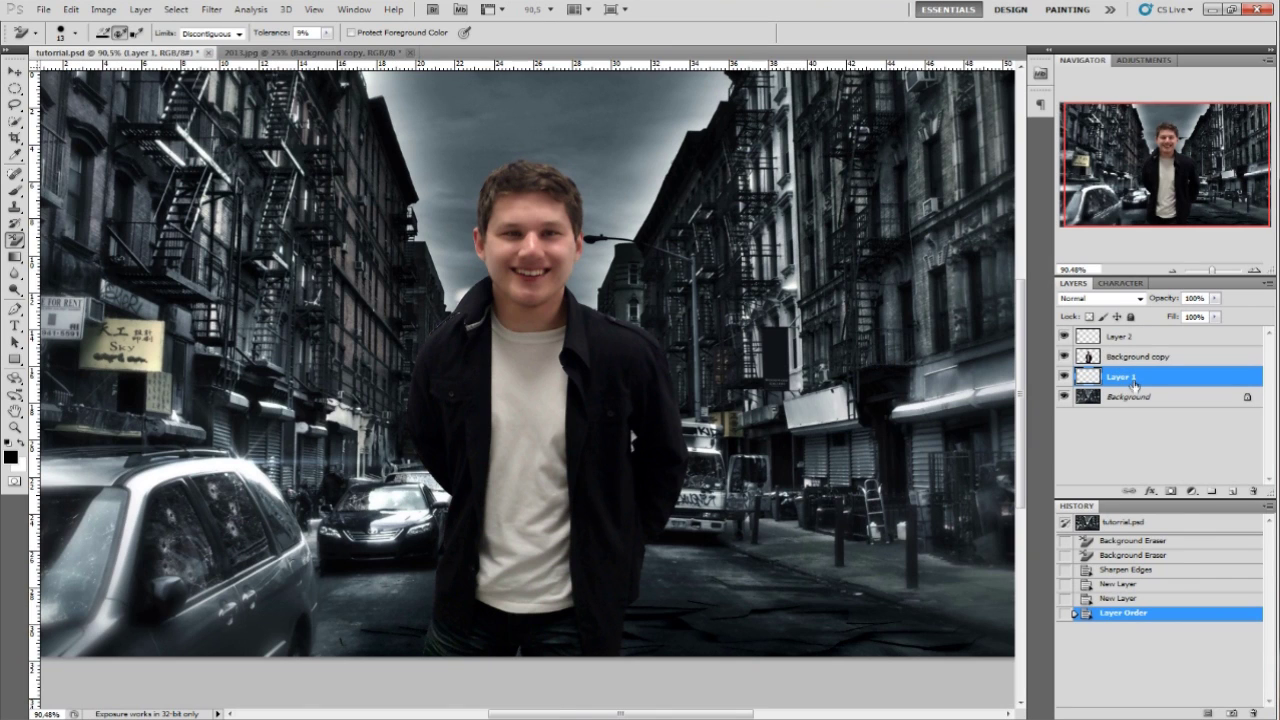
Rename the empty layer below the man as "mögött" and the one above him as "elött"
double_click(1120, 377)
text(mögött)
click(1130, 340)
double_click(1128, 338)
text(elött)
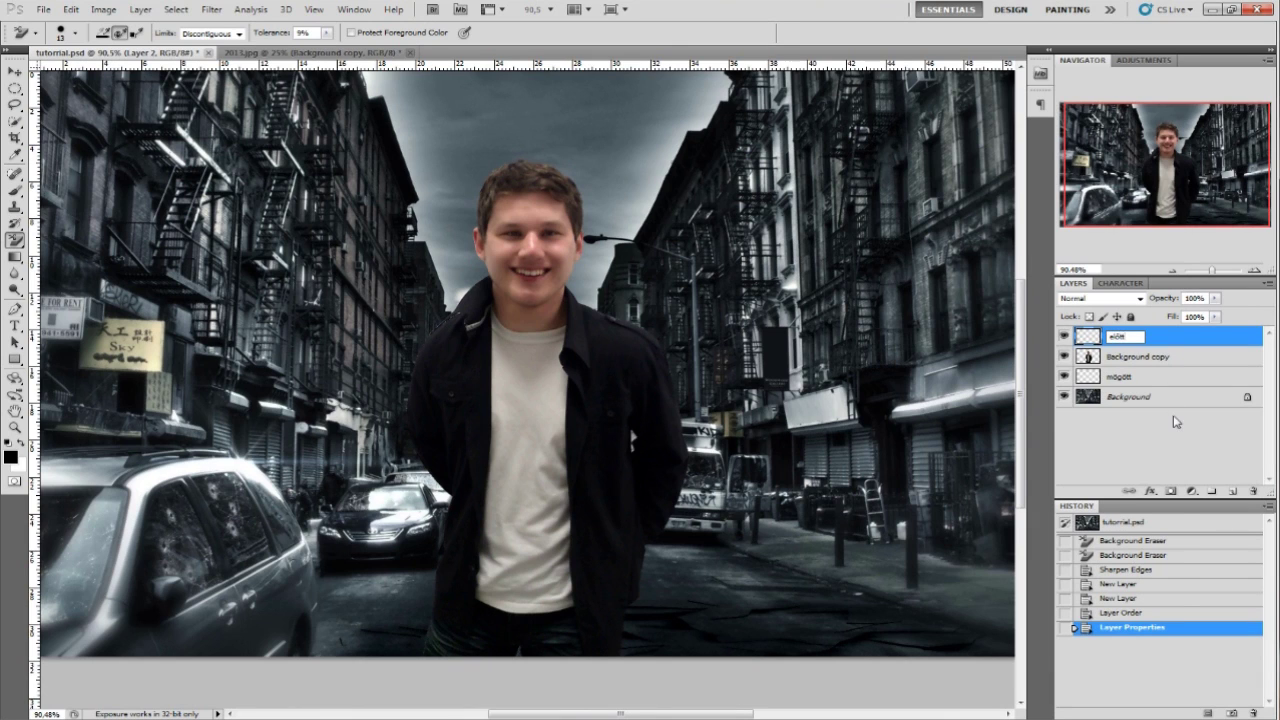
click(1177, 420)
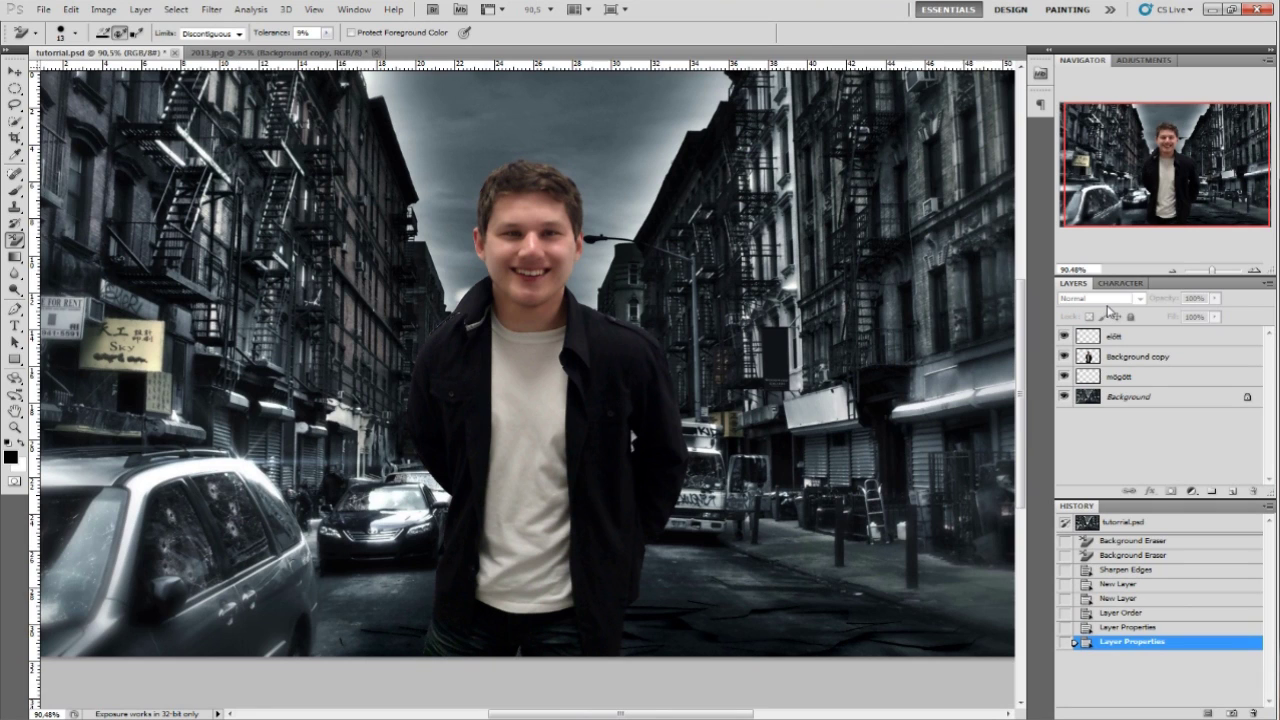
Rename the man's layer as "karakter"
double_click(1134, 357)
text(karakter)
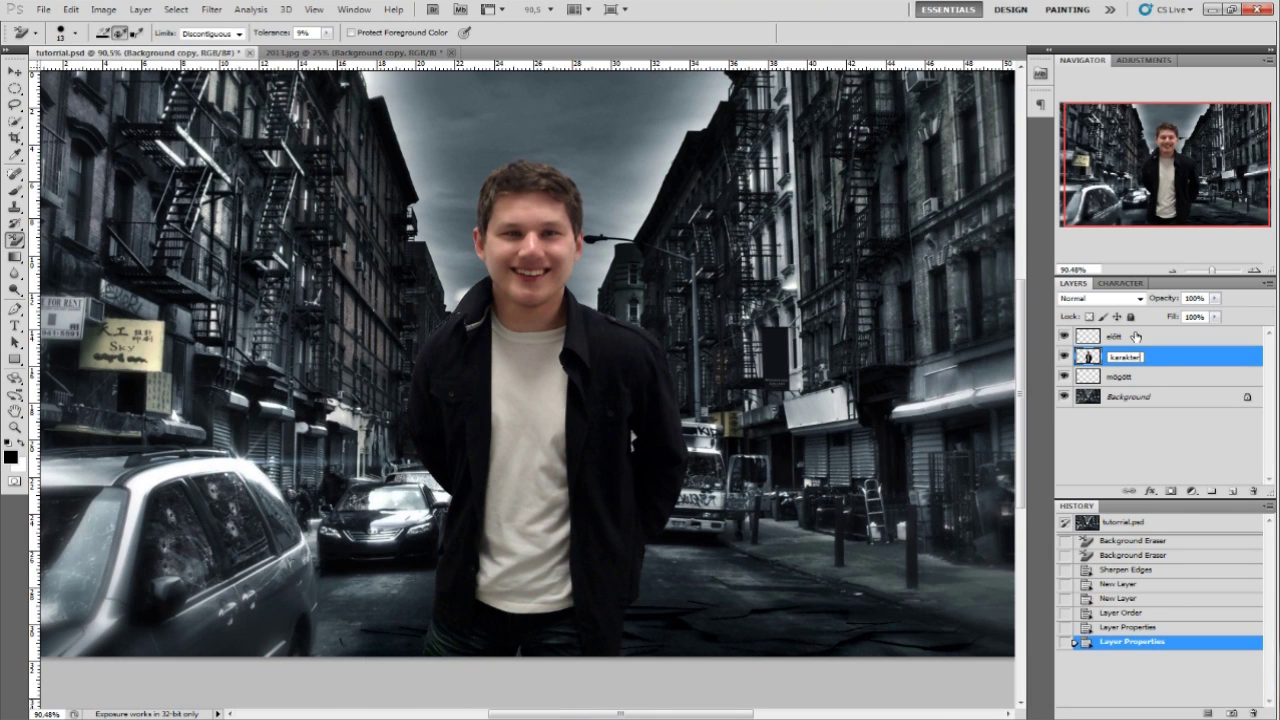
click(1141, 404)
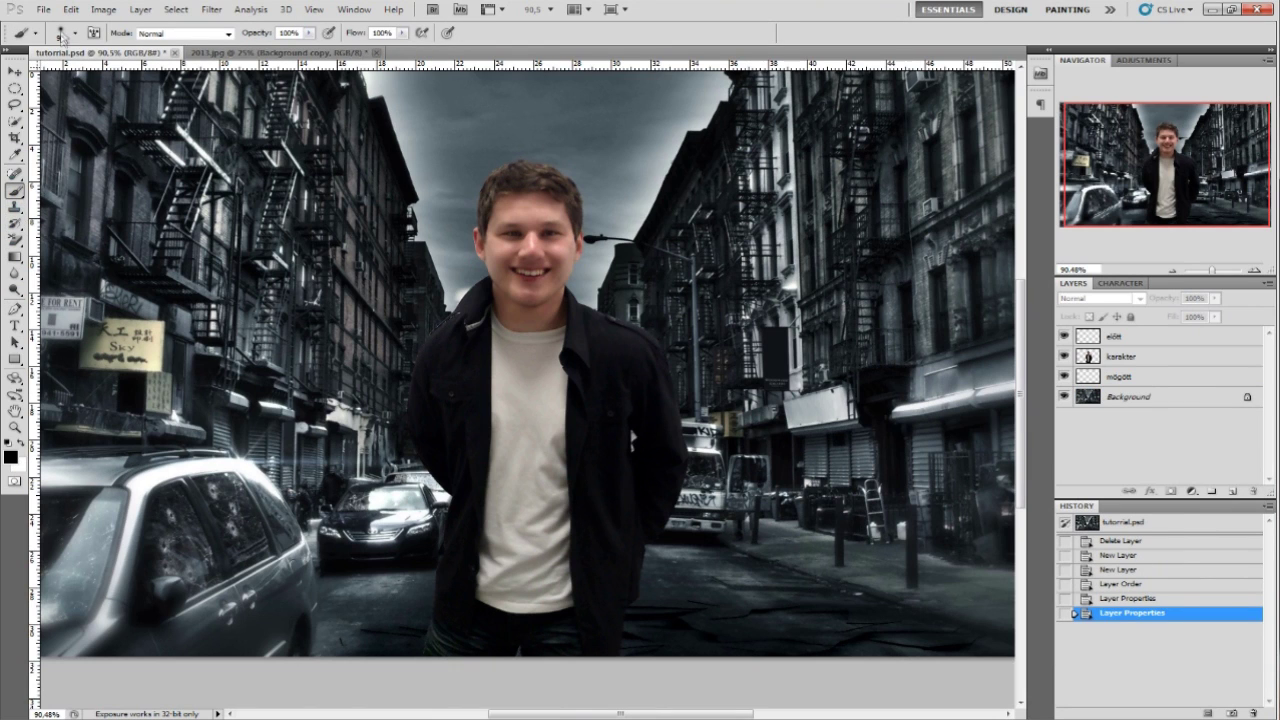
Make the mögött layer active and set up a soft brush of 463 px with 0% hardness
click(60, 36)
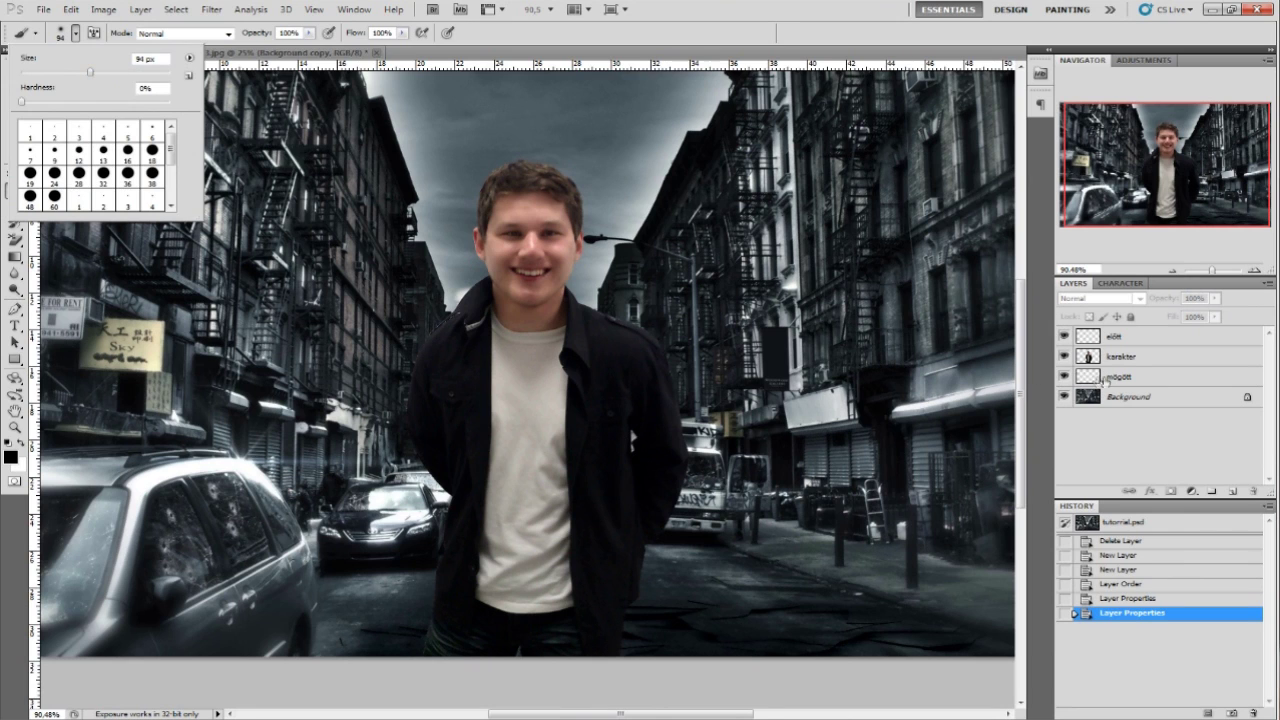
click(1113, 378)
click(58, 38)
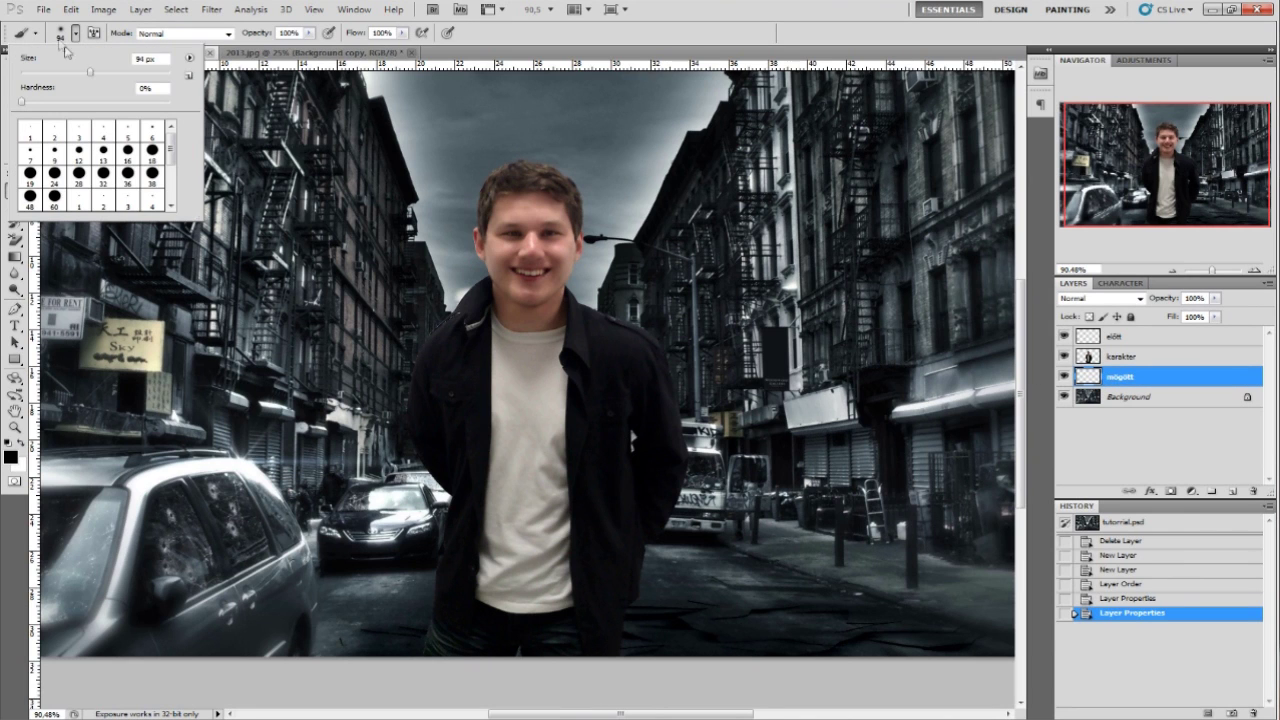
drag(141, 72, 148, 72)
click(4, 544)
Set the foreground colour to a strong orange-red
click(11, 458)
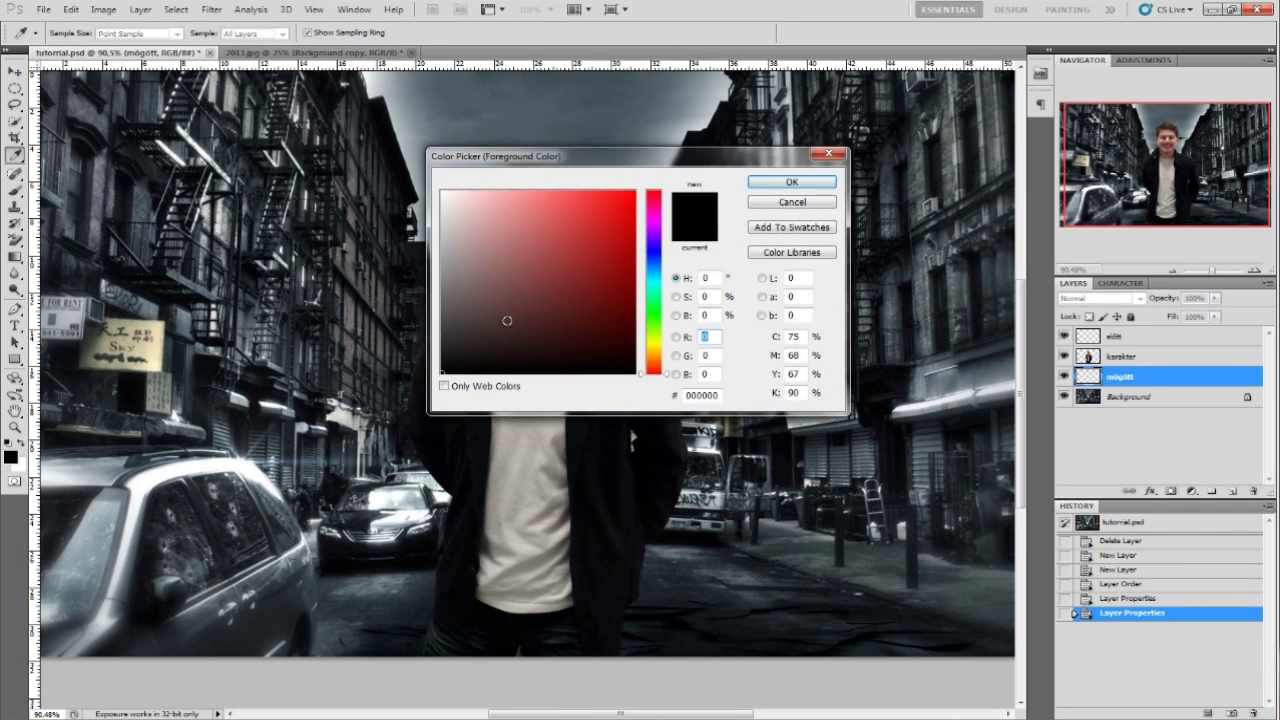
click(657, 370)
drag(657, 370, 656, 360)
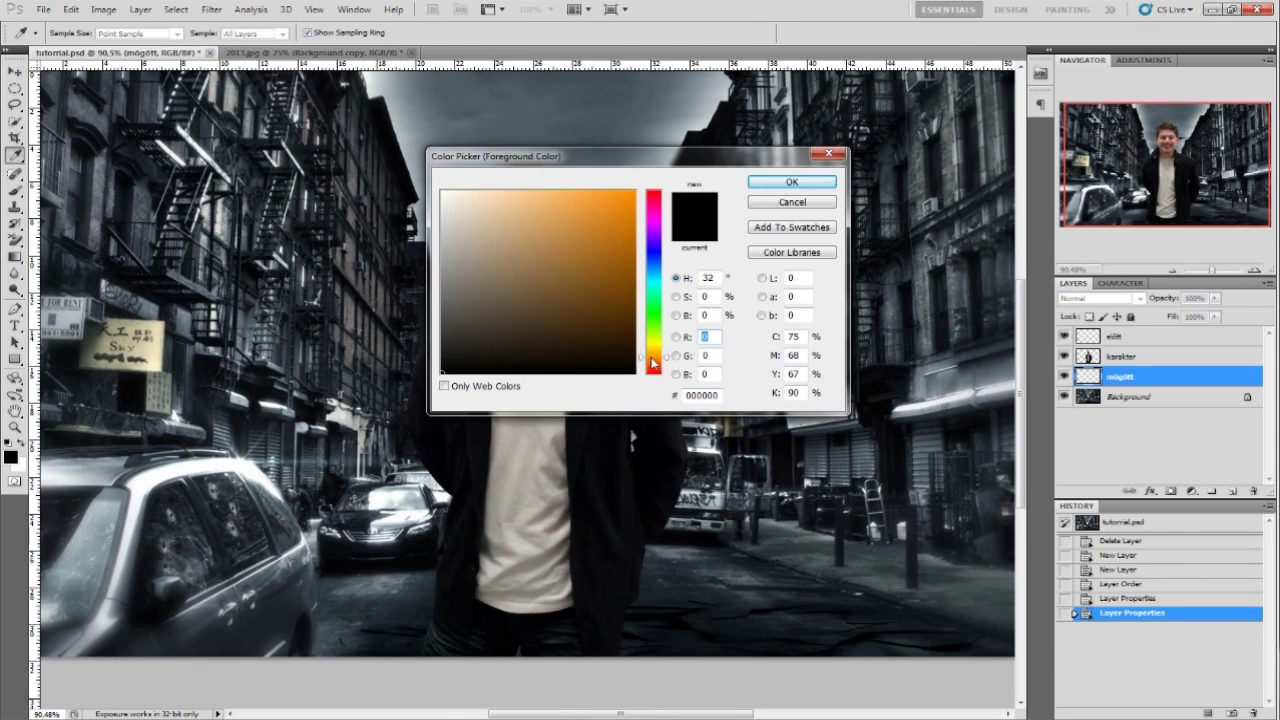
drag(606, 280, 614, 299)
click(657, 366)
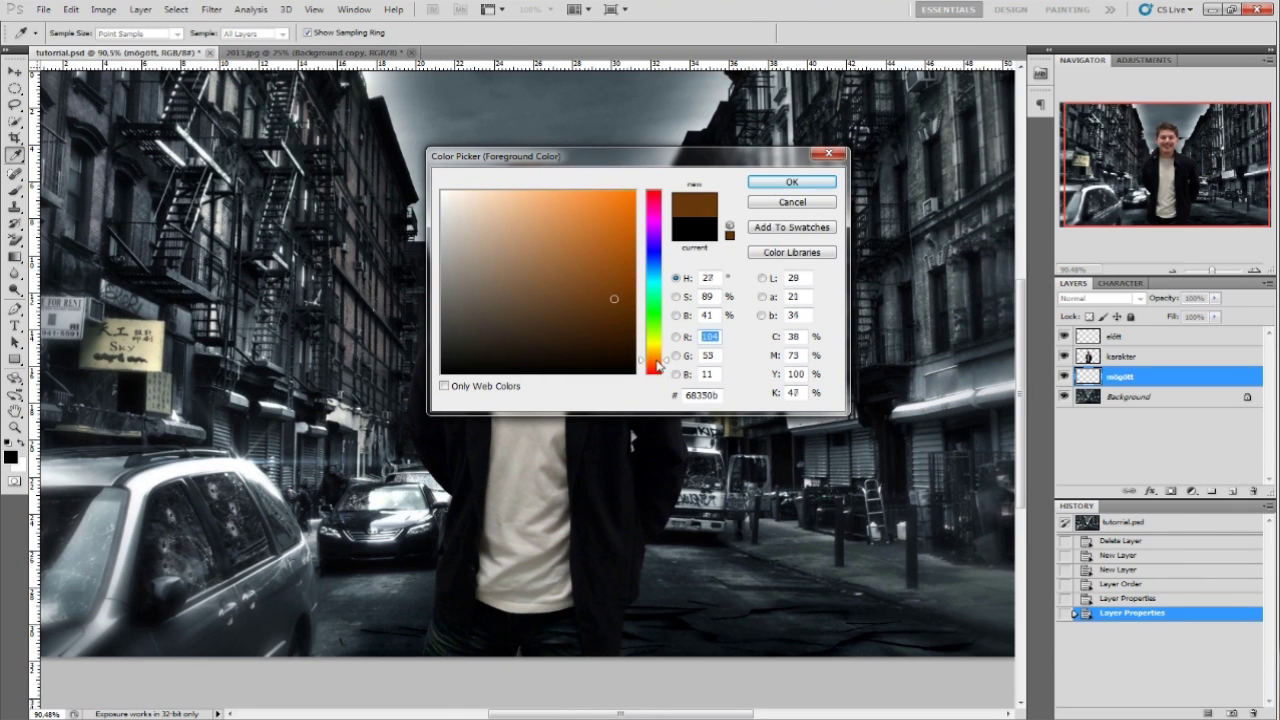
drag(657, 368, 655, 367)
click(618, 307)
click(613, 328)
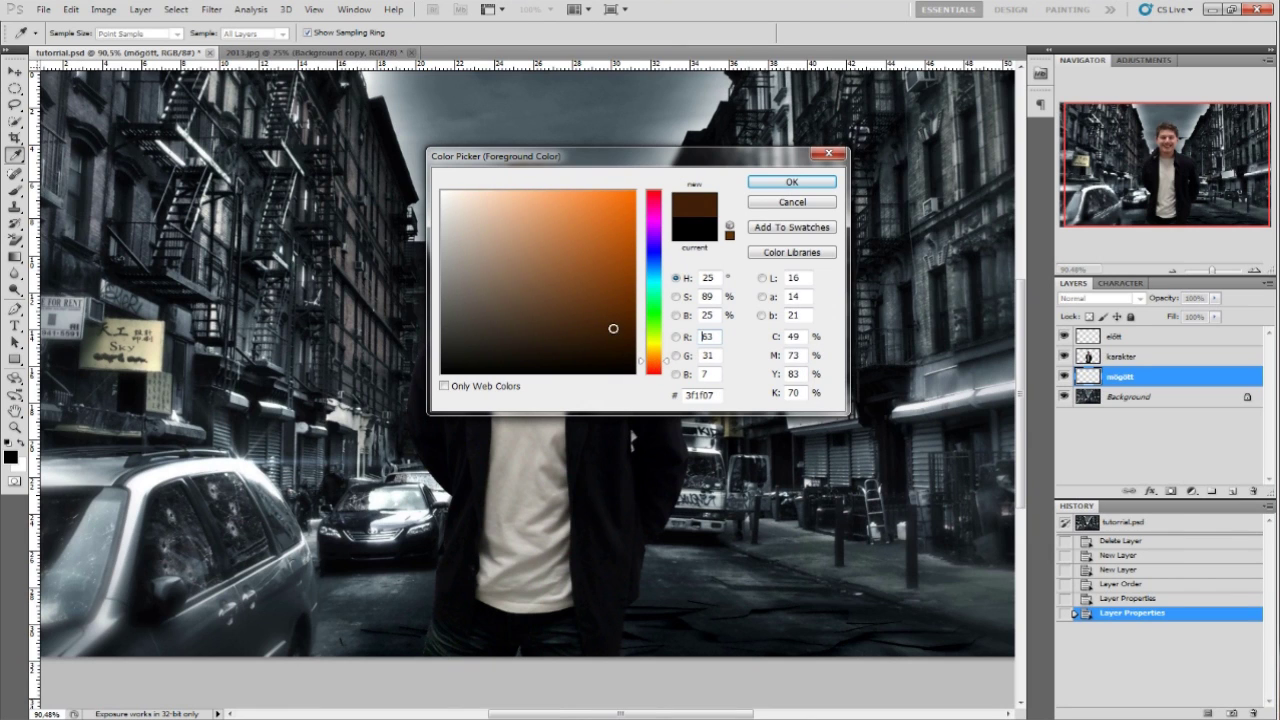
mouse_move(657, 362)
mouse_down()
mouse_move(606, 289)
mouse_move(609, 221)
mouse_up()
click(612, 333)
click(791, 182)
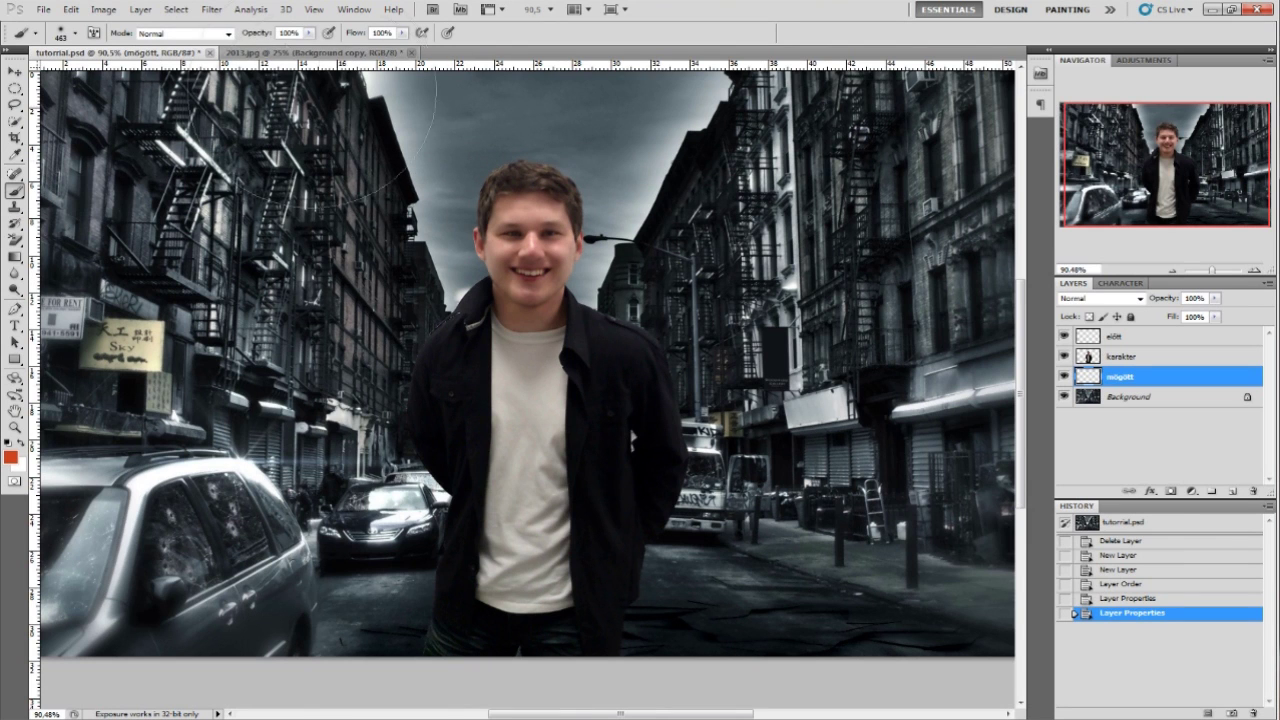
Paint a large soft orange-red glow around the man's head and upper body on the mögött layer
drag(425, 322, 386, 306)
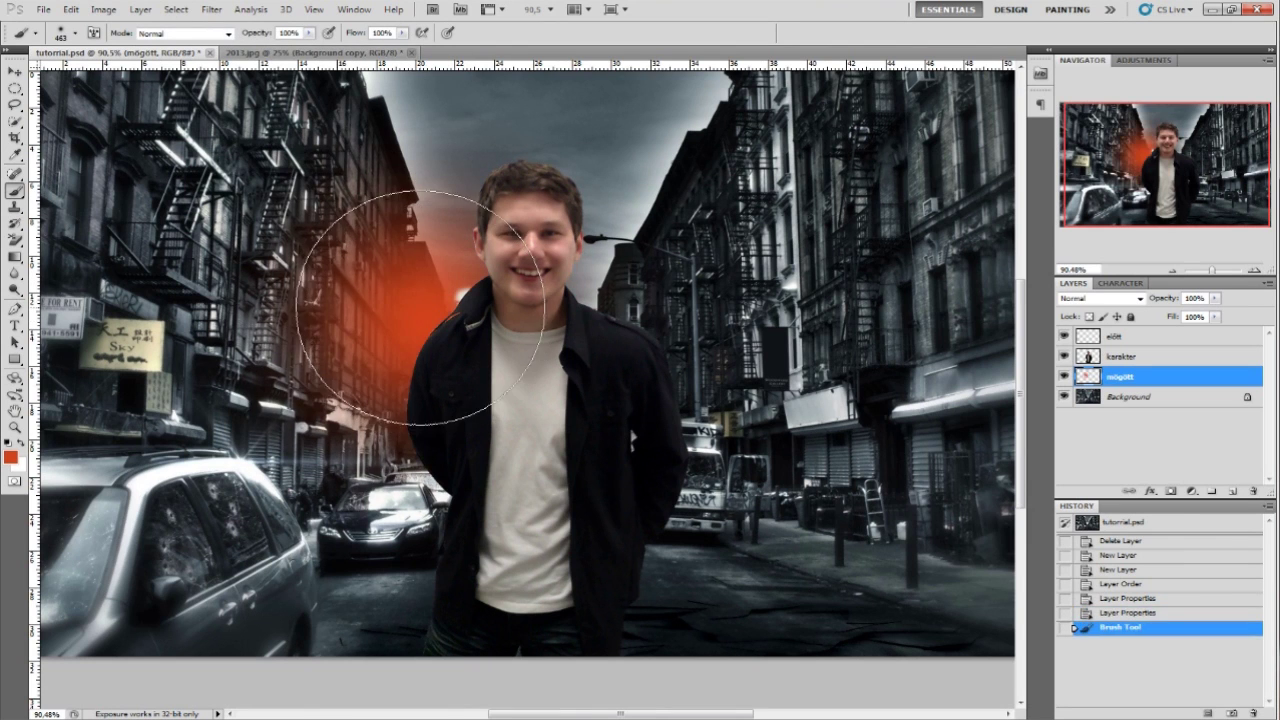
mouse_move(420, 250)
mouse_down()
mouse_move(486, 171)
mouse_move(485, 205)
mouse_move(640, 235)
mouse_move(657, 280)
mouse_up()
mouse_move(675, 408)
mouse_down()
mouse_move(614, 314)
mouse_move(640, 200)
mouse_up()
mouse_move(620, 200)
mouse_down()
mouse_move(586, 243)
mouse_move(586, 286)
mouse_move(500, 357)
mouse_move(482, 390)
mouse_move(514, 428)
mouse_up()
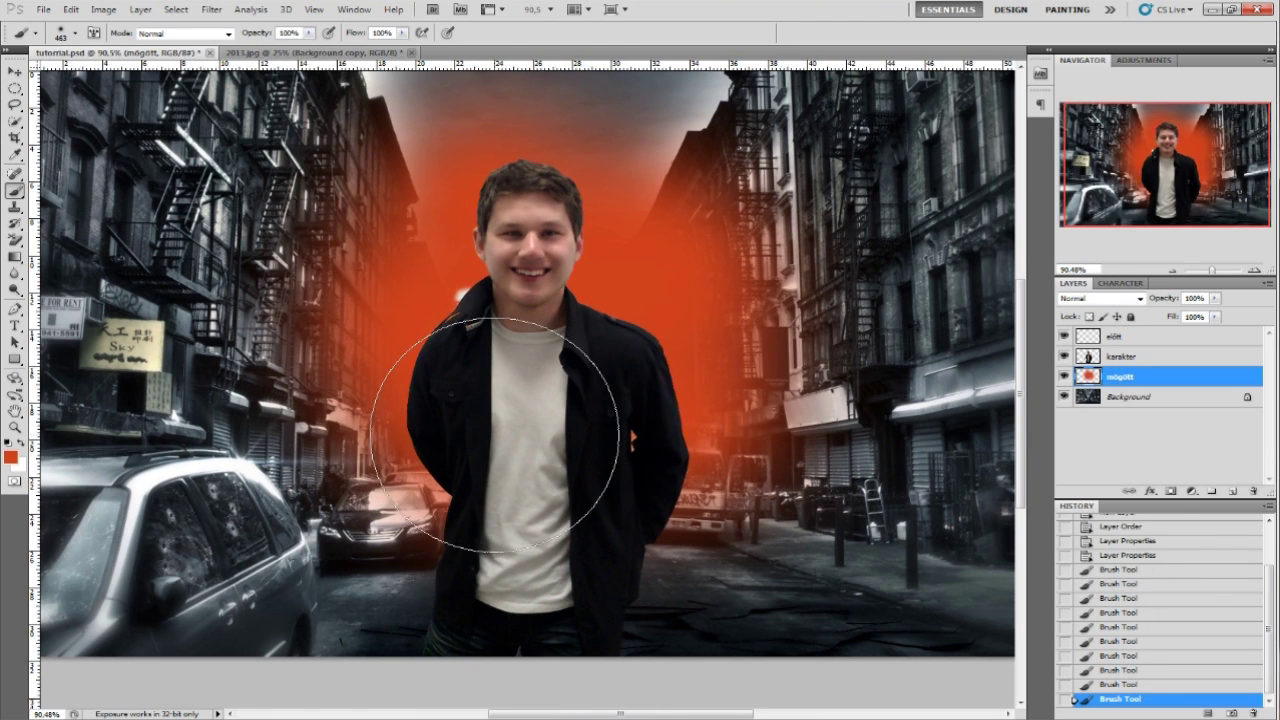
mouse_move(505, 297)
mouse_down()
mouse_move(543, 428)
mouse_move(571, 400)
mouse_up()
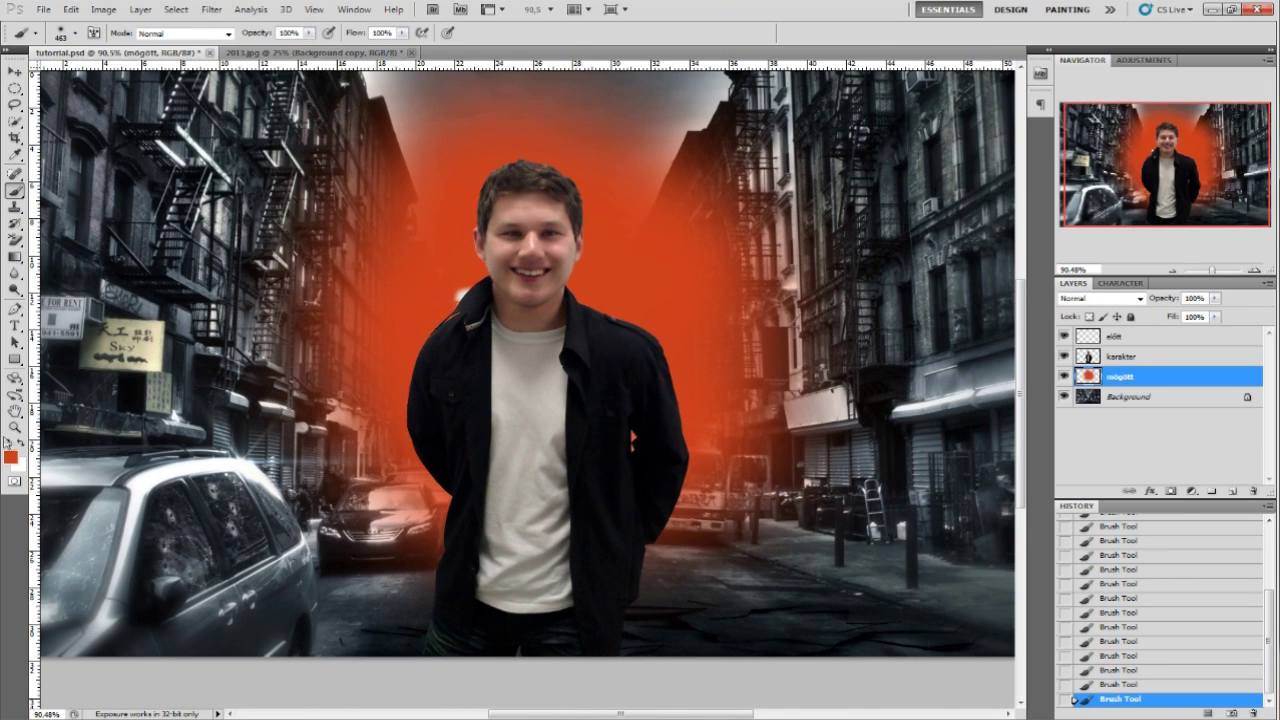
Set the foreground colour to a light orange, #f99850
click(20, 446)
click(11, 456)
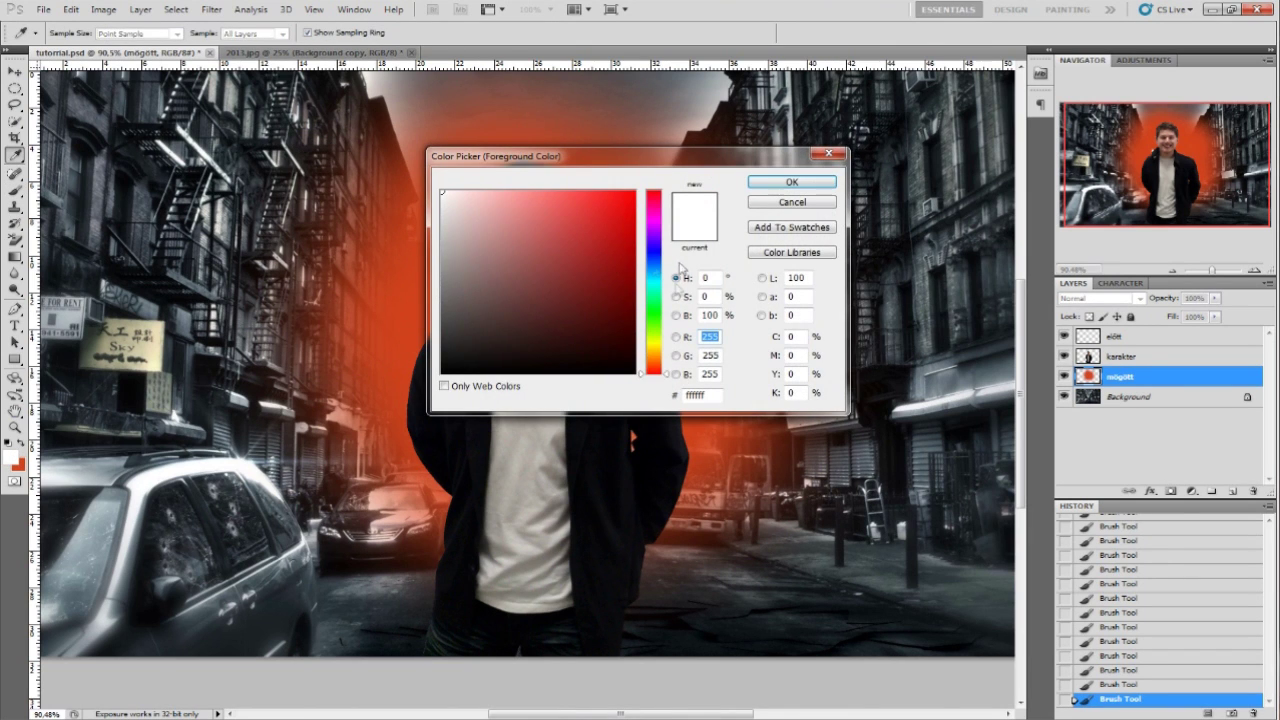
drag(647, 374, 655, 368)
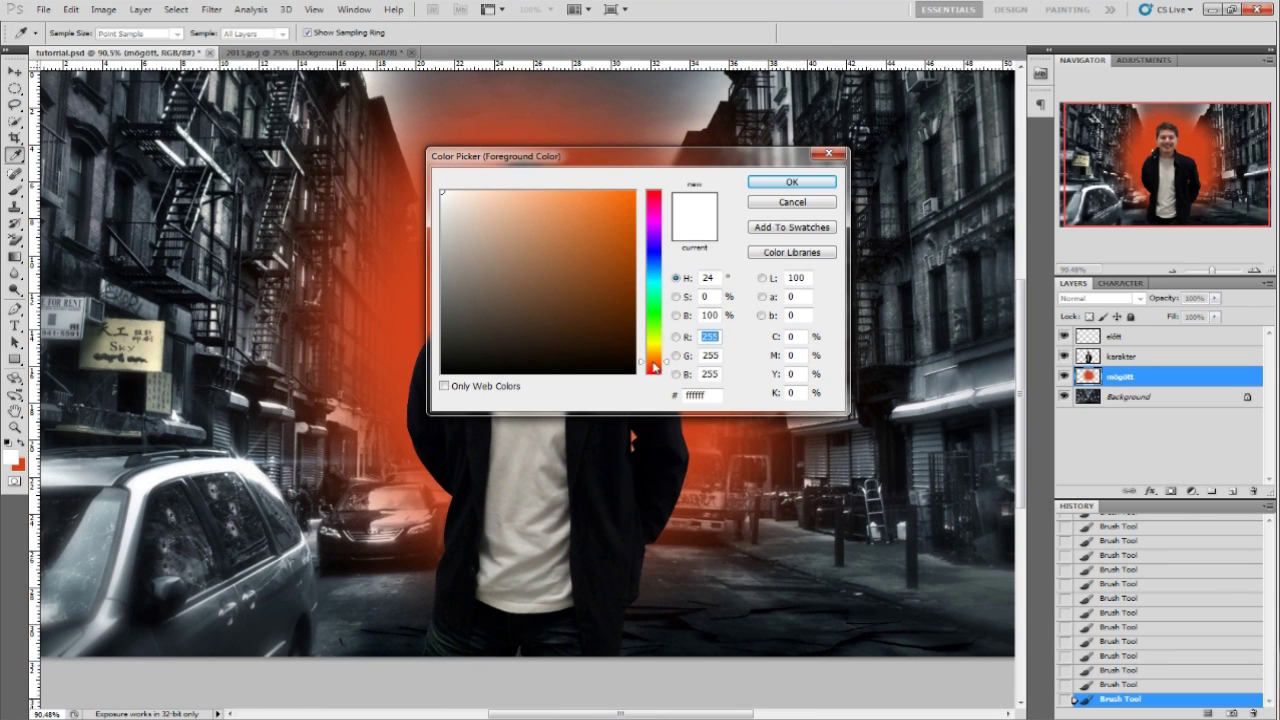
drag(610, 340, 578, 222)
drag(653, 367, 653, 361)
click(586, 219)
drag(586, 219, 570, 197)
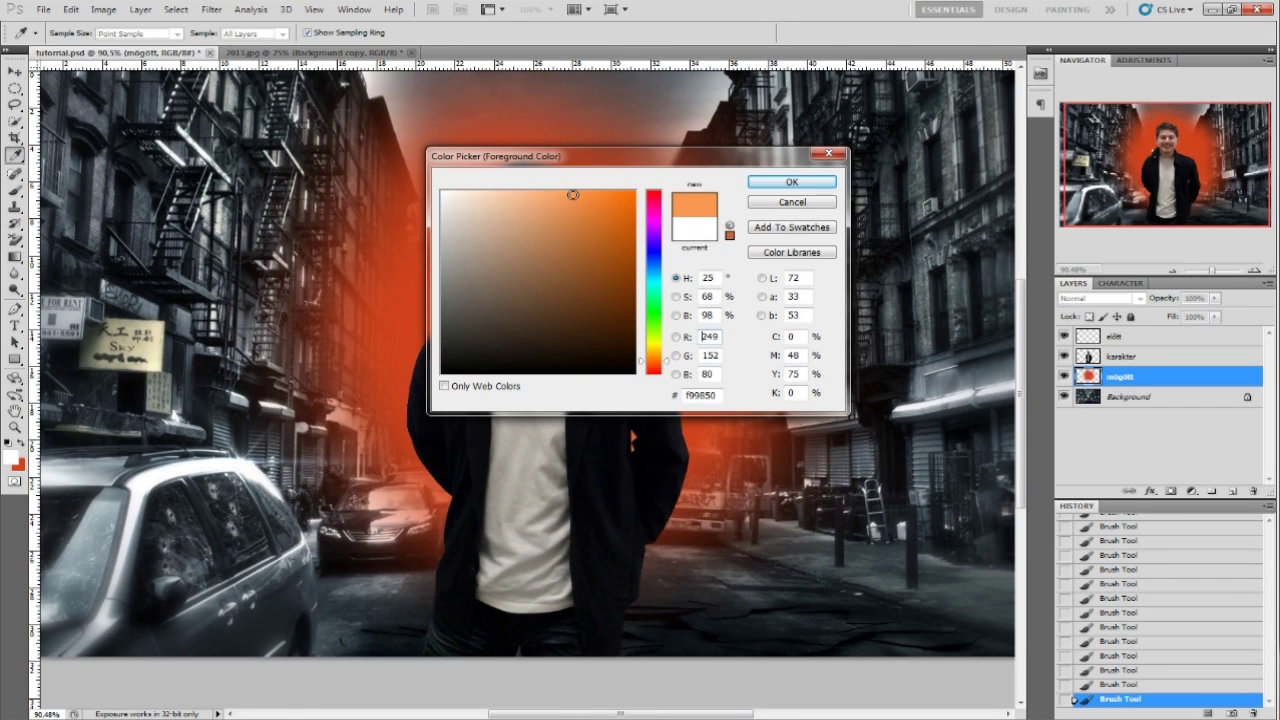
click(791, 182)
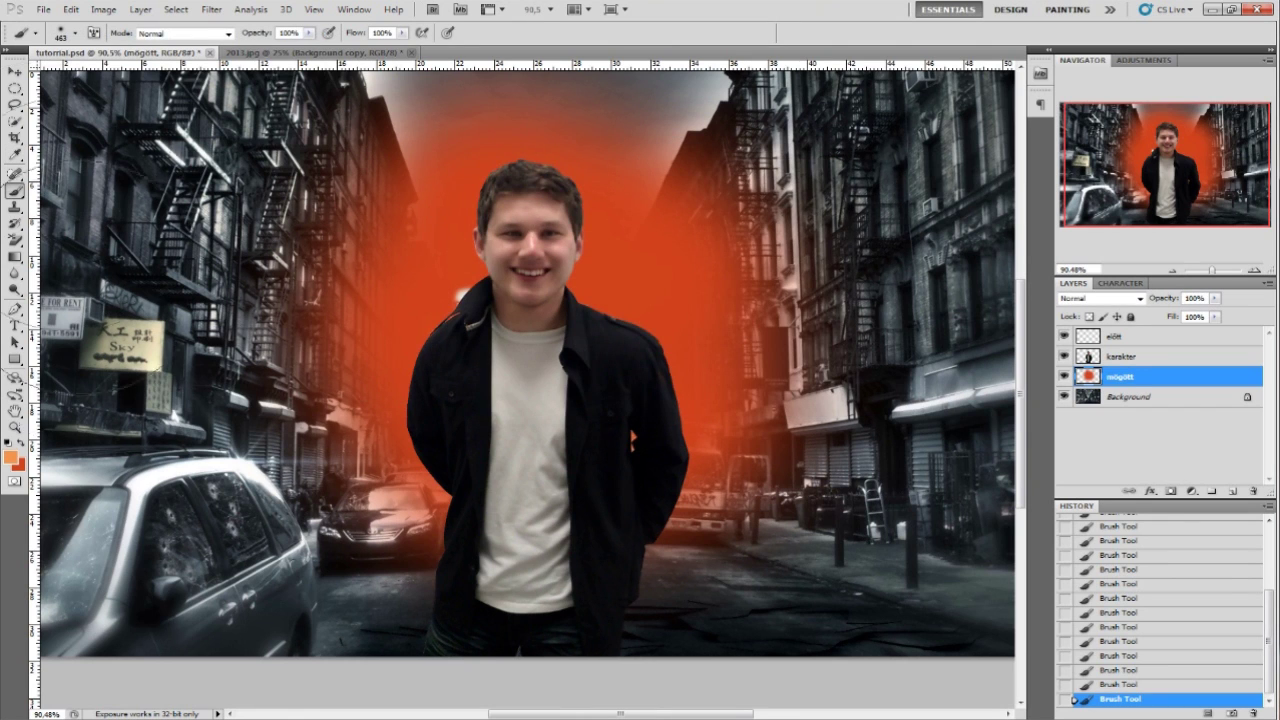
Paint a lighter orange inner glow around the man's neck and shoulders on the mögött layer with a soft 226 px brush
click(62, 35)
mouse_move(131, 74)
mouse_down()
mouse_move(120, 74)
mouse_move(134, 78)
mouse_up()
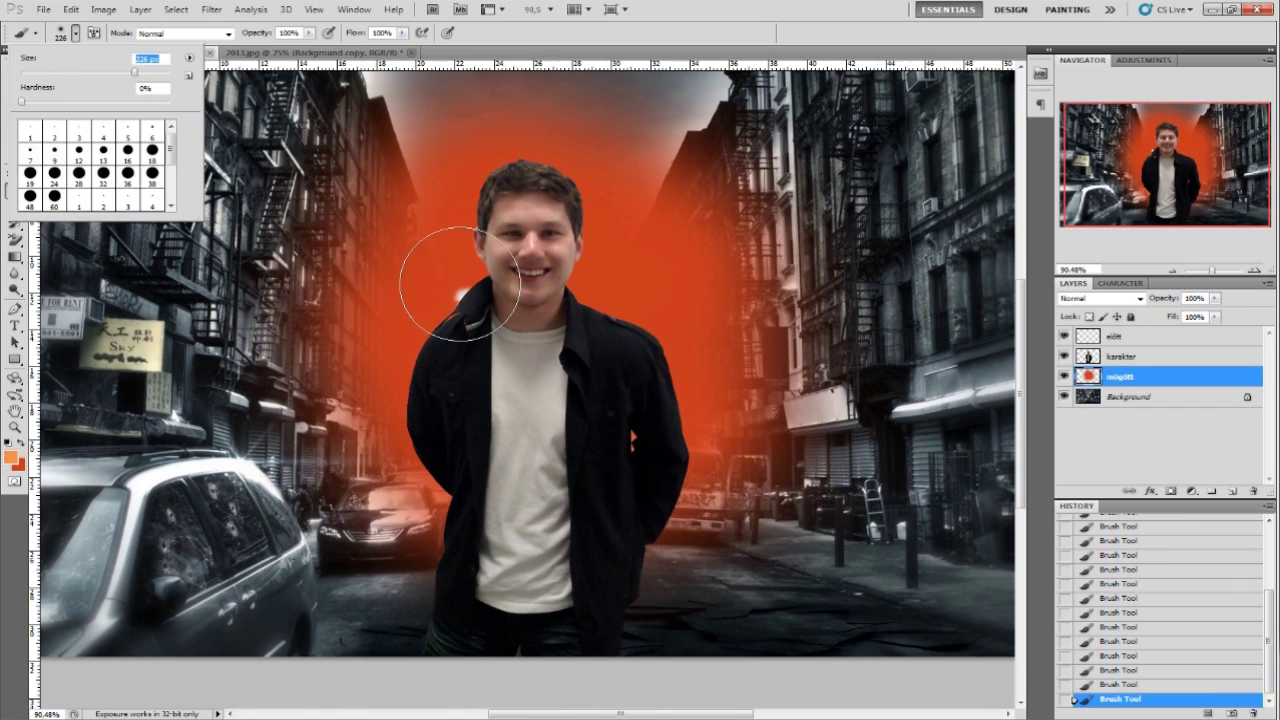
click(460, 284)
mouse_move(476, 295)
mouse_down()
mouse_move(590, 294)
mouse_move(634, 363)
mouse_move(614, 383)
mouse_move(449, 371)
mouse_move(437, 389)
mouse_move(449, 394)
mouse_up()
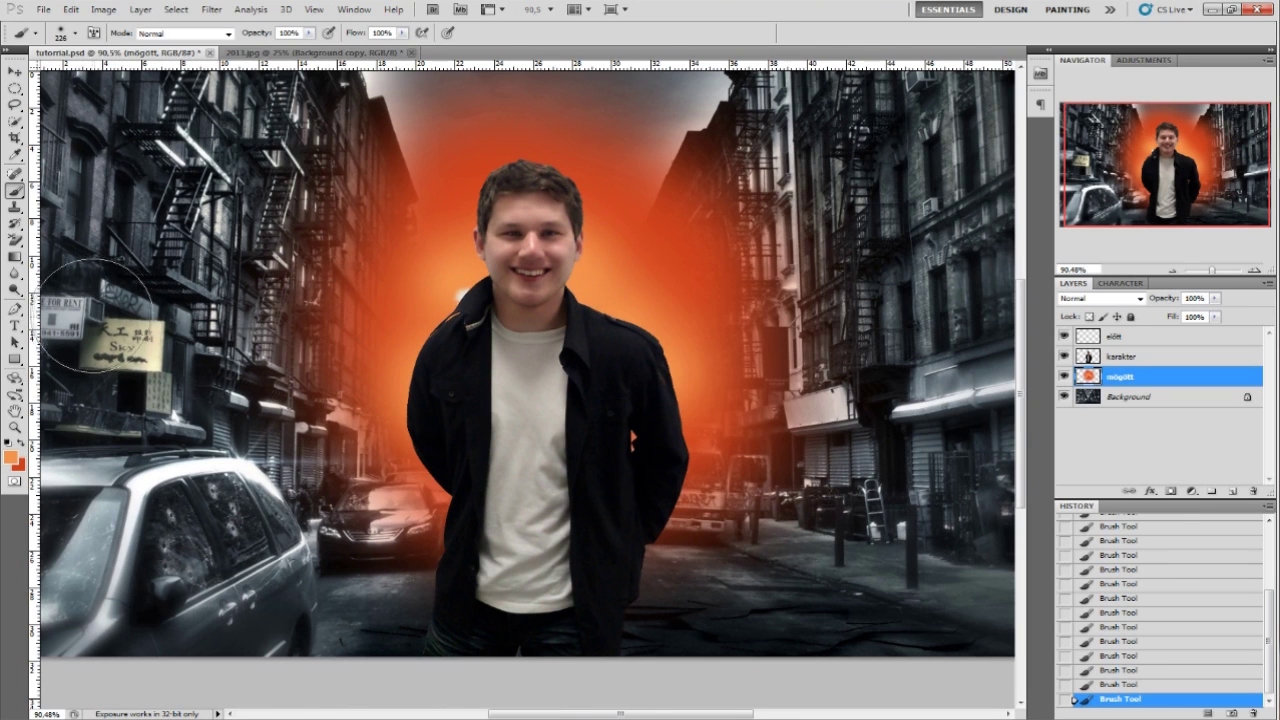
Set the blending mode of both the mögött and előtt layers to Screen
click(1140, 298)
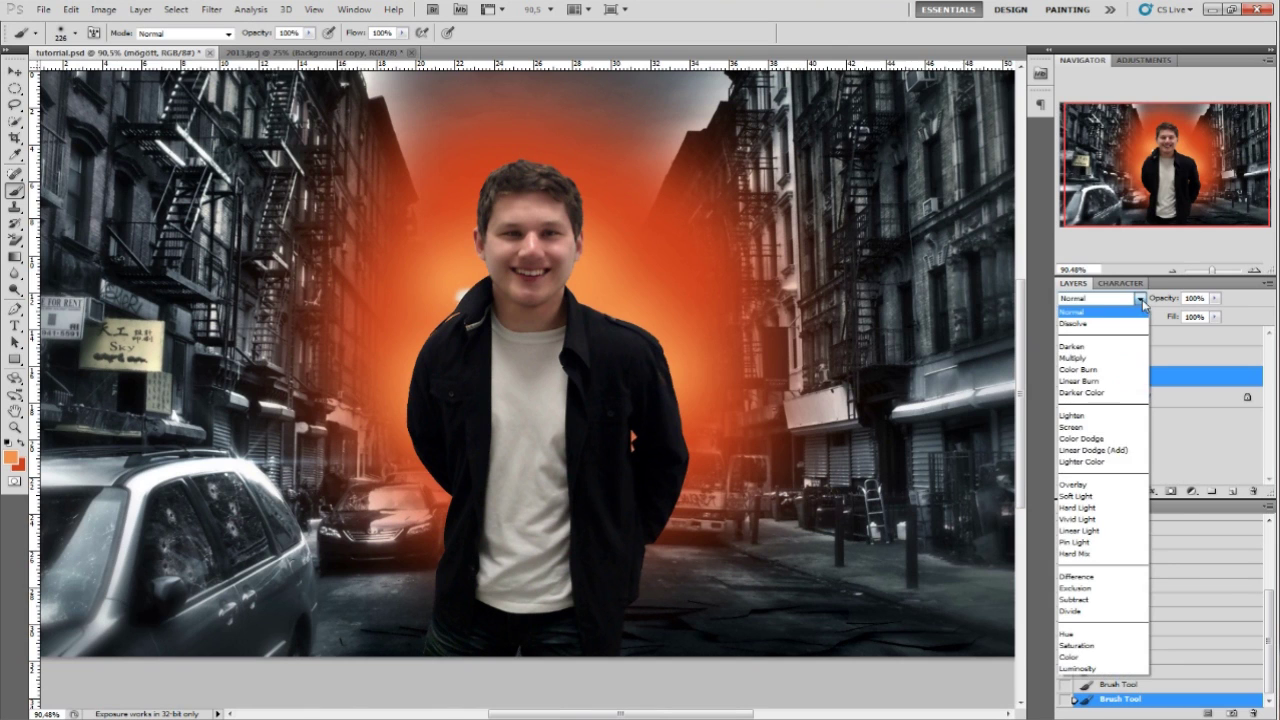
click(1072, 427)
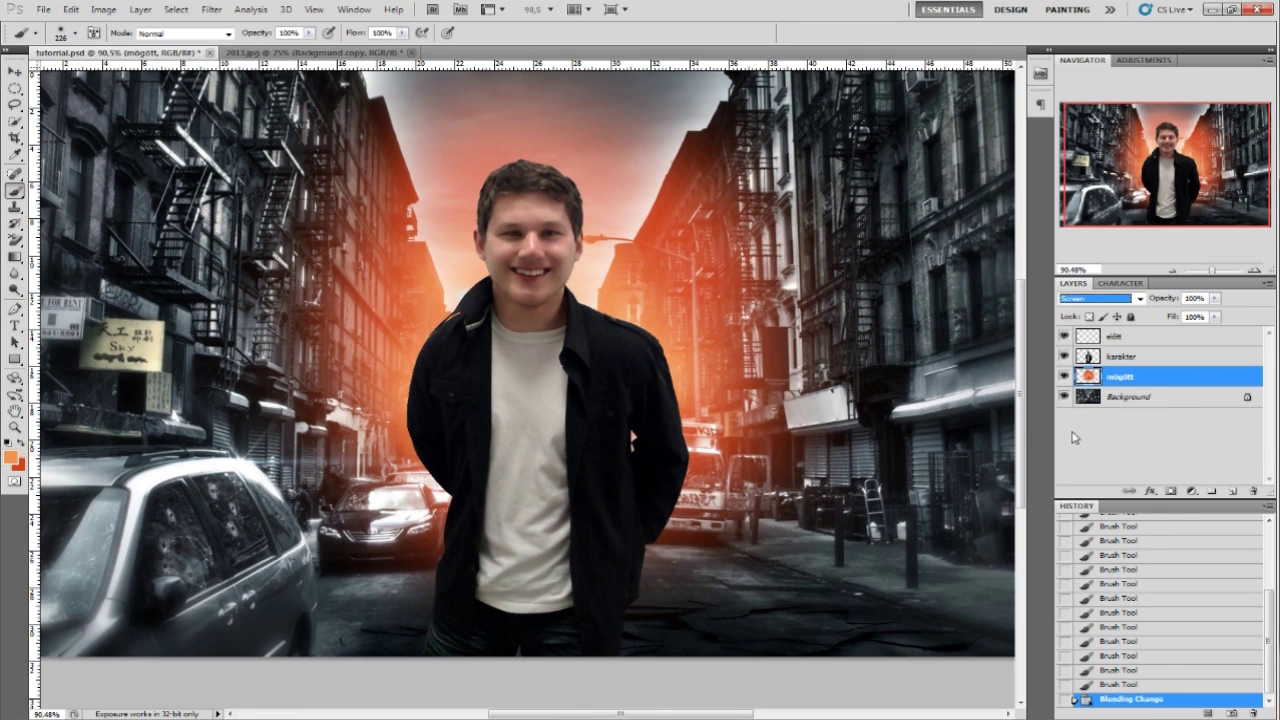
click(1135, 340)
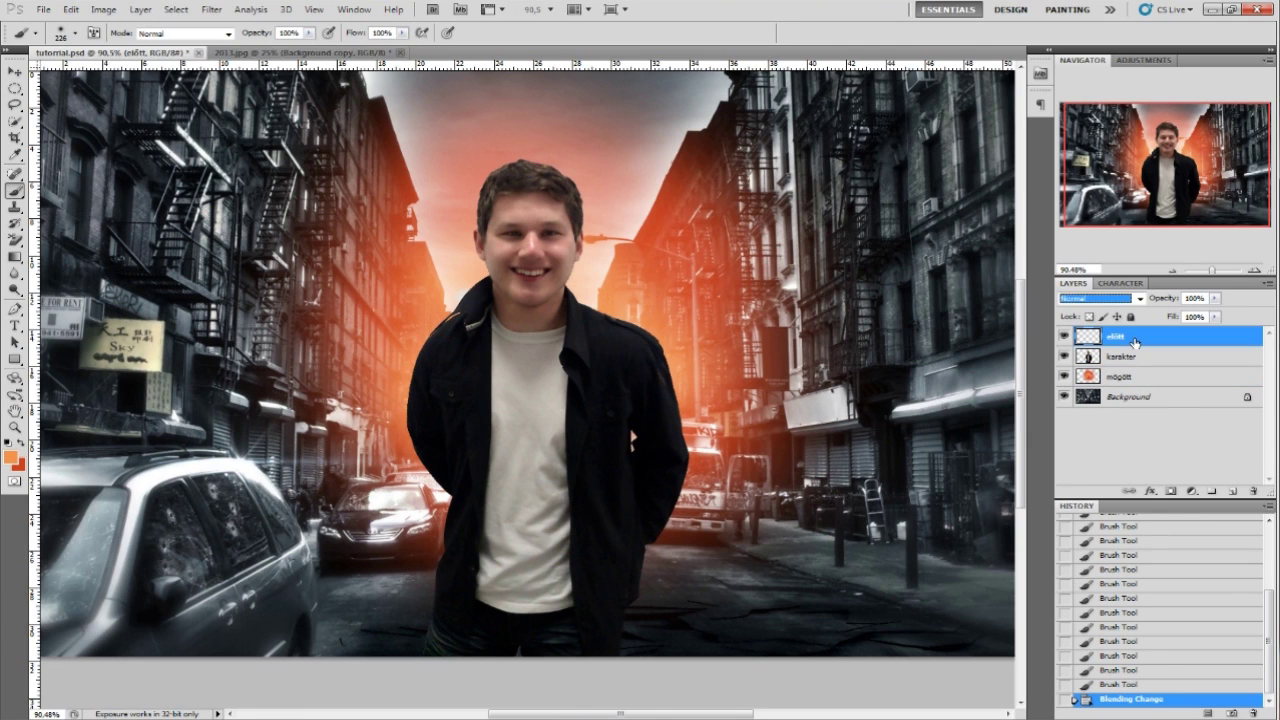
click(1139, 298)
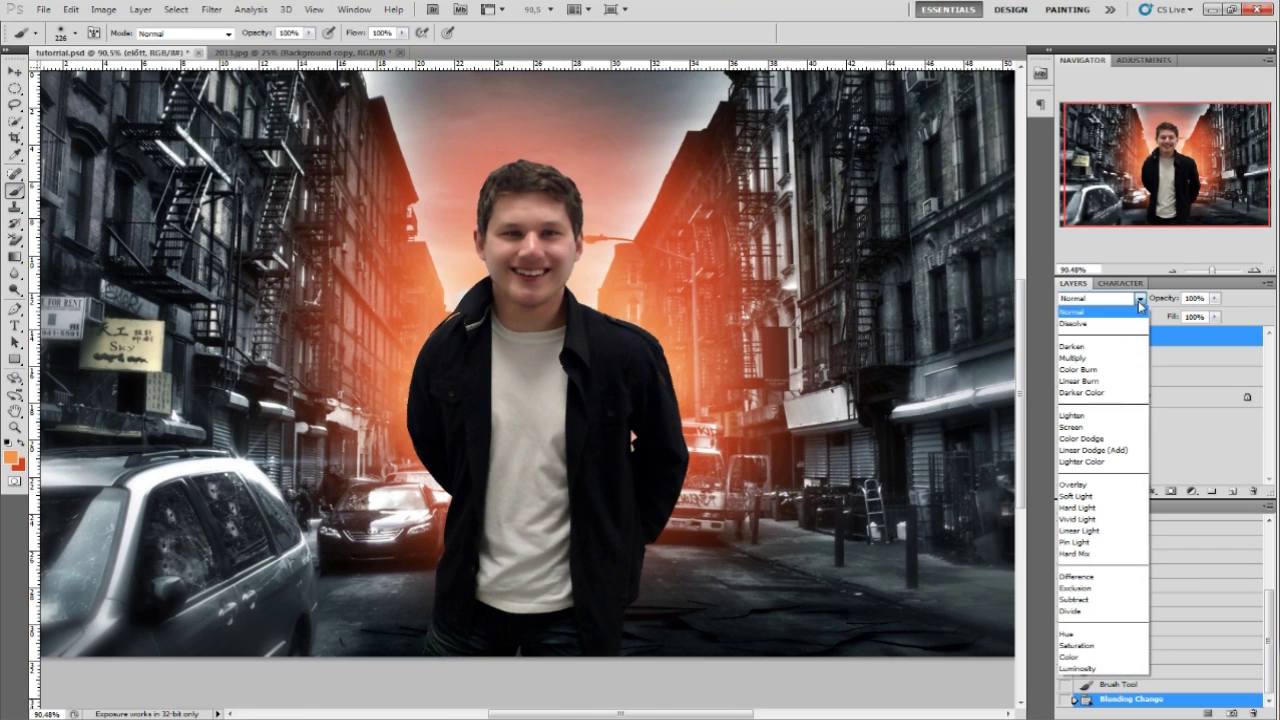
click(1090, 428)
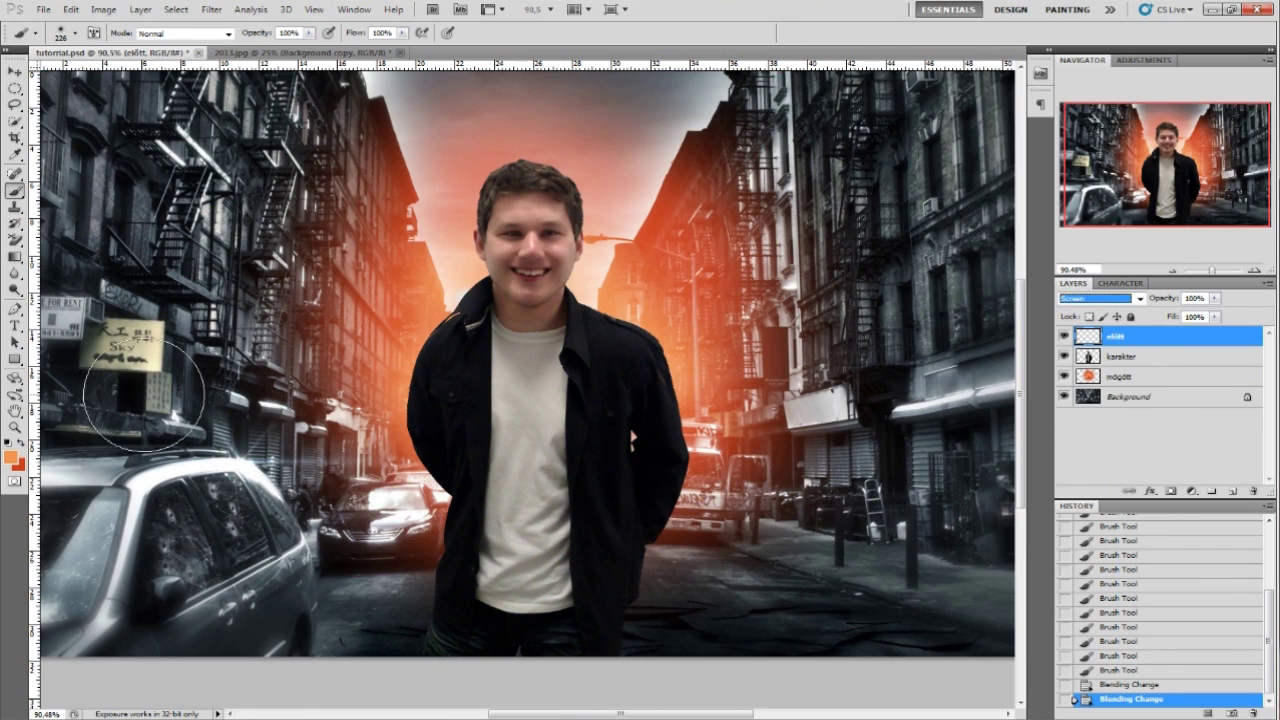
Dab soft orange glows on both sides of the man's neck on the előtt layer with a 182 px brush
click(22, 447)
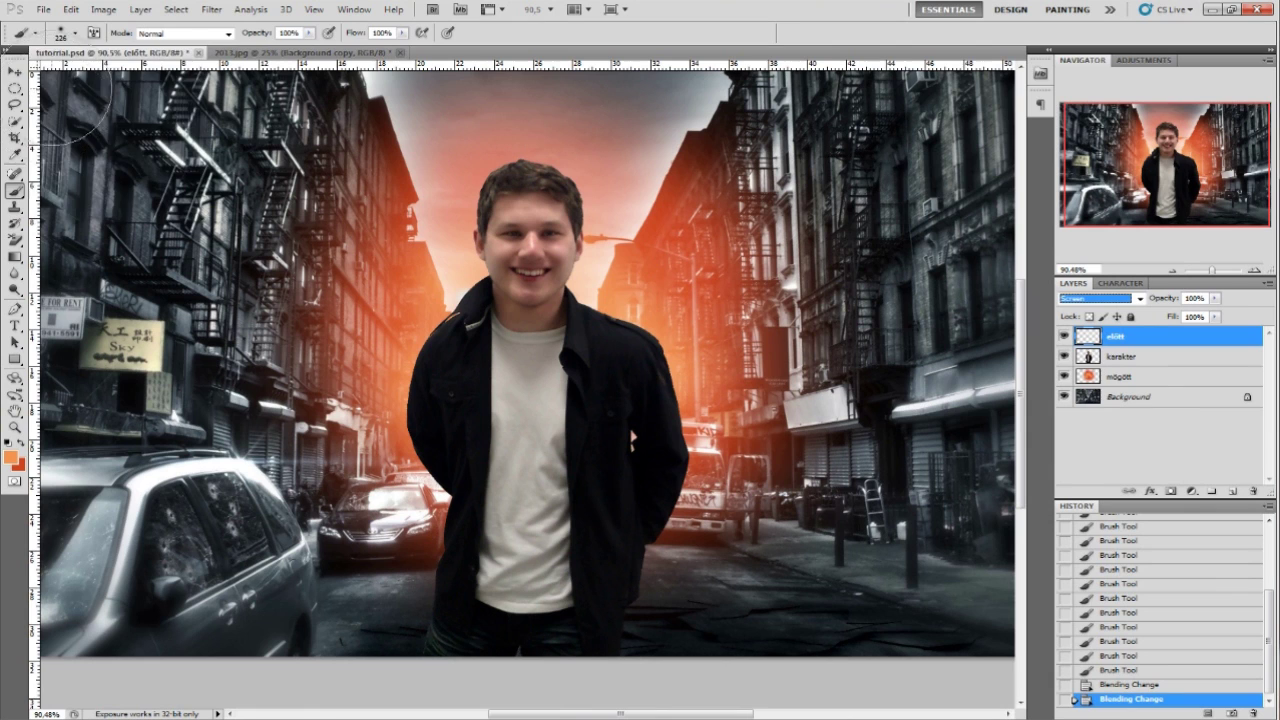
click(74, 33)
drag(140, 76, 128, 80)
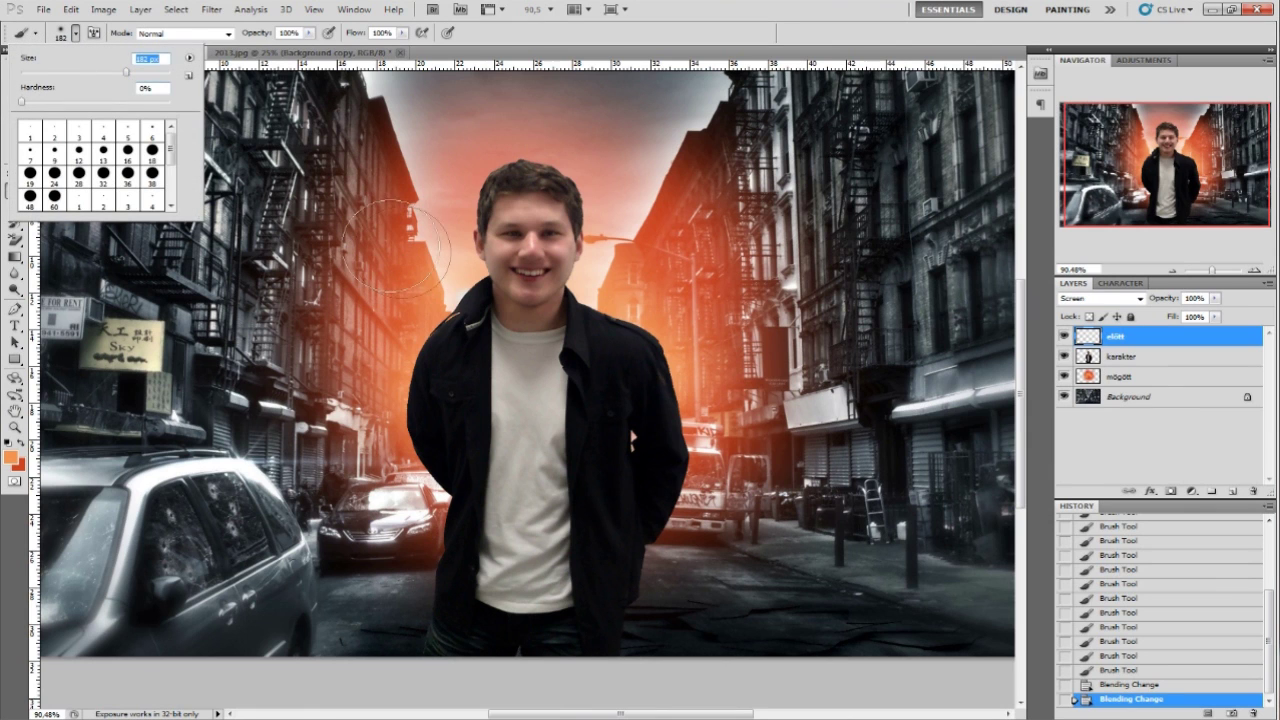
click(465, 275)
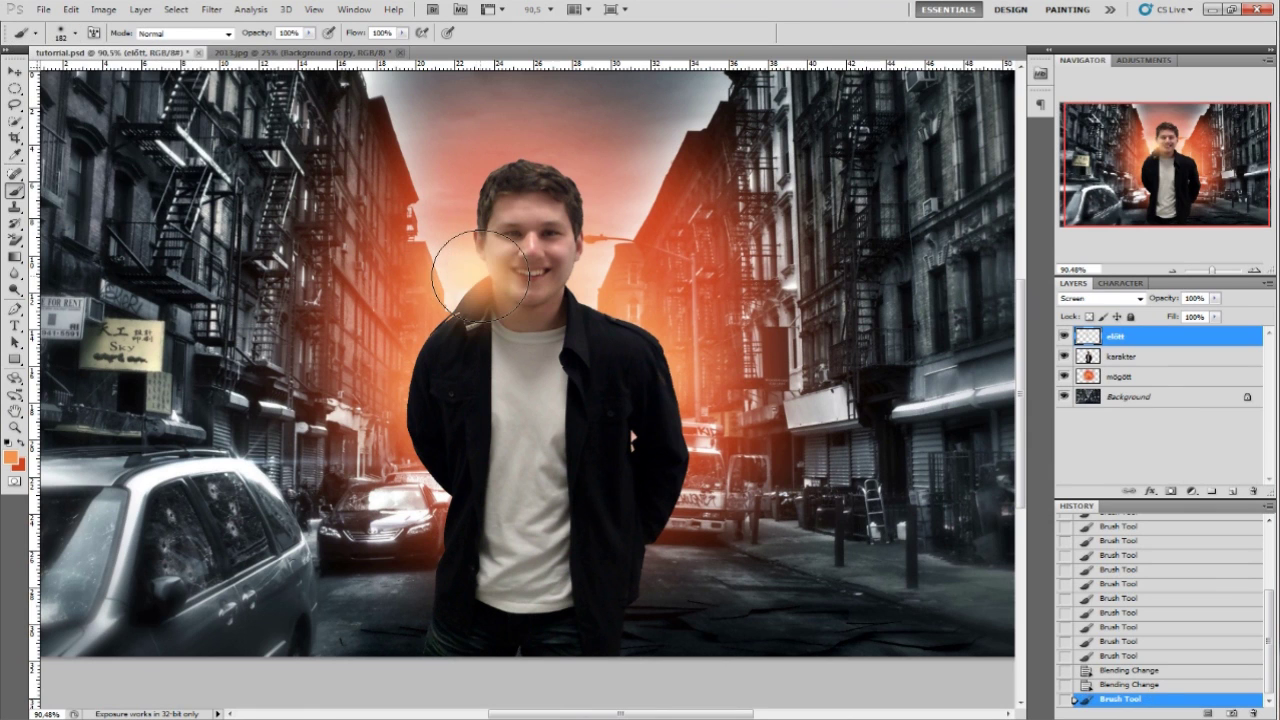
click(578, 285)
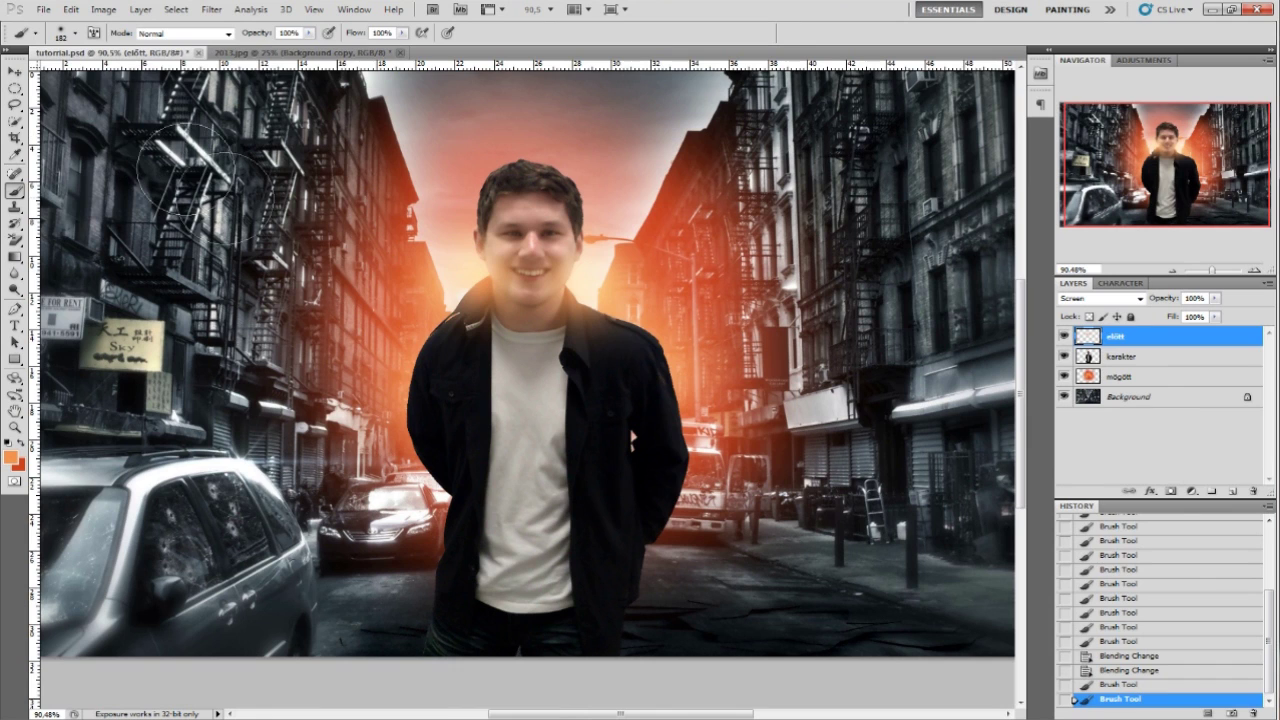
Paint larger soft orange glows over the outer edges of both upper arms on the előtt layer with a 288 px brush
click(439, 338)
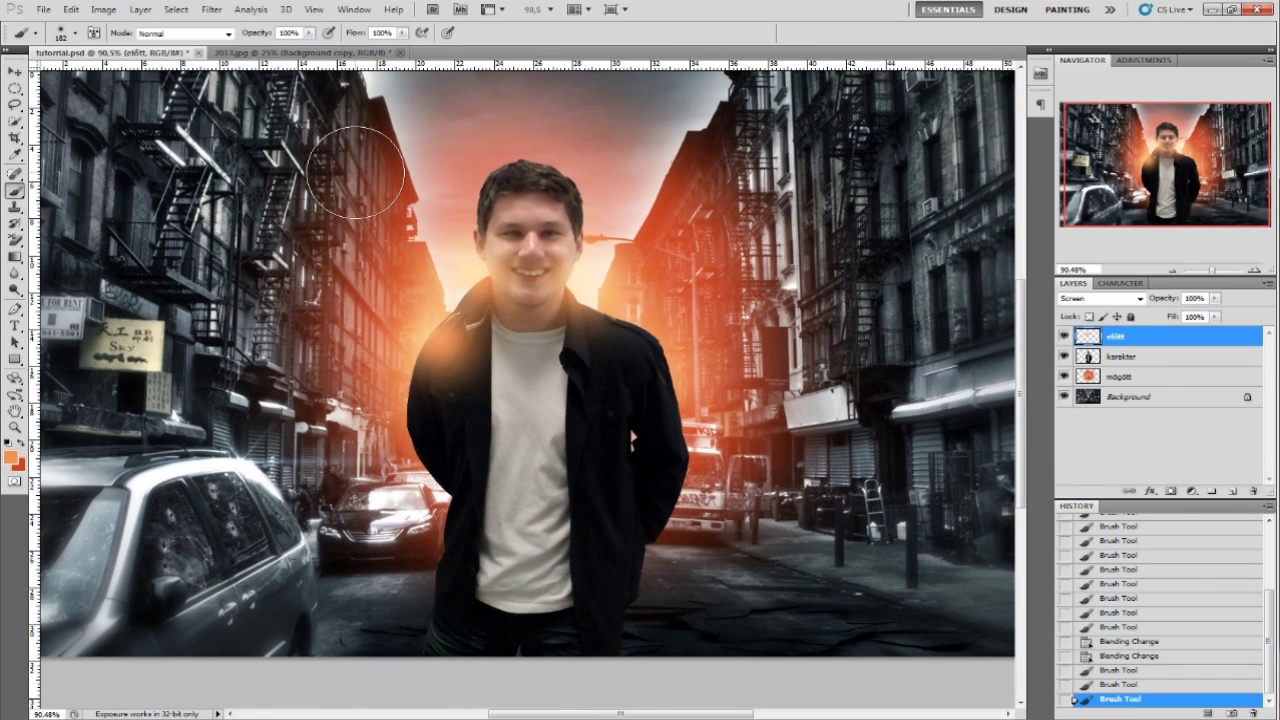
key(ctrl+z)
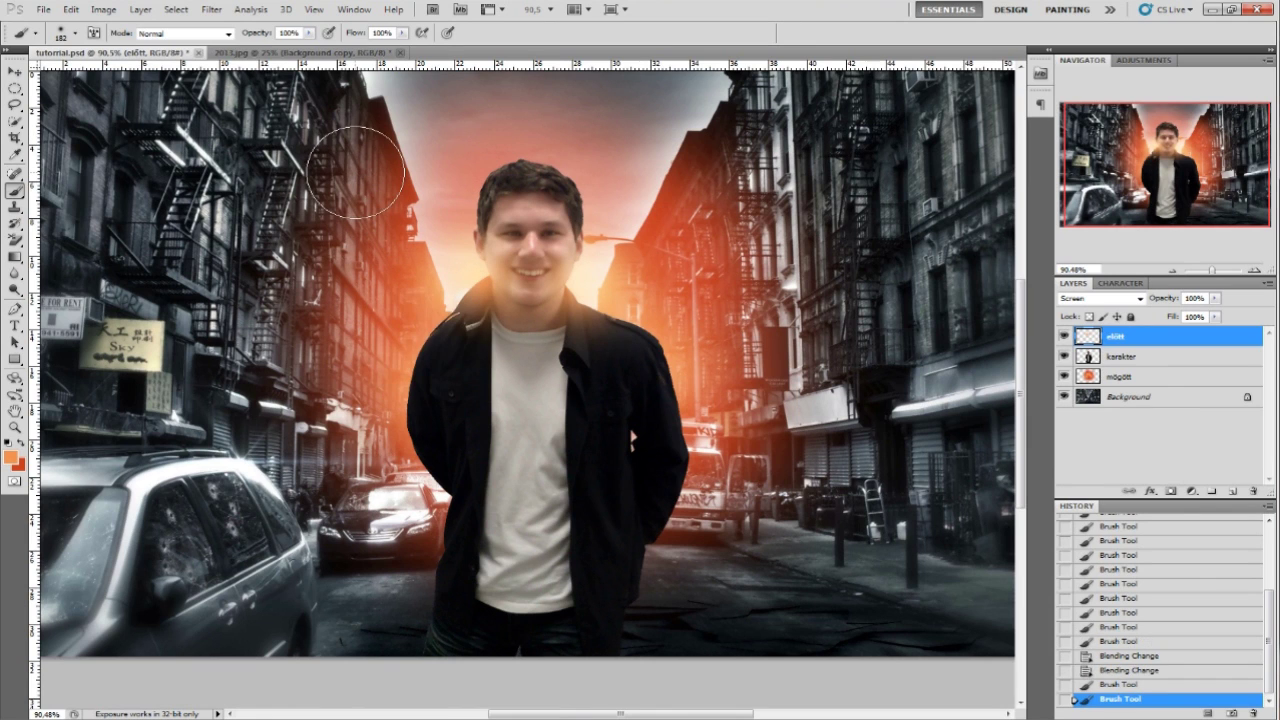
click(75, 33)
drag(132, 76, 143, 76)
key(Return)
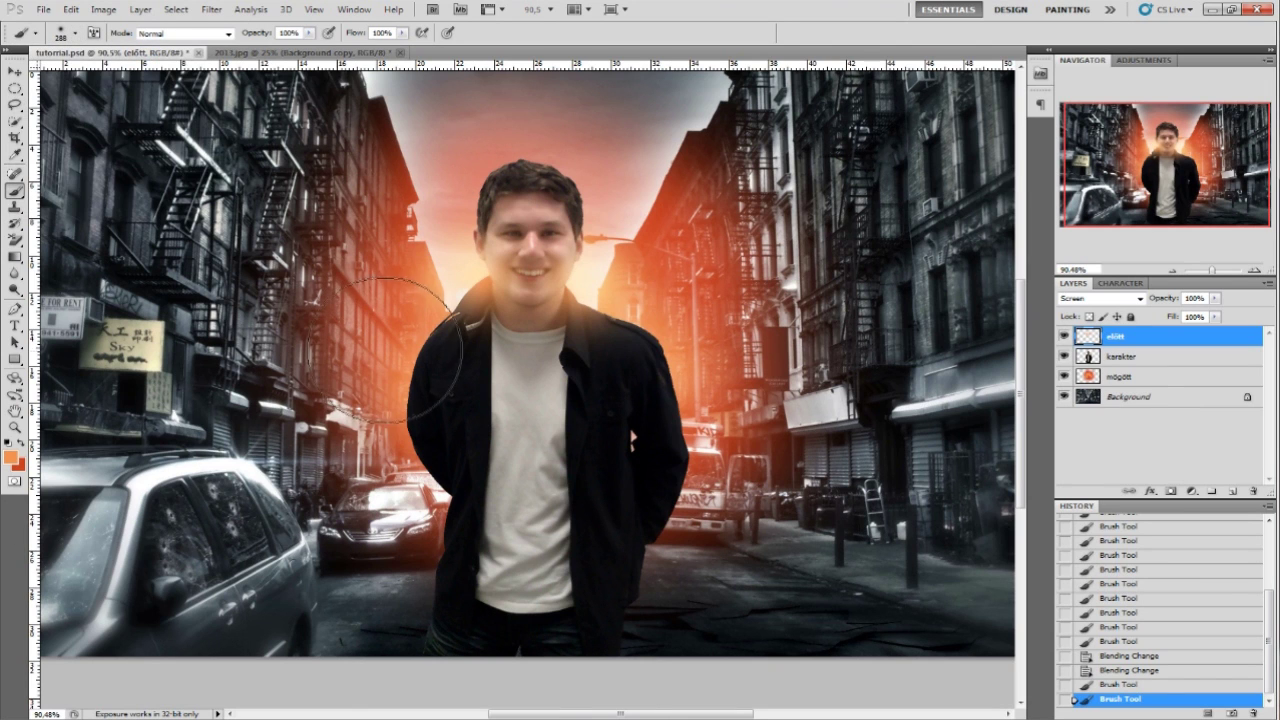
click(390, 356)
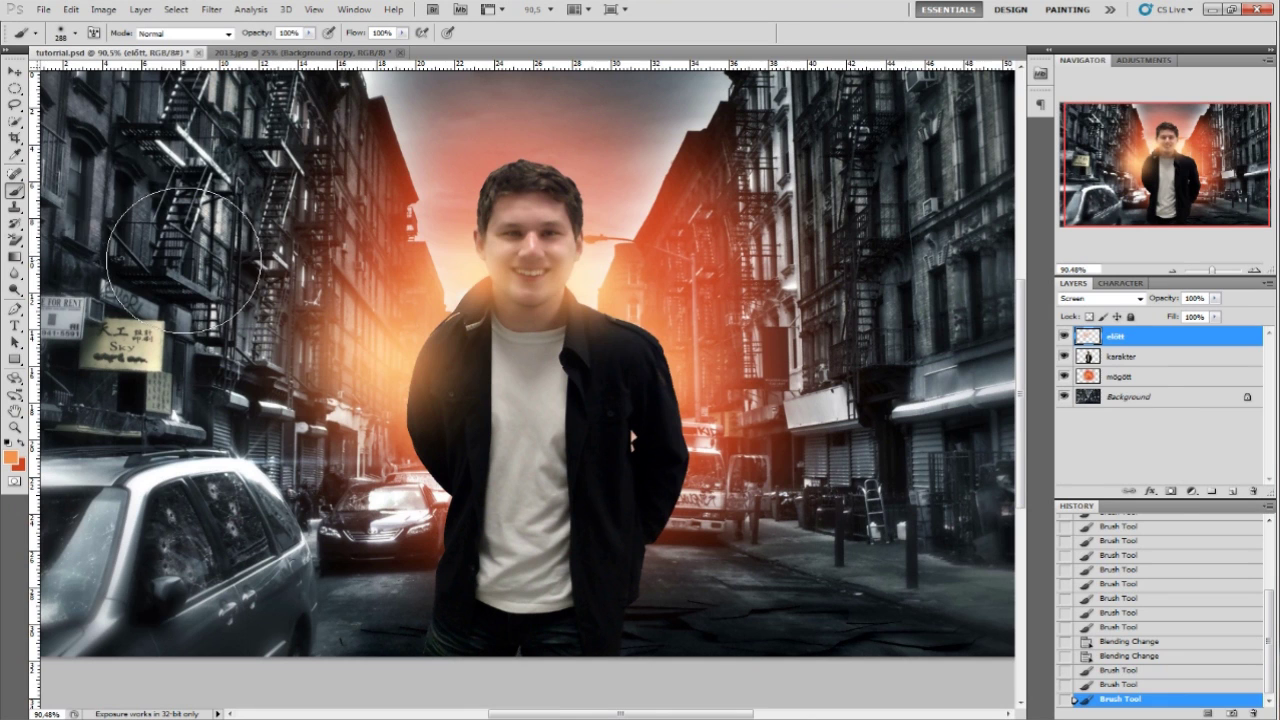
click(703, 384)
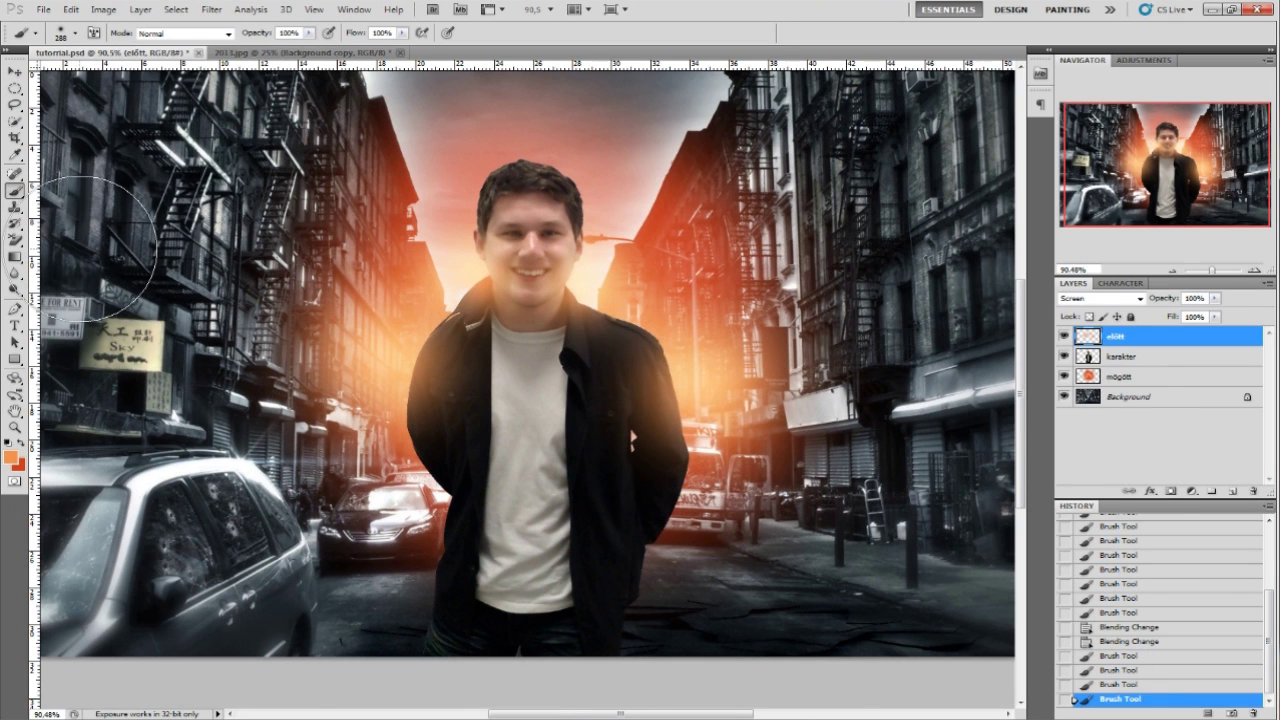
Try a small orange glow over the gap at the man's elbow with a 74 px brush
click(74, 33)
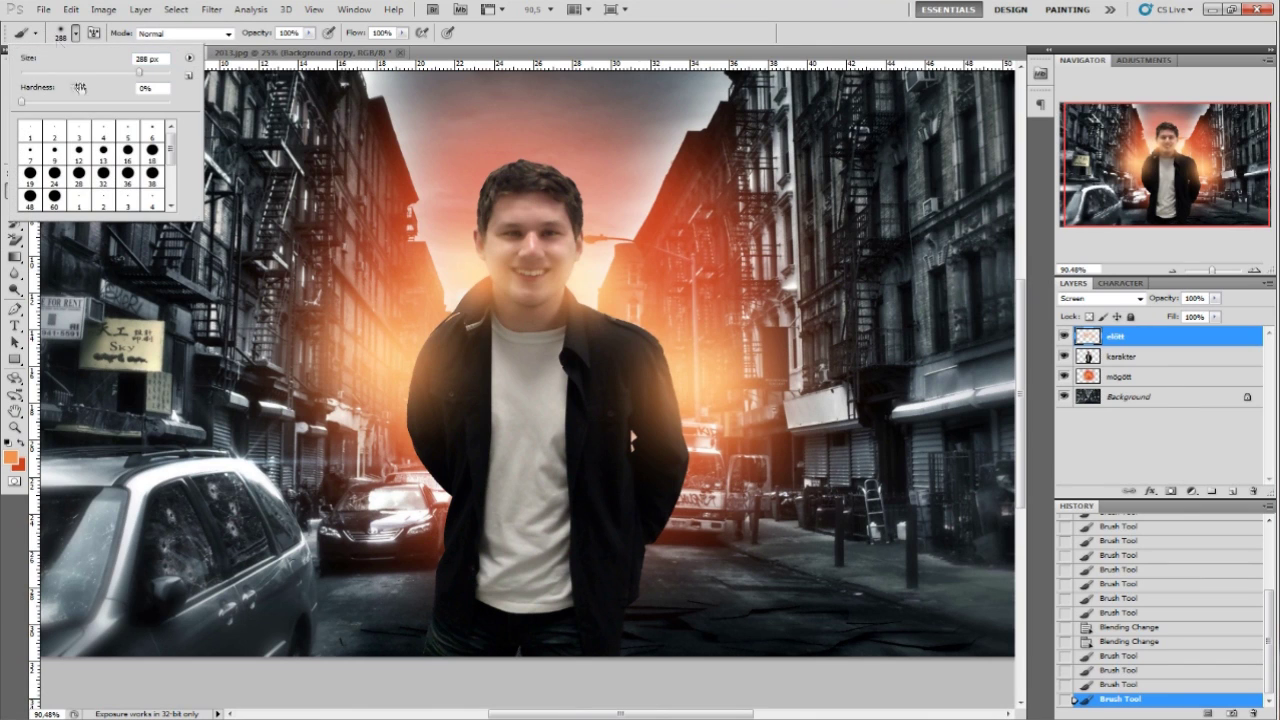
drag(127, 72, 78, 80)
text(24)
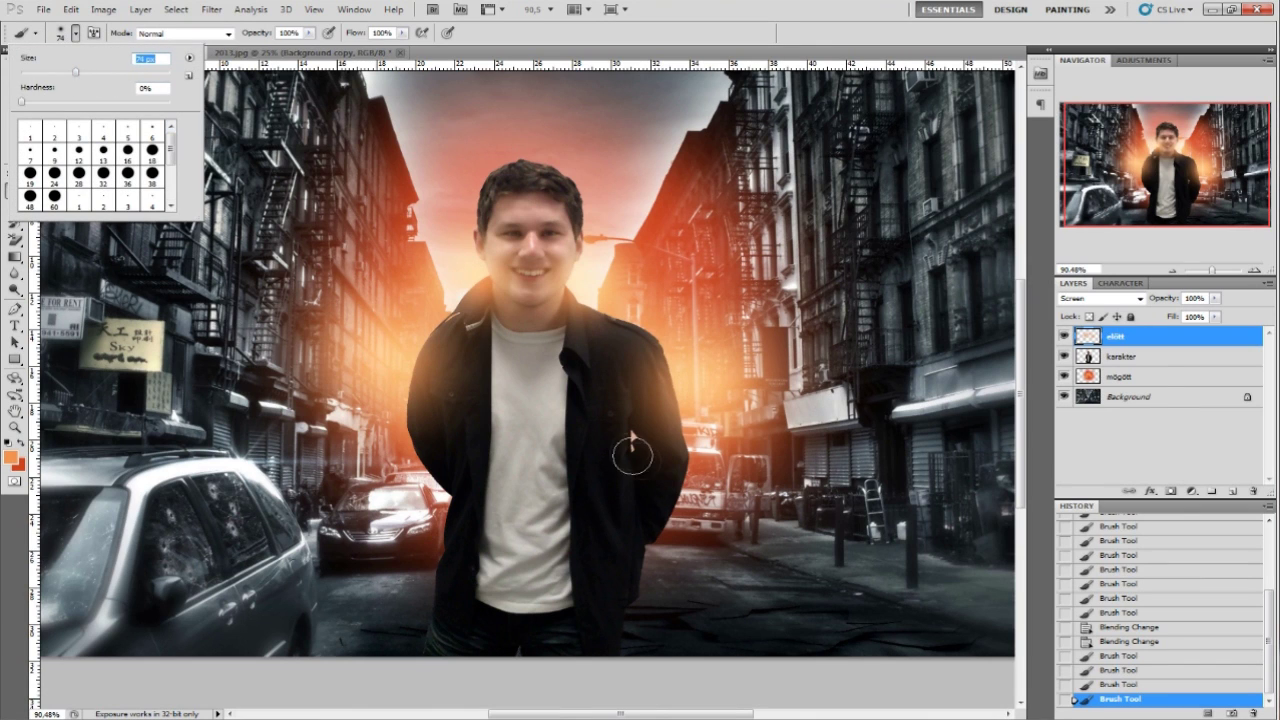
click(632, 440)
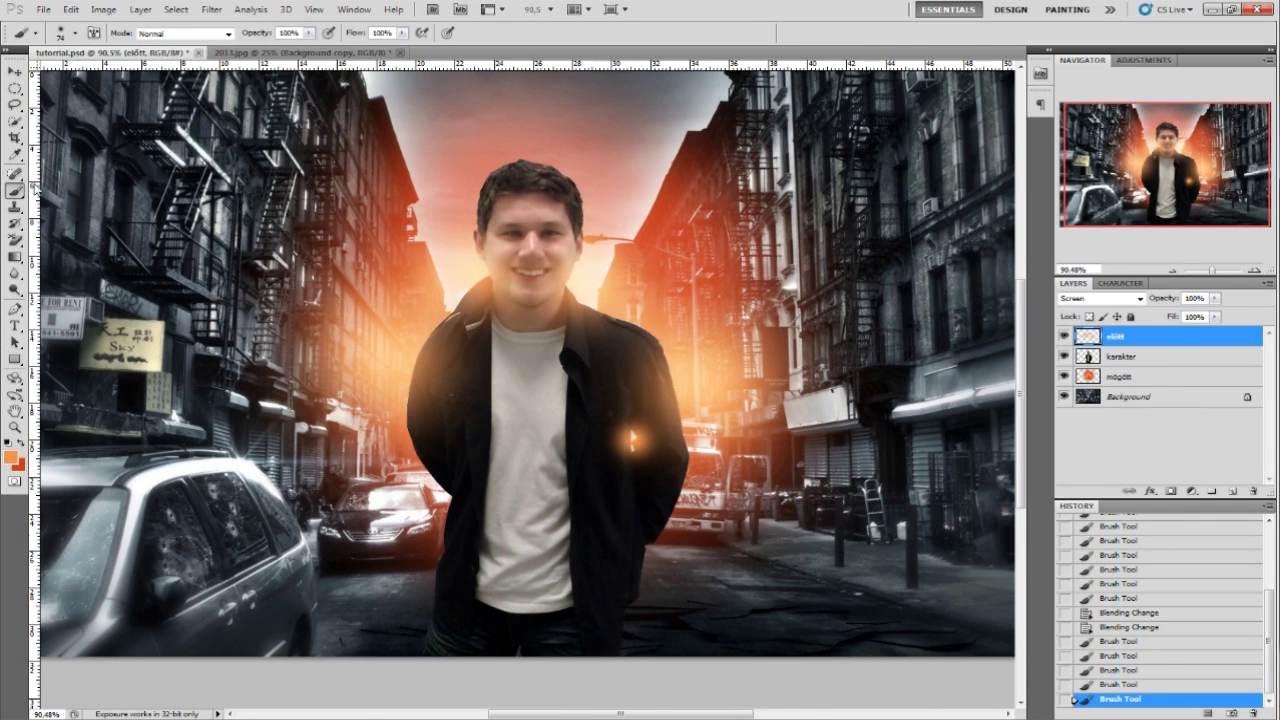
key(ctrl+z)
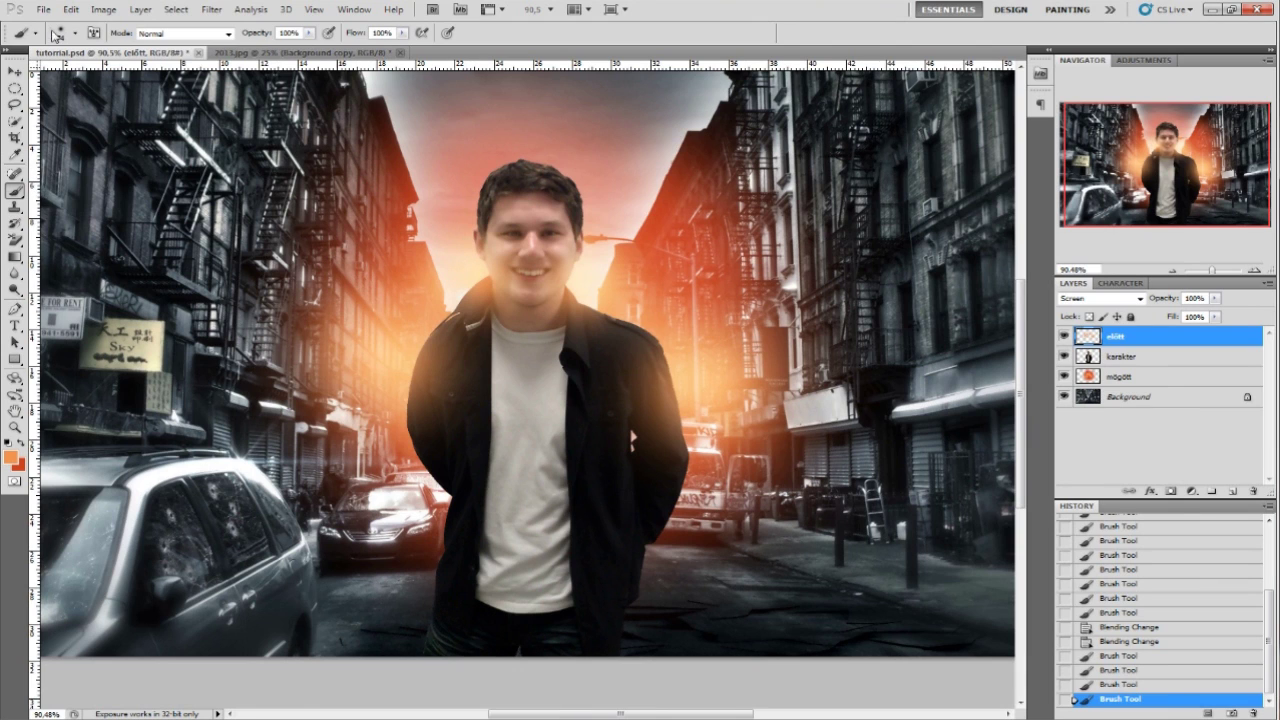
Add soft orange glows beside the man's neck with a 104 px brush and over his shoulders with a 172 px brush
click(60, 34)
drag(90, 79, 97, 74)
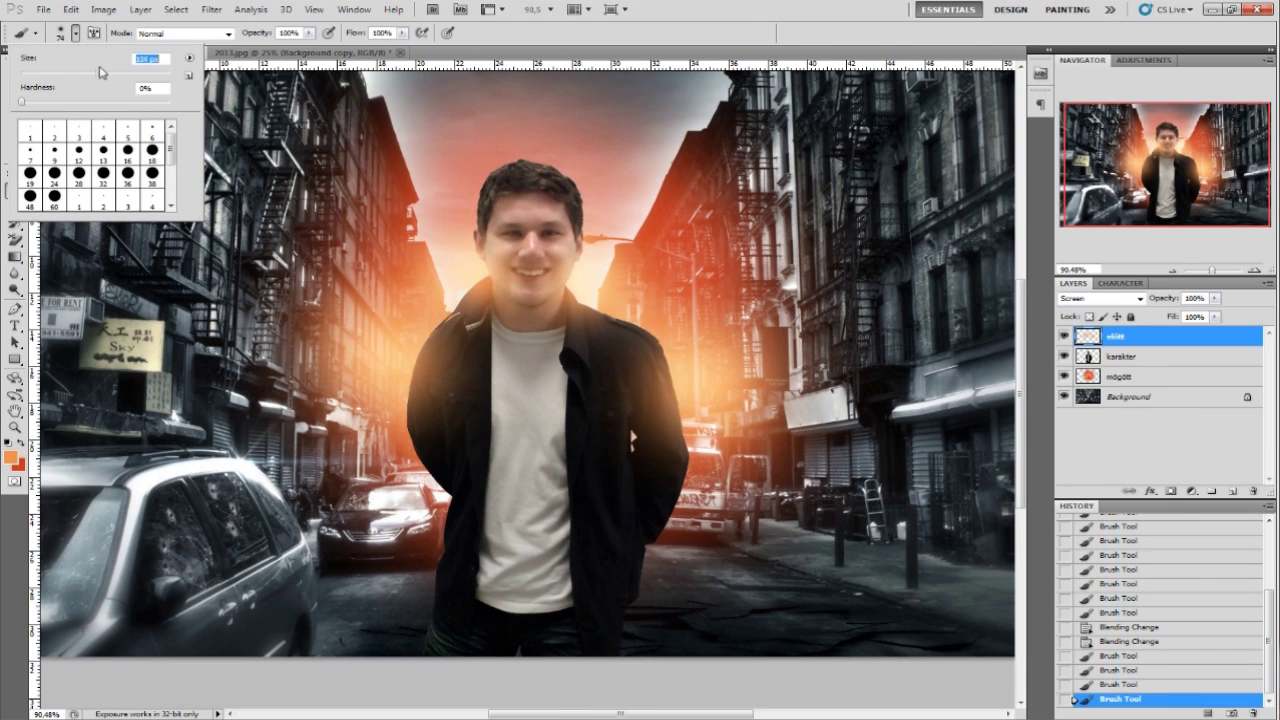
click(478, 277)
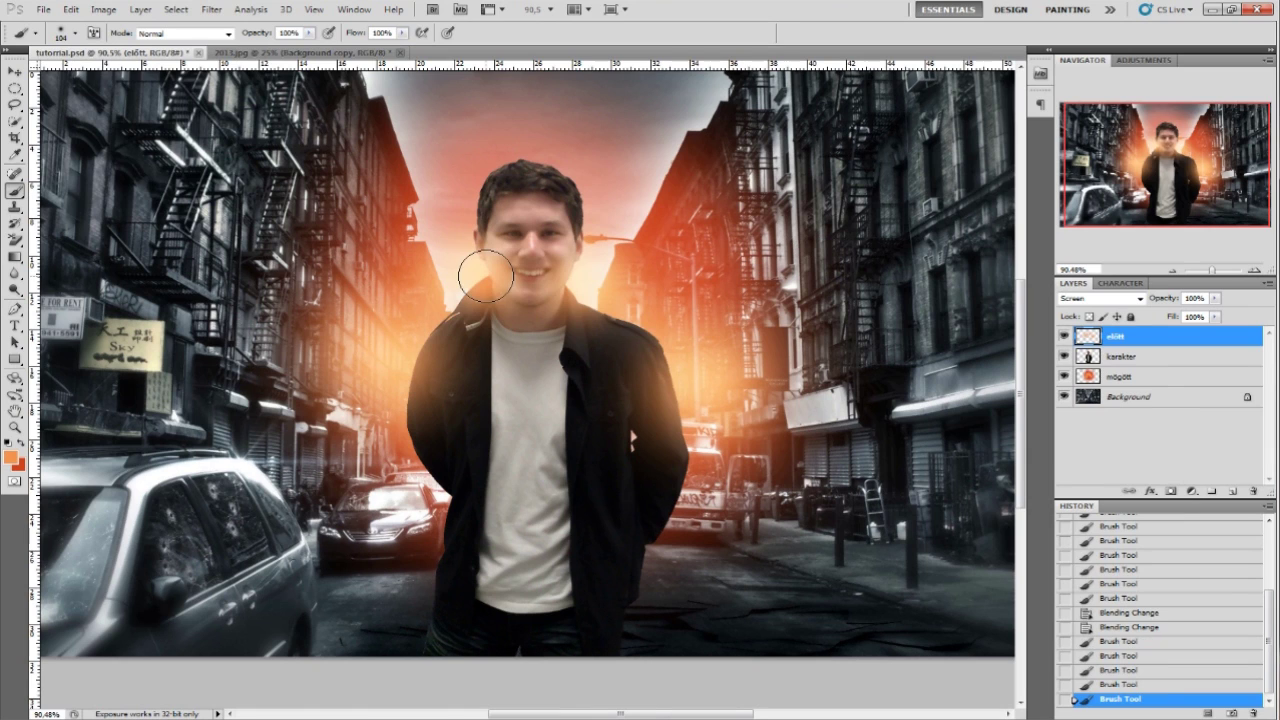
click(586, 277)
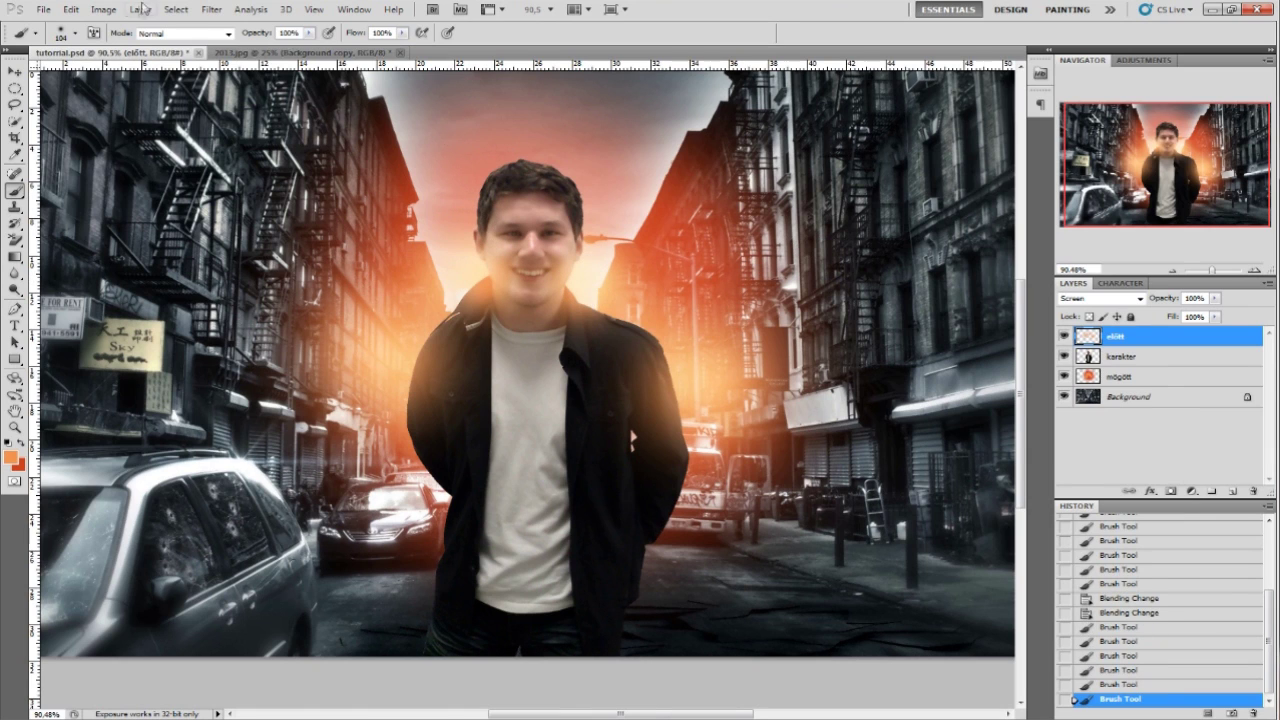
click(665, 320)
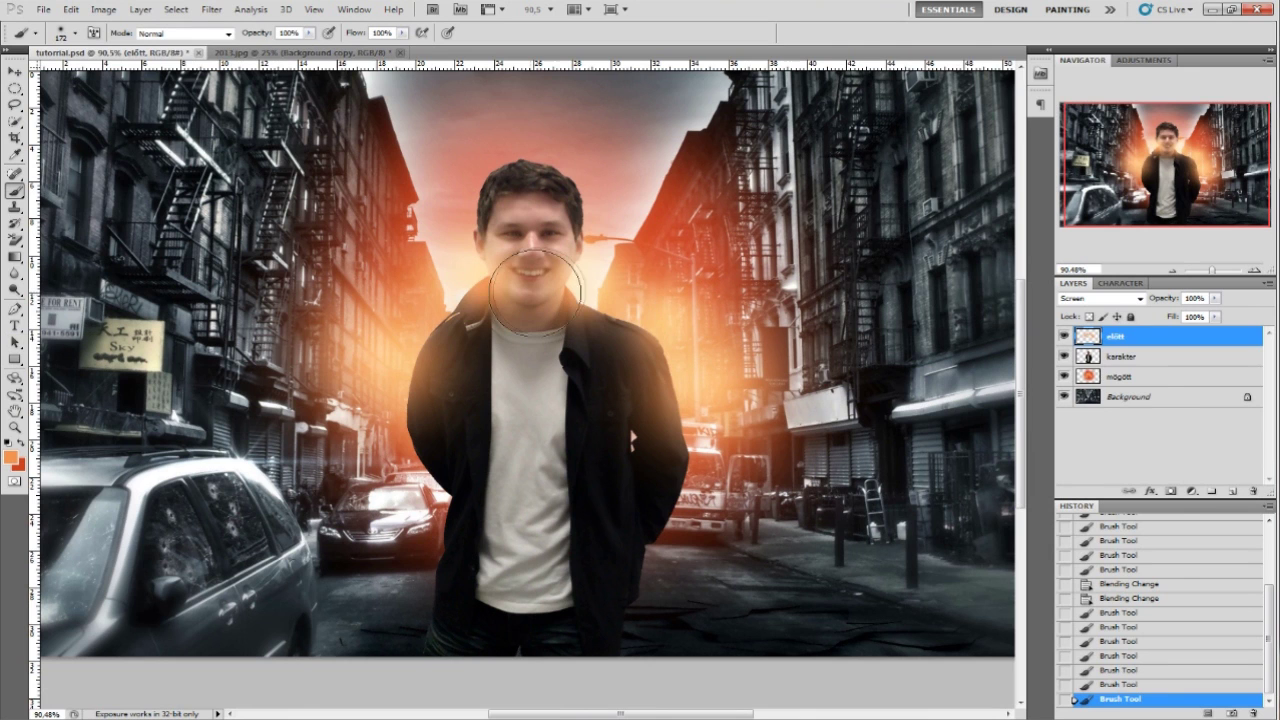
click(615, 288)
click(437, 310)
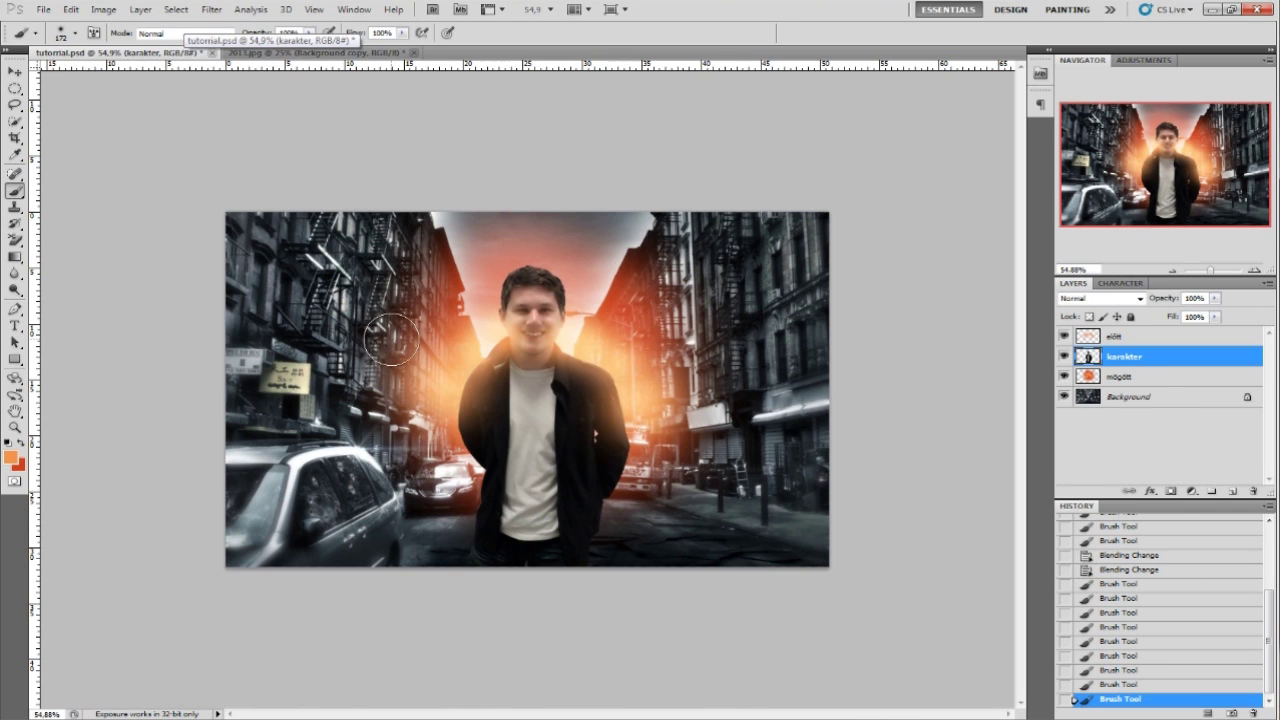
Apply a Levels adjustment to the karakter layer with input levels 19, 1.00 and 212
click(74, 11)
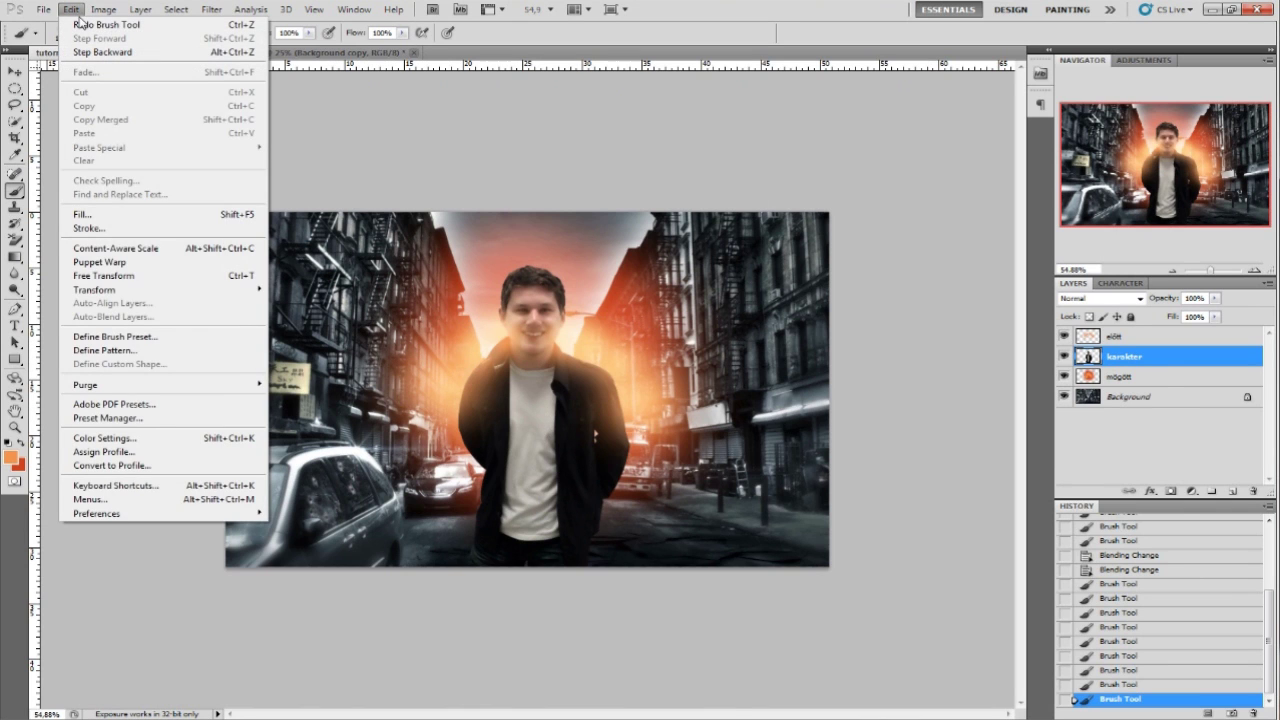
mouse_move(104, 10)
mouse_move(122, 46)
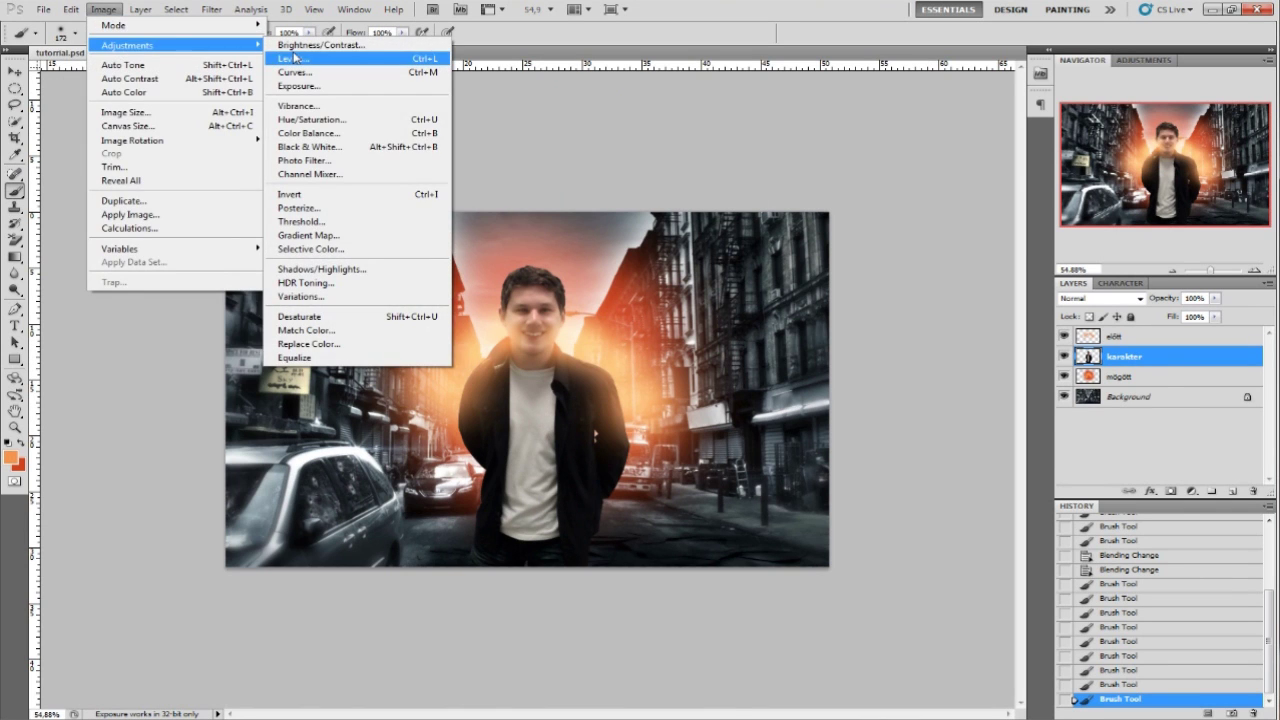
click(294, 59)
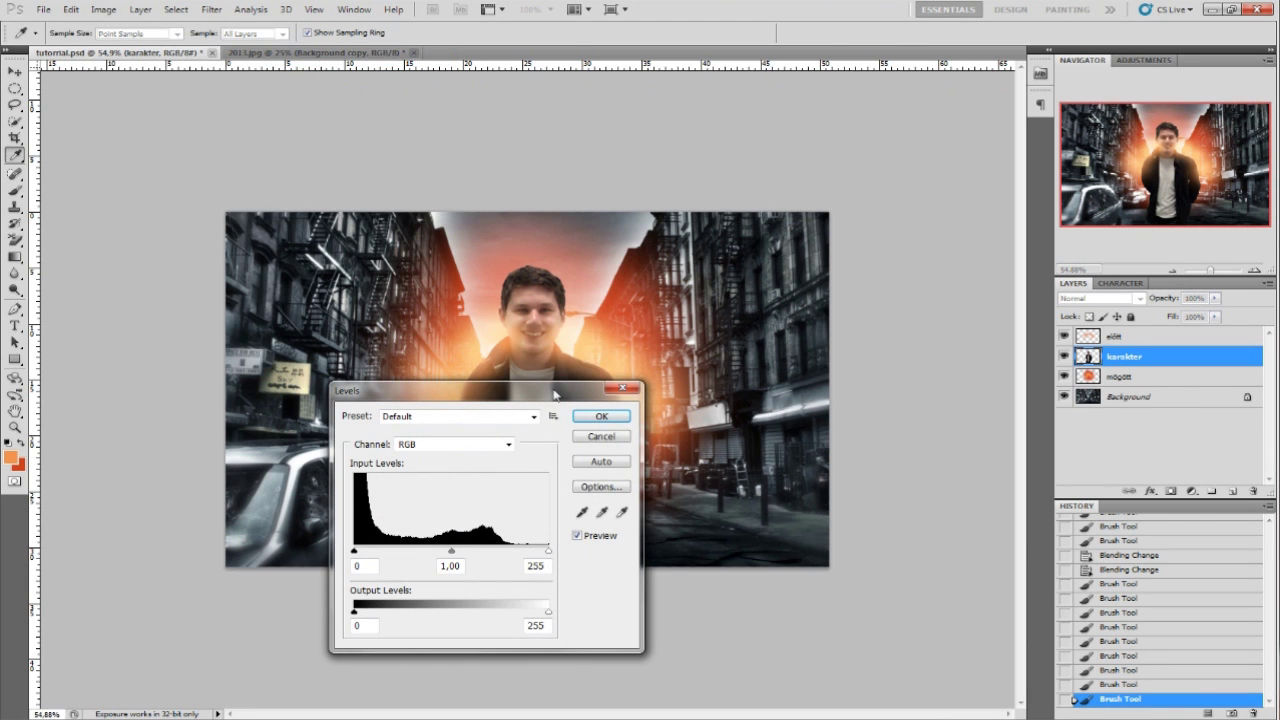
drag(552, 393, 955, 261)
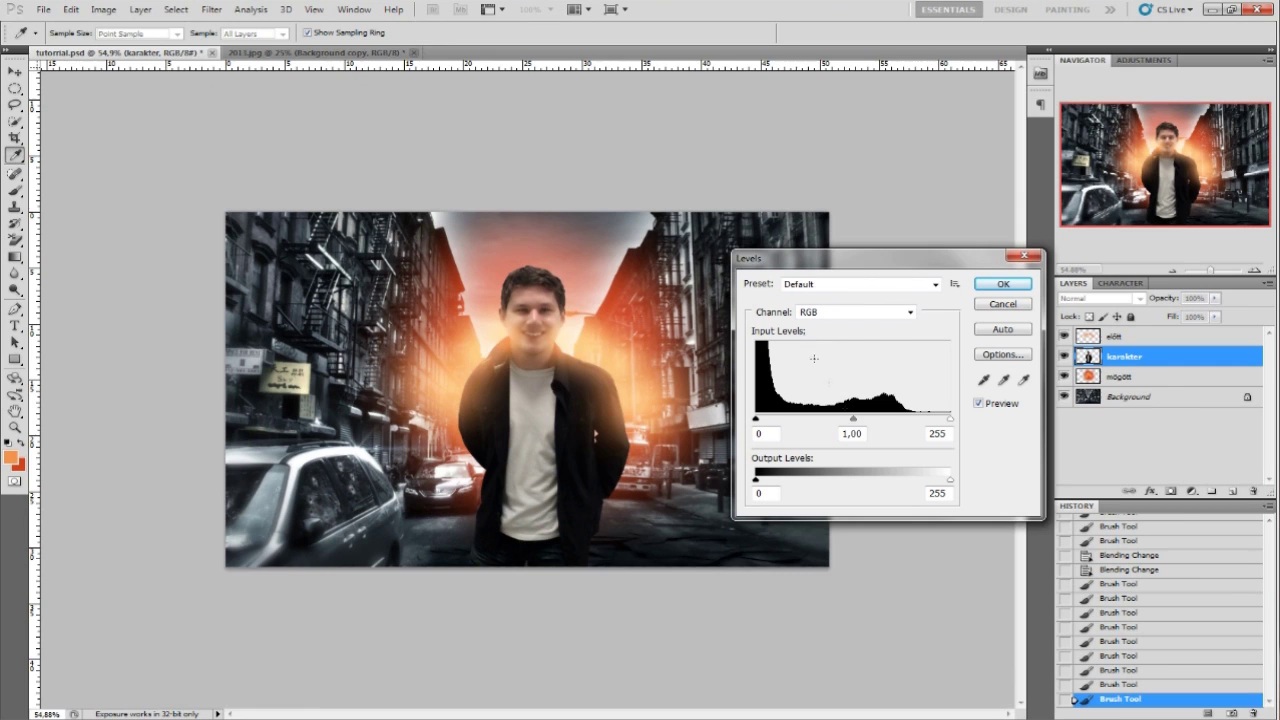
mouse_move(853, 421)
mouse_down()
mouse_move(828, 420)
mouse_move(843, 420)
mouse_up()
key(alt+a)
key(Tab)
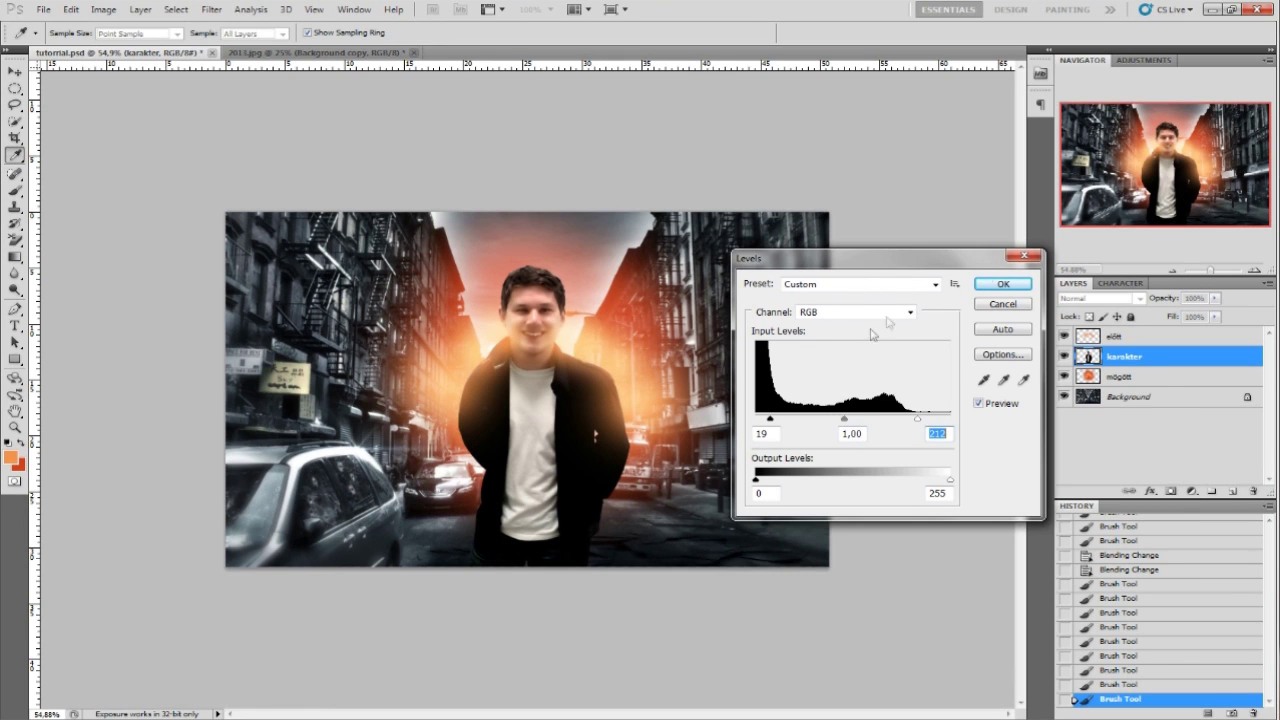
click(990, 287)
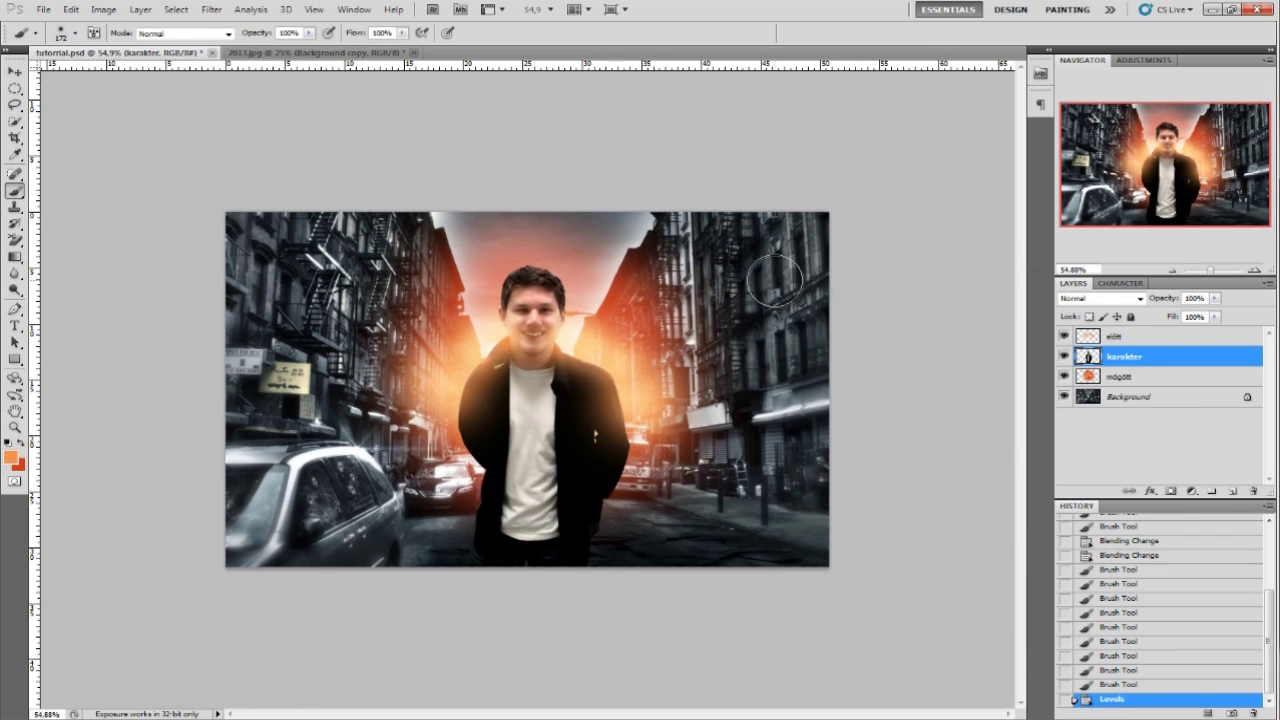
Apply a Curves adjustment to the karakter layer and compare the image with its state before the Levels and Curves adjustments
drag(1211, 273, 1215, 273)
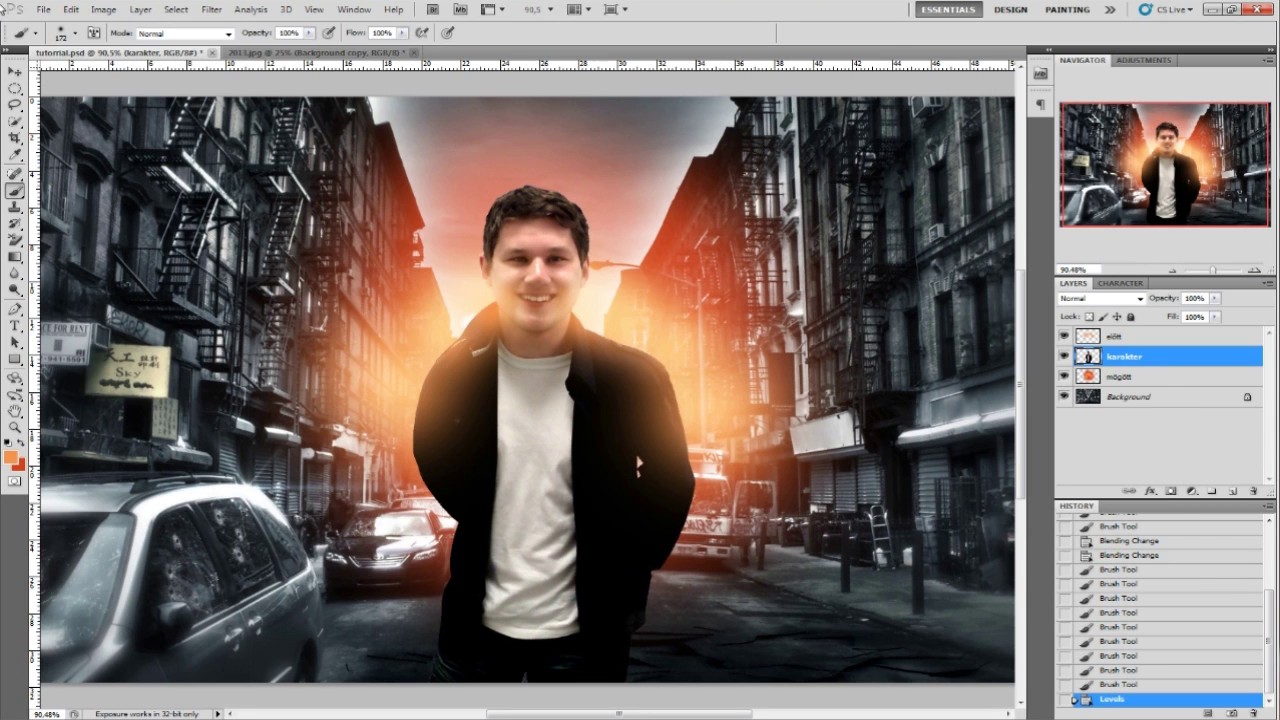
click(104, 9)
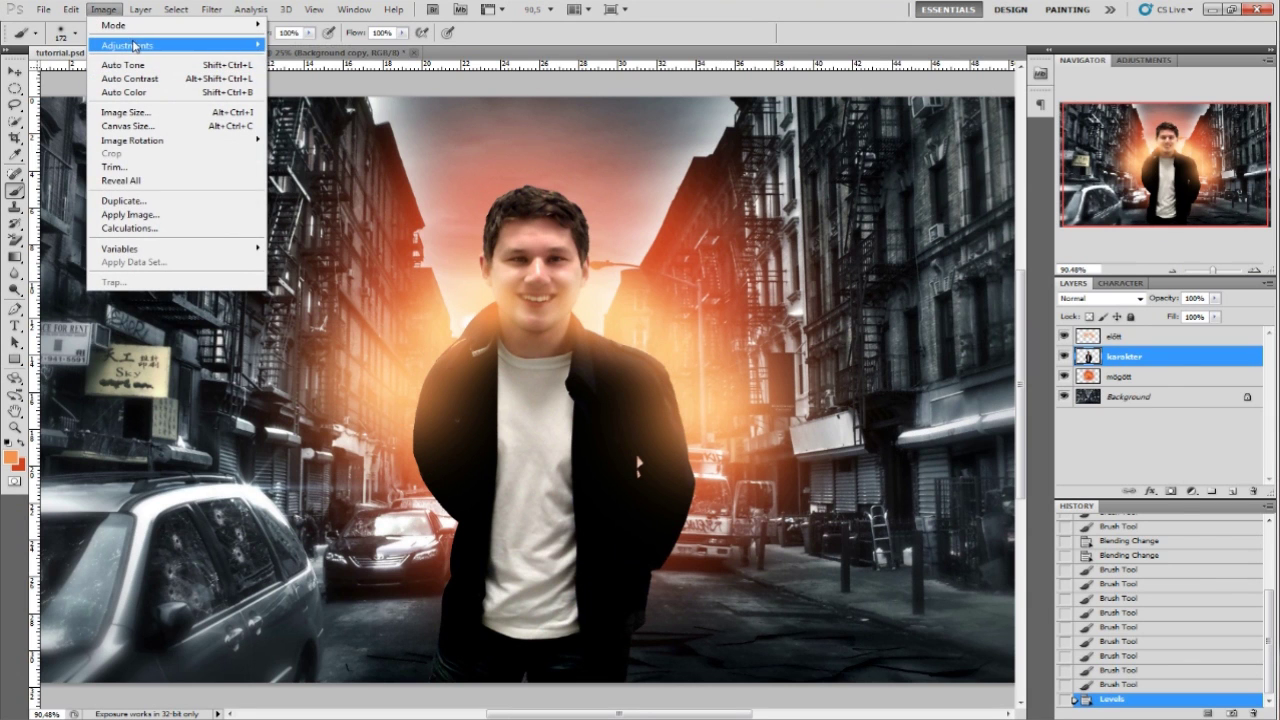
mouse_move(137, 47)
click(310, 74)
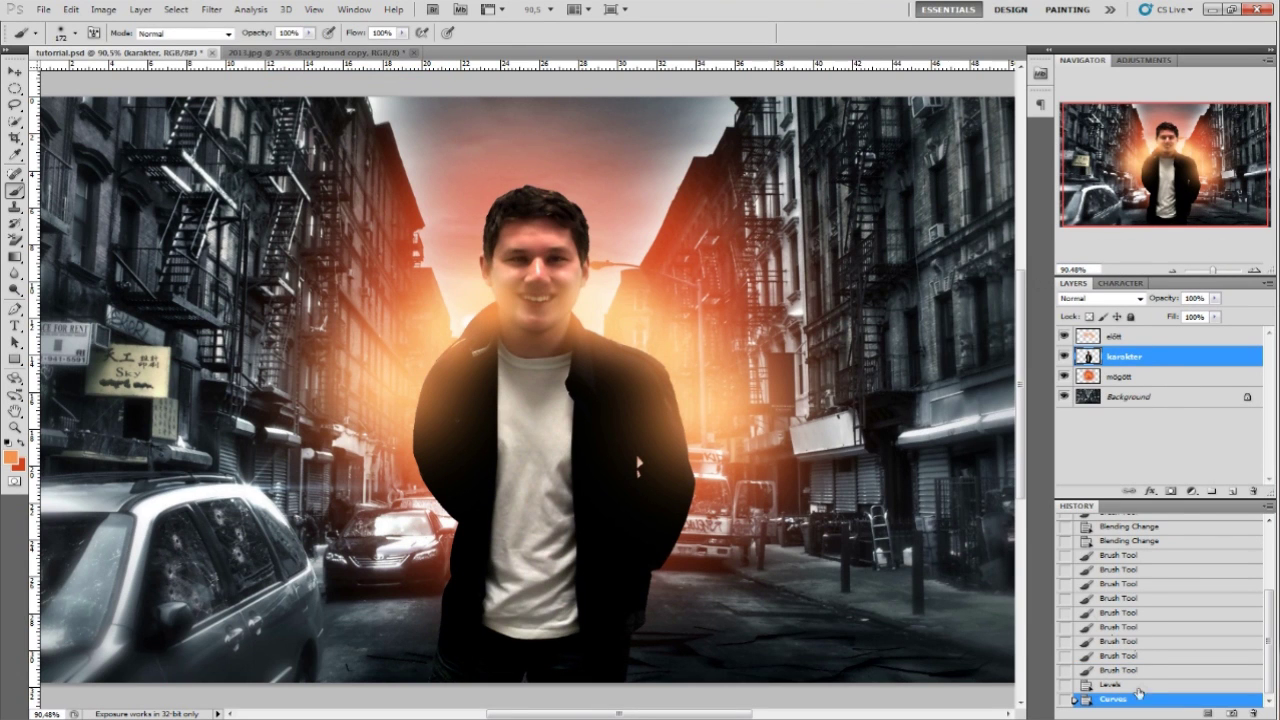
click(1128, 676)
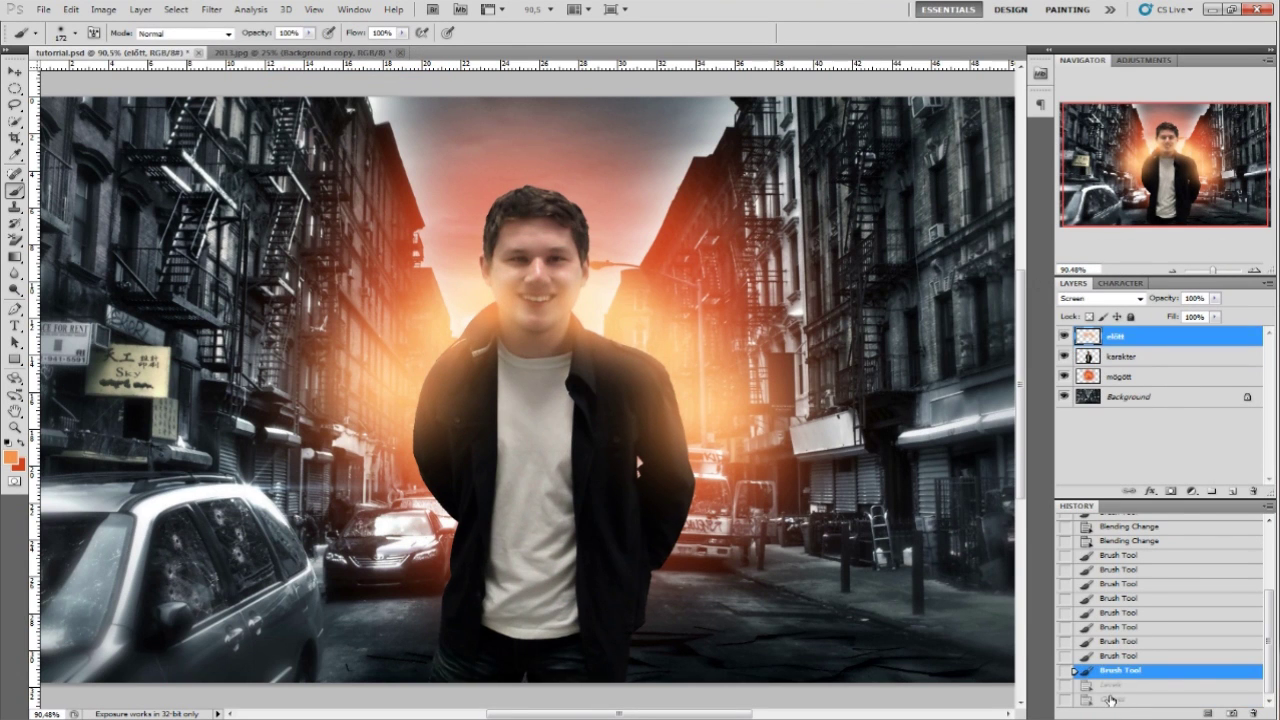
click(1111, 699)
drag(1208, 272, 1209, 272)
click(1116, 686)
click(1117, 672)
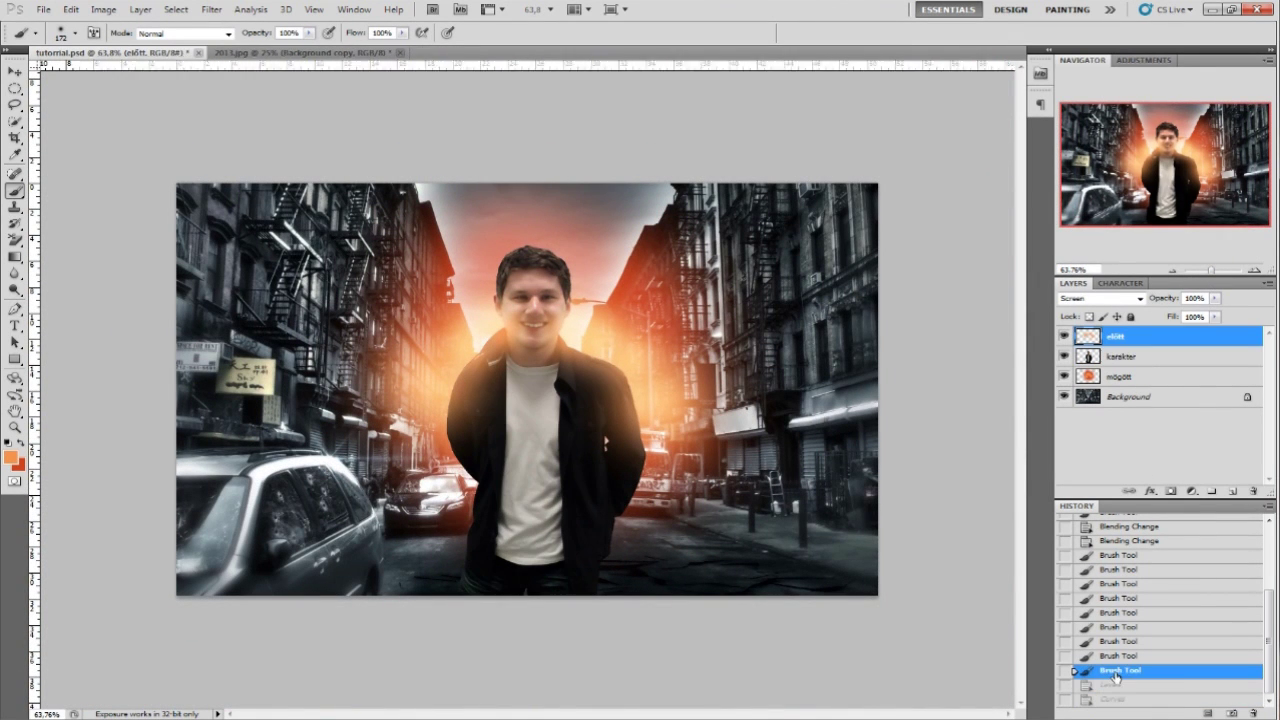
click(1113, 700)
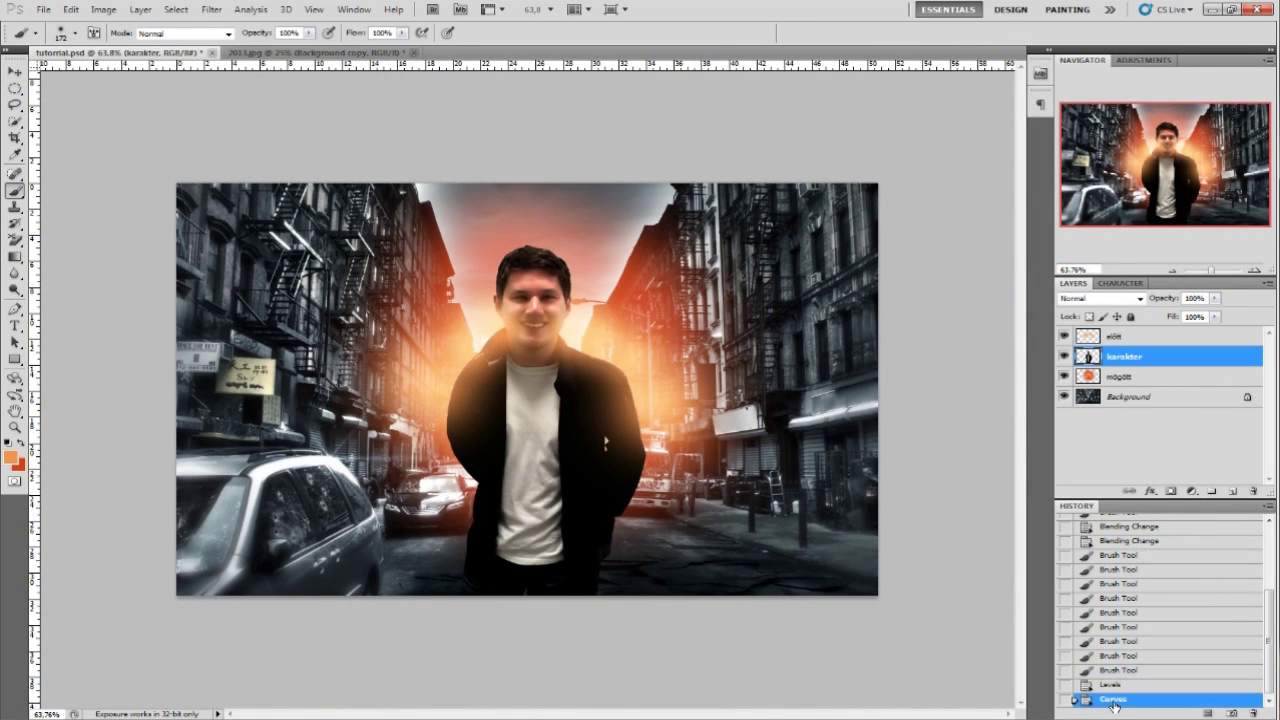
Merge the mögött, karakter and előtt layers one after another down into the Background layer
key(alt+bracketleft)
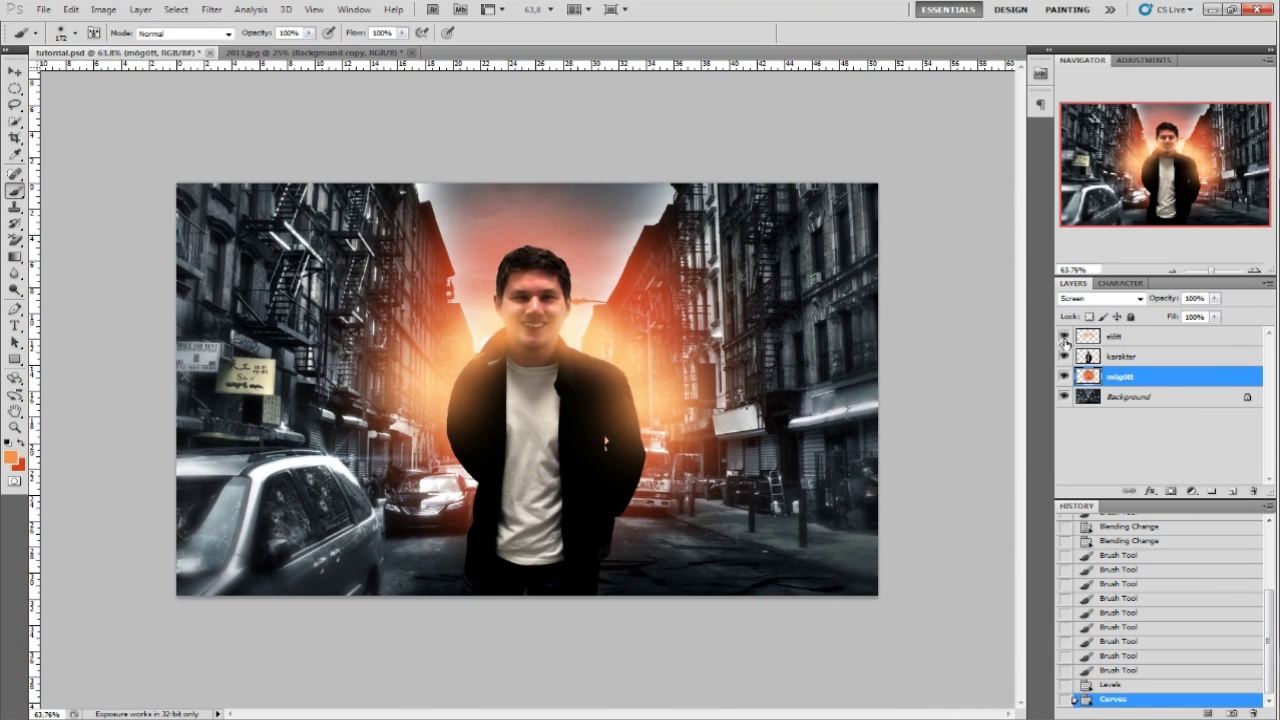
key(alt+bracketleft)
key(alt+bracketright)
key(ctrl+e)
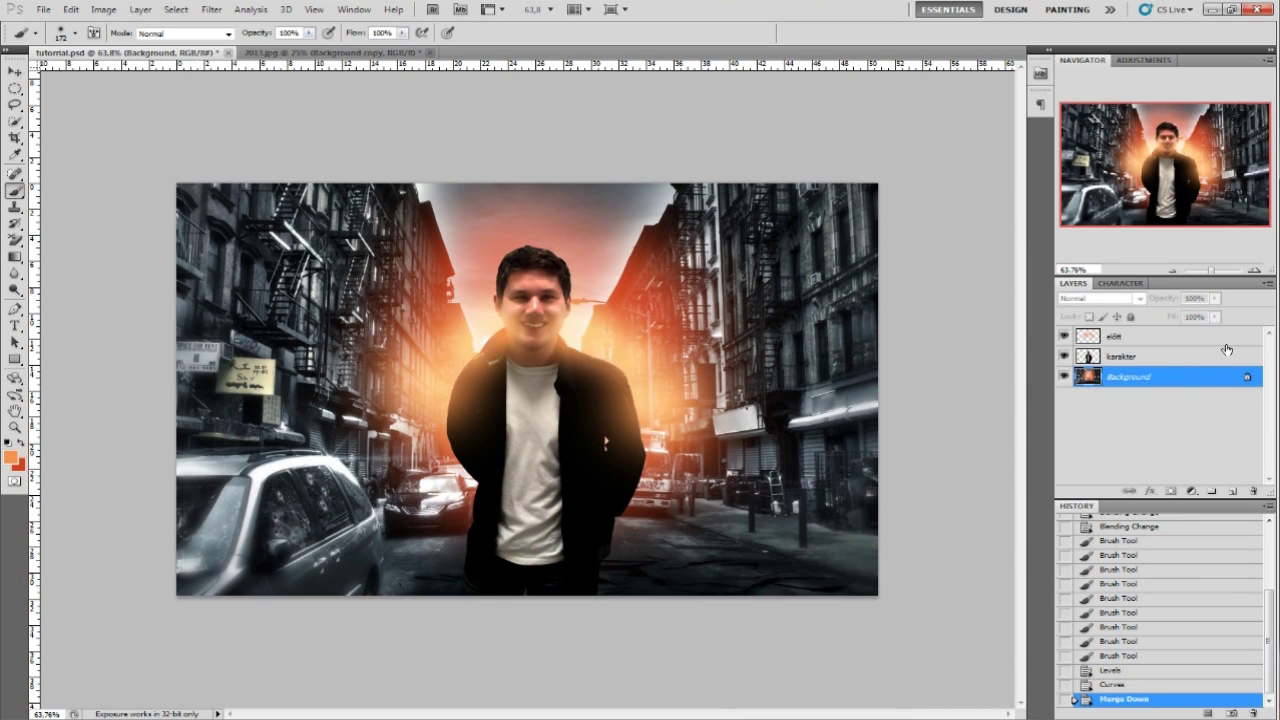
click(1150, 358)
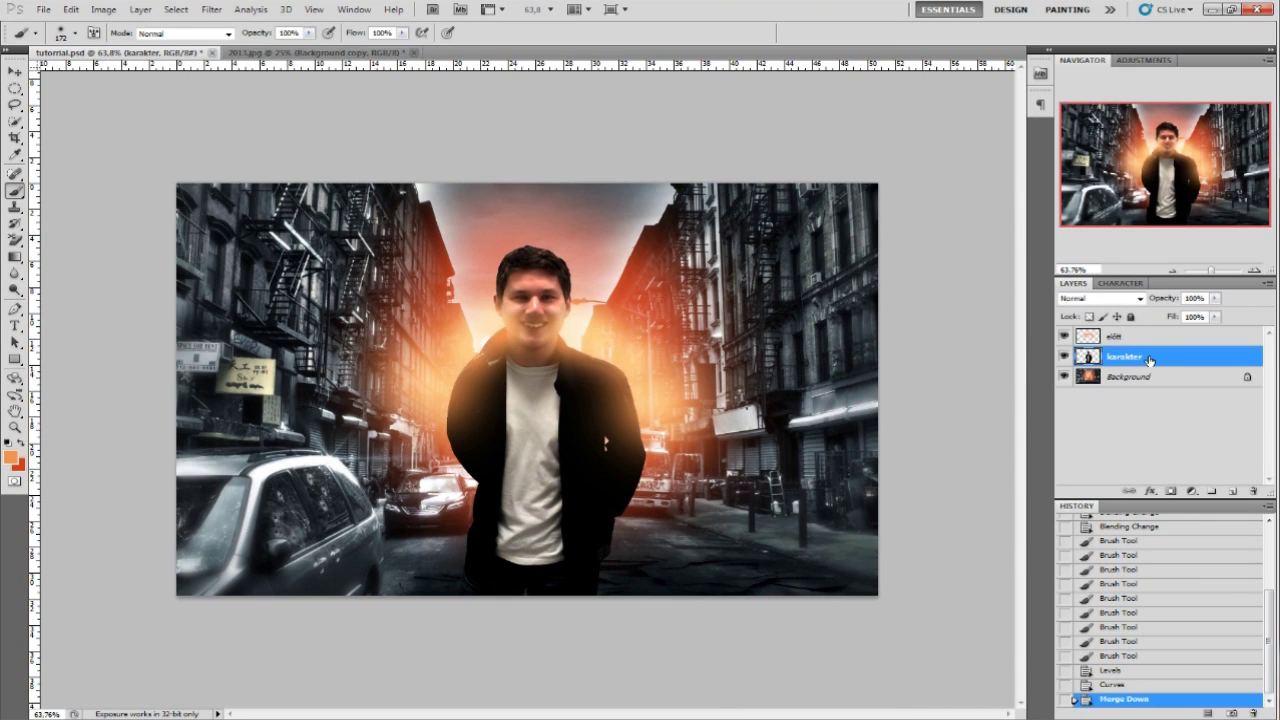
key(ctrl+e)
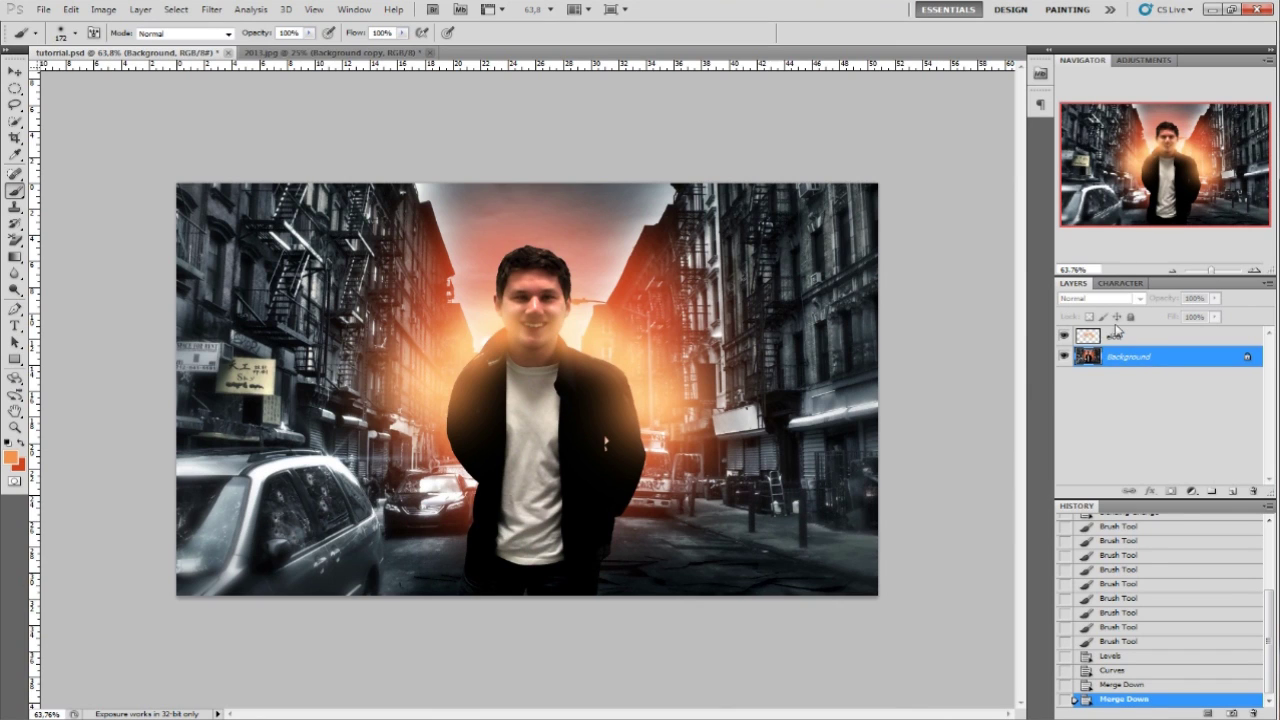
click(1115, 335)
key(ctrl+e)
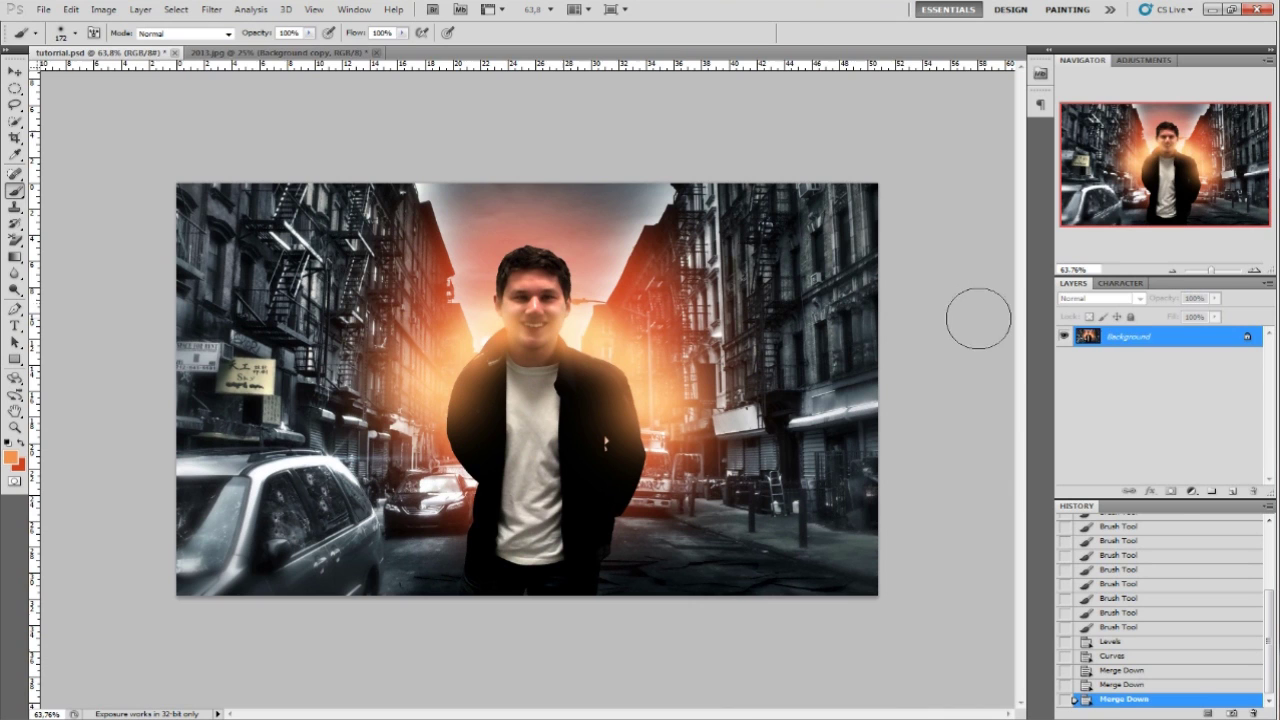
Render a Lens Flare of type Movie Prime on the merged image, centred just beside the man's jaw above his shoulder
click(211, 10)
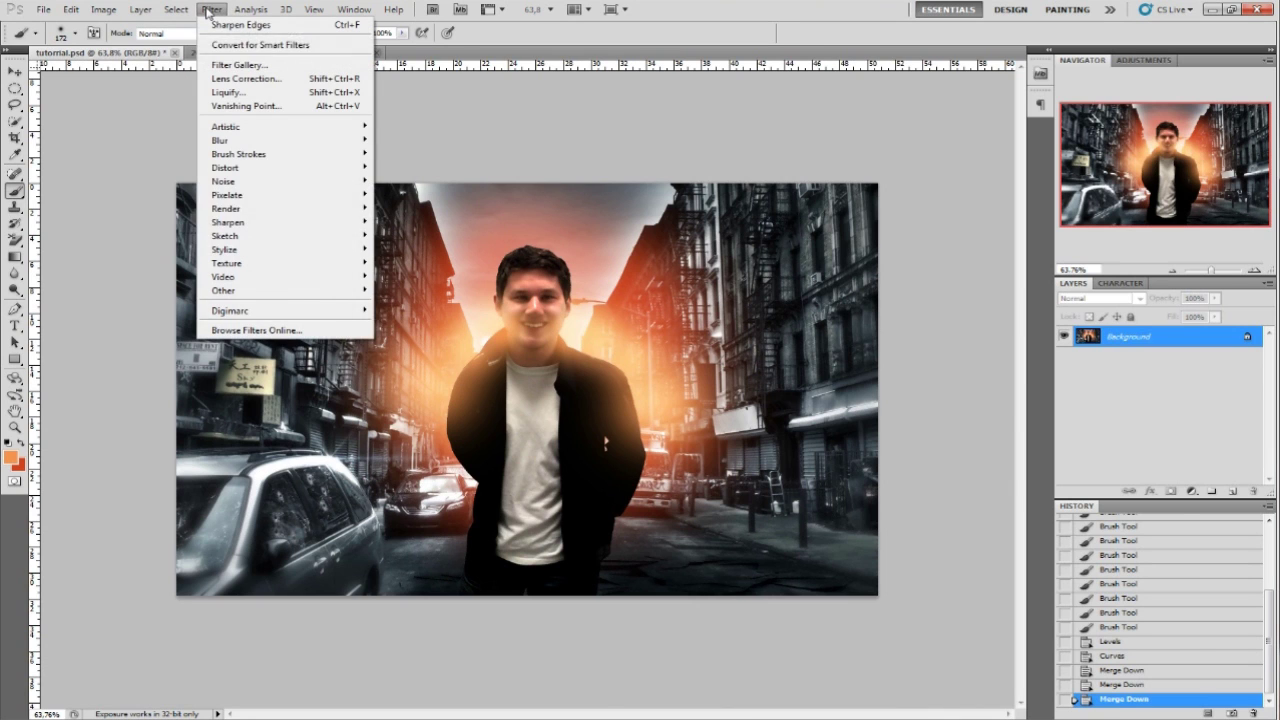
mouse_move(276, 235)
mouse_move(274, 208)
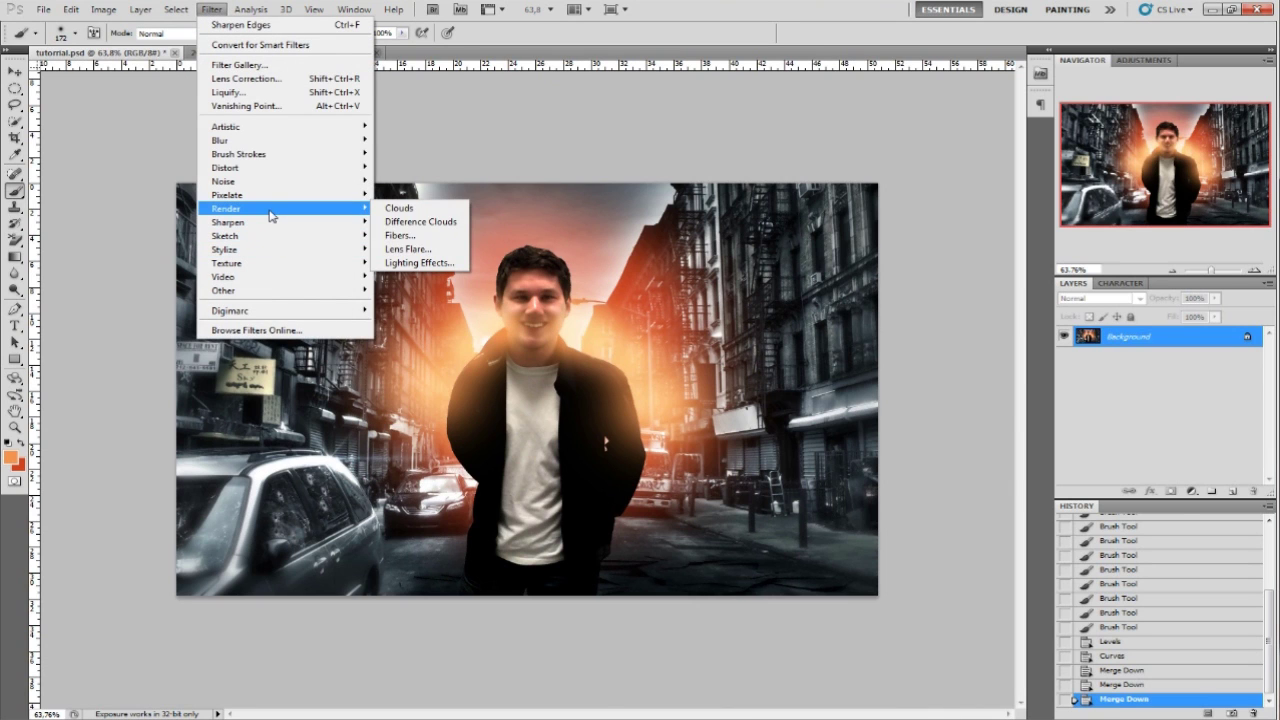
click(417, 250)
mouse_move(762, 398)
mouse_down()
mouse_move(776, 396)
mouse_move(766, 402)
mouse_up()
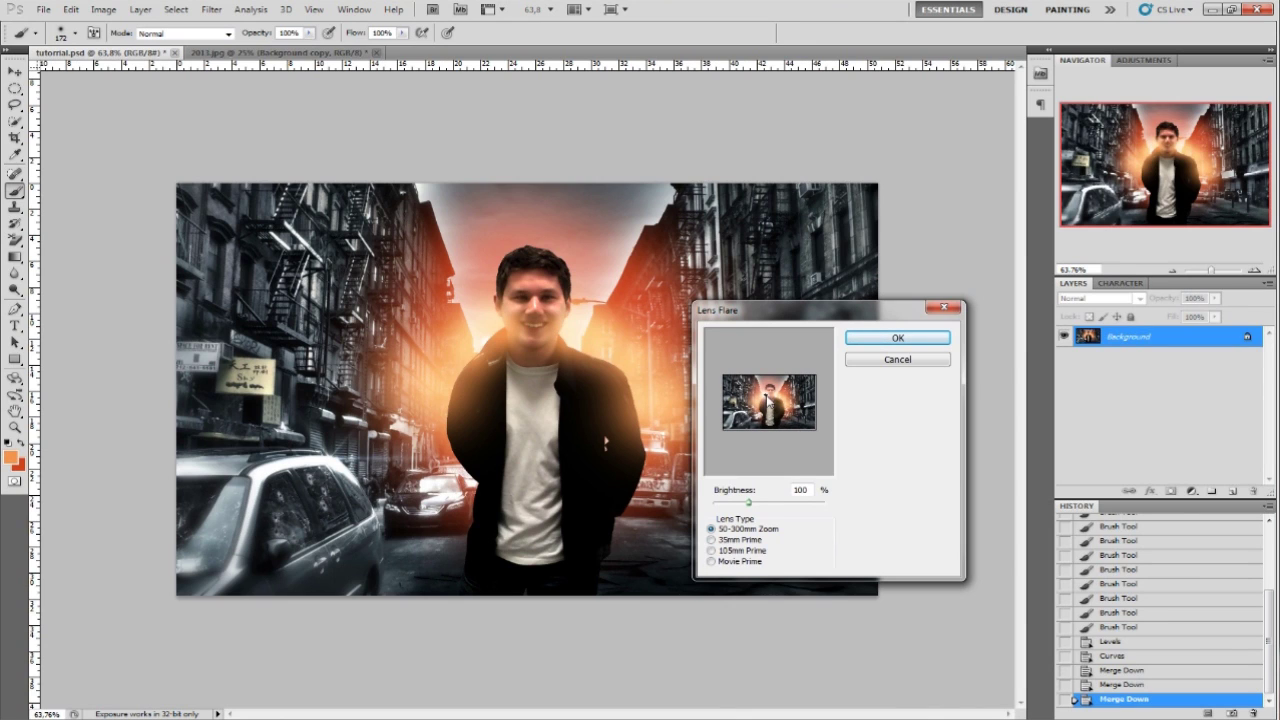
click(711, 540)
drag(731, 306, 594, 262)
click(574, 508)
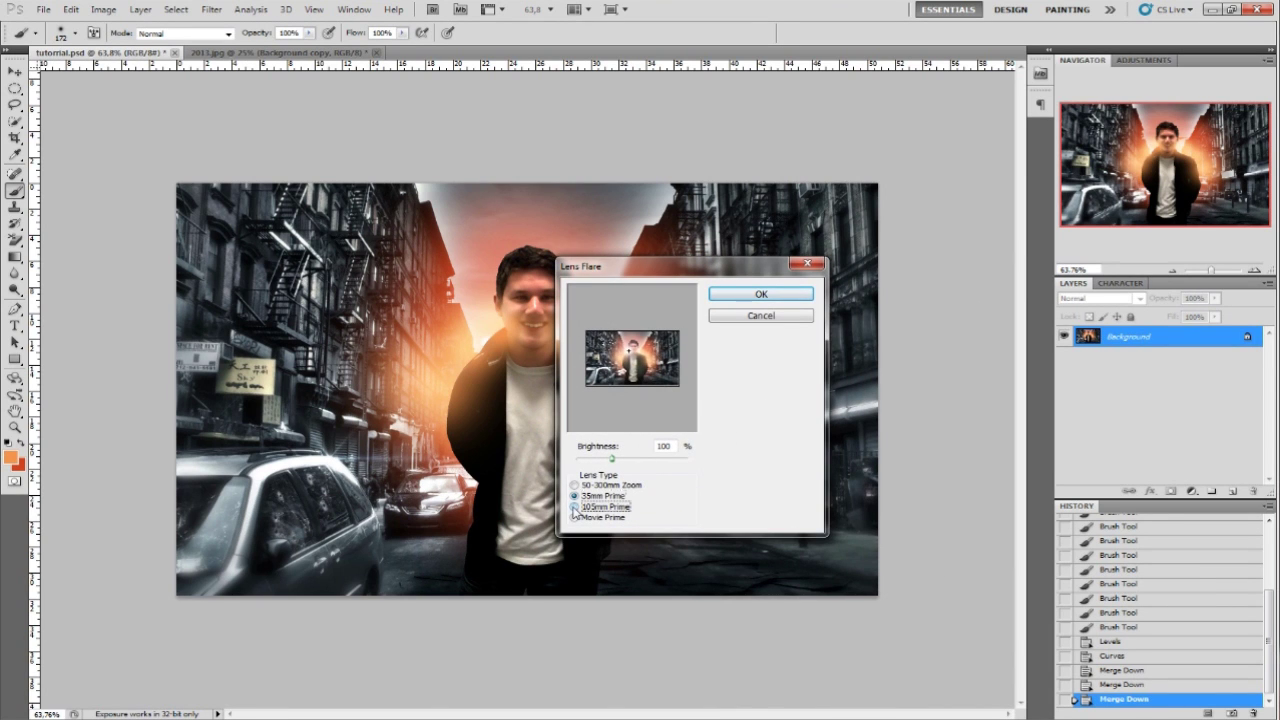
click(574, 518)
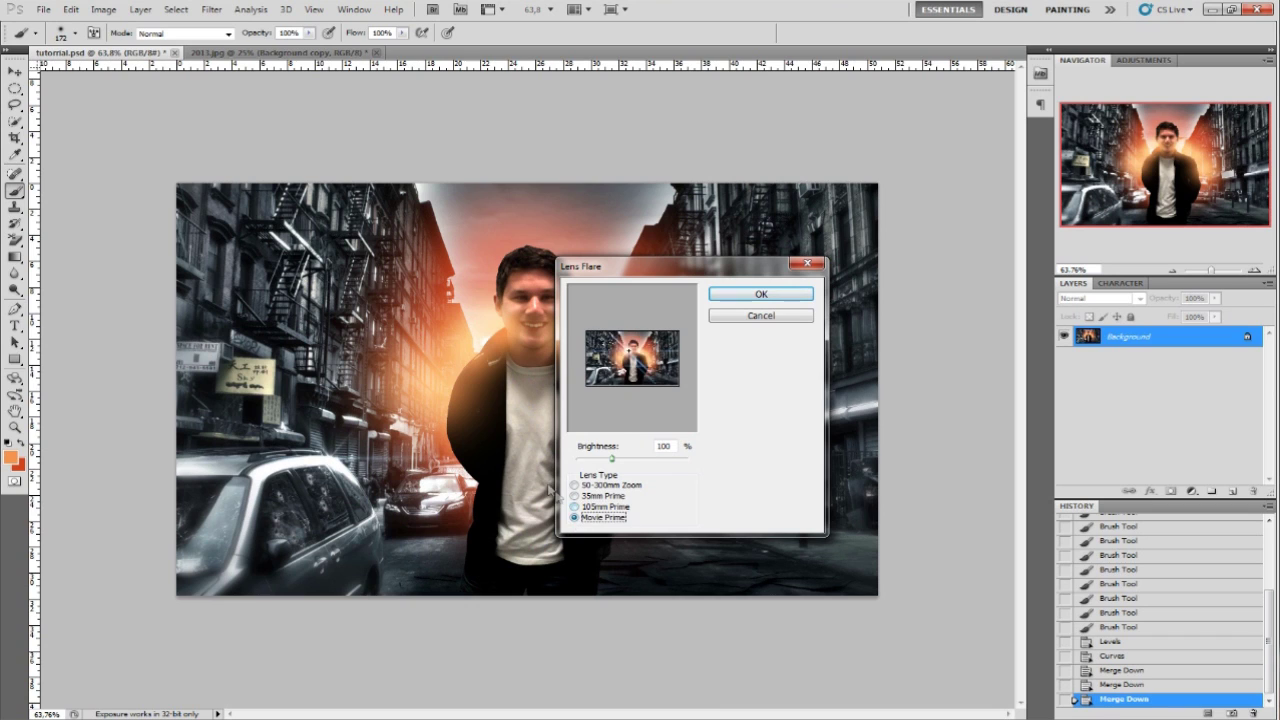
click(633, 354)
mouse_move(612, 464)
mouse_down()
mouse_move(712, 461)
mouse_move(521, 461)
mouse_move(625, 455)
mouse_up()
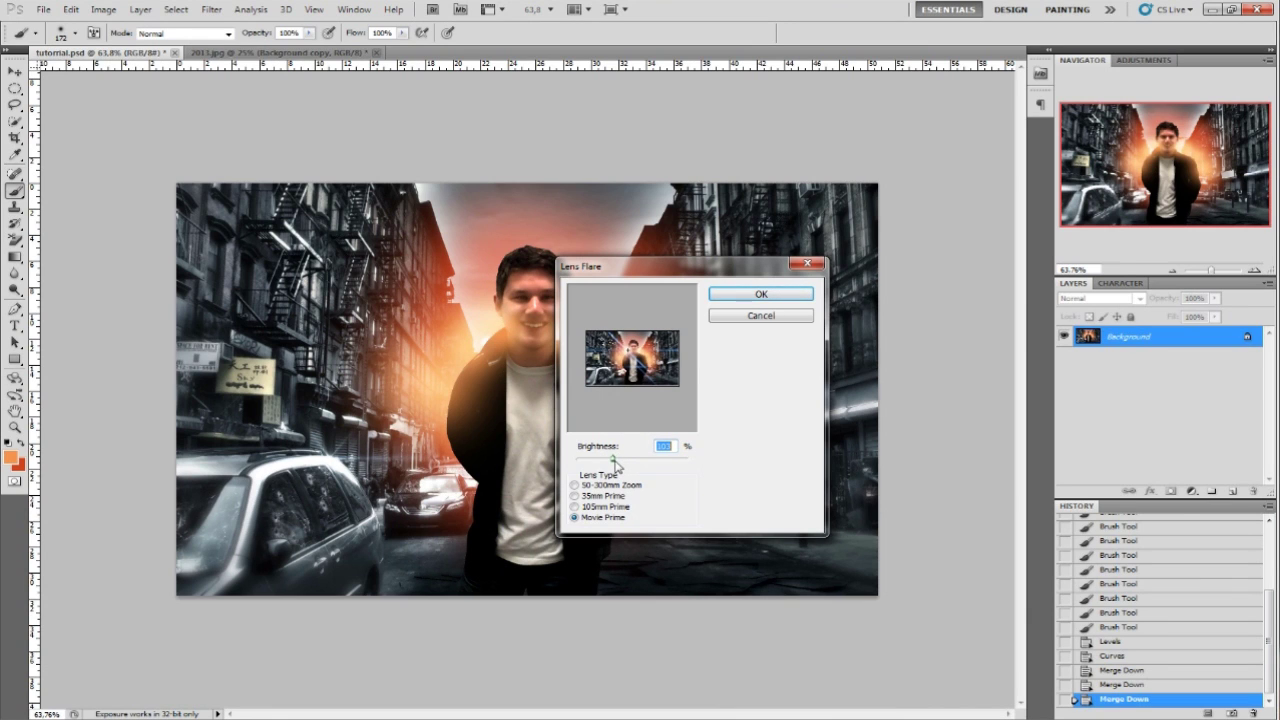
click(730, 298)
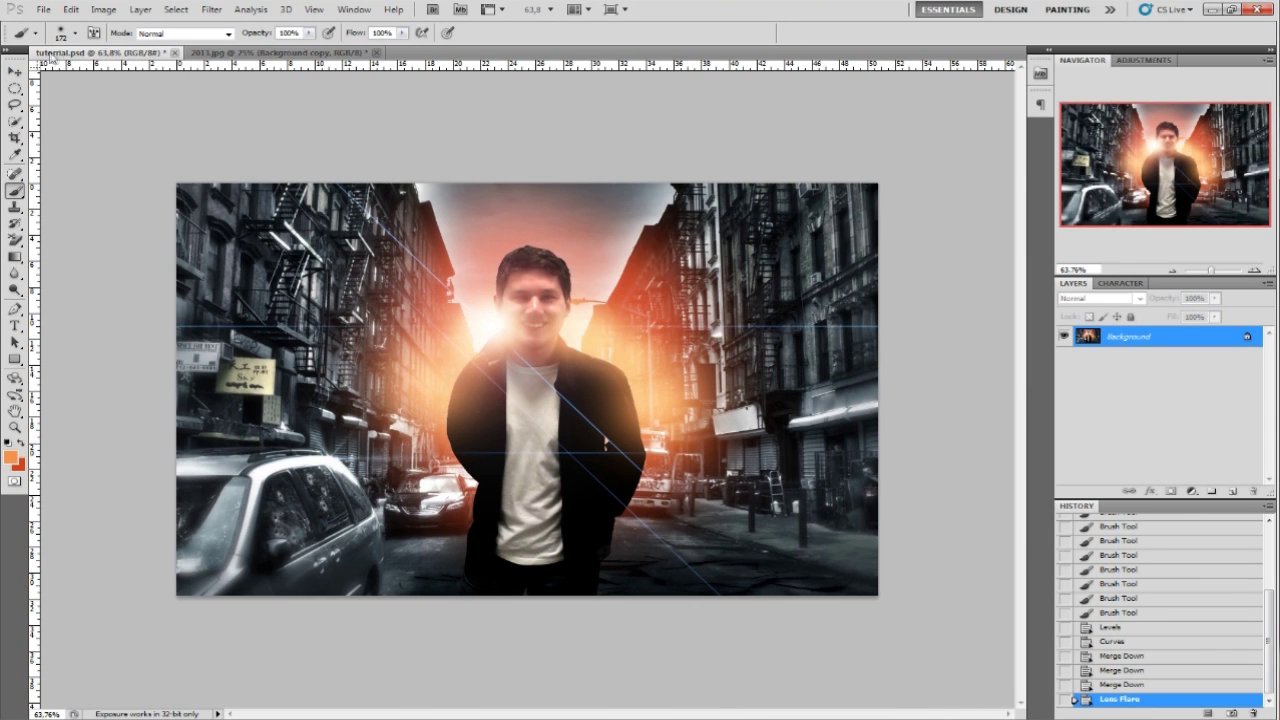
Try a Smart Sharpen on the image with an amount of 124% and a radius of 38.9 px
click(208, 10)
mouse_move(254, 170)
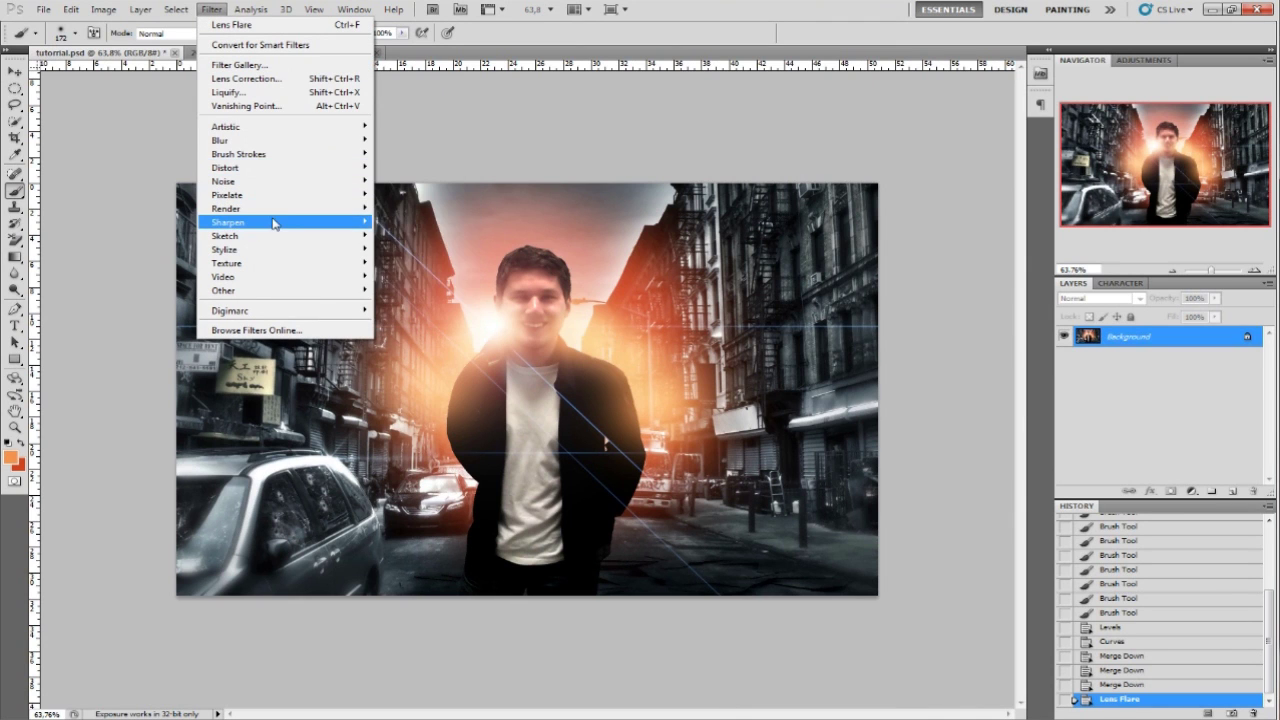
mouse_move(270, 213)
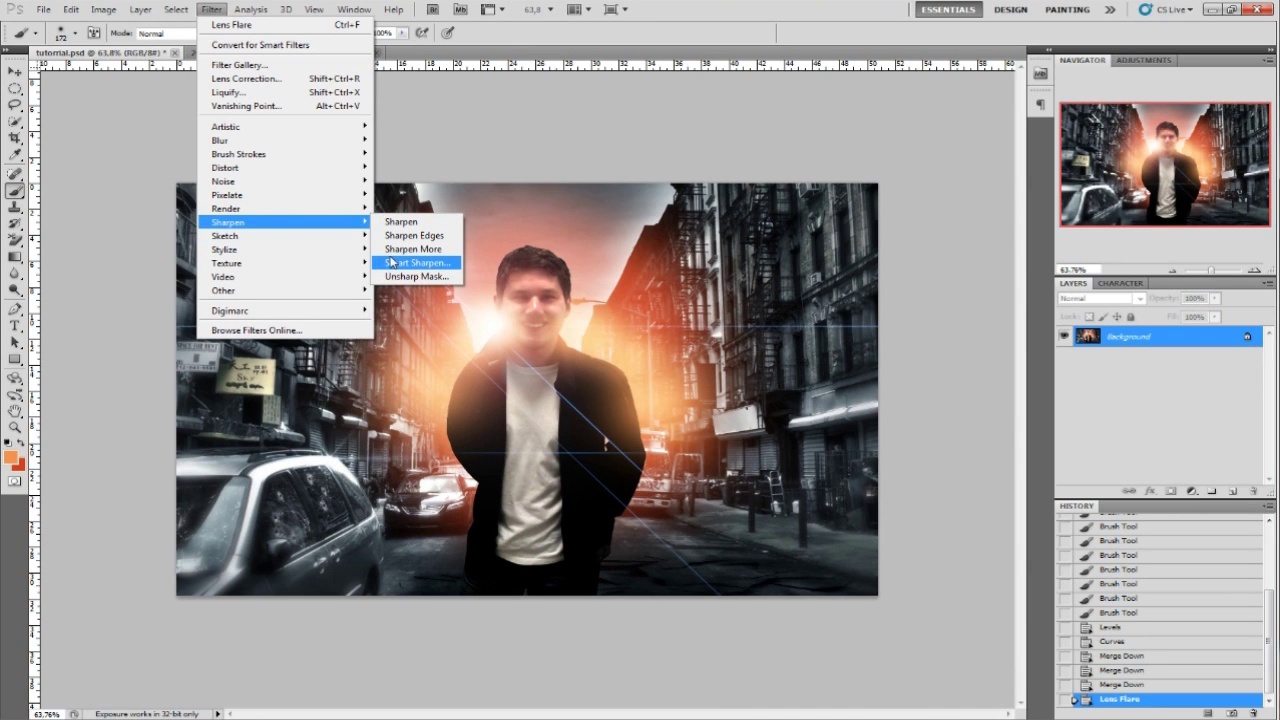
click(405, 263)
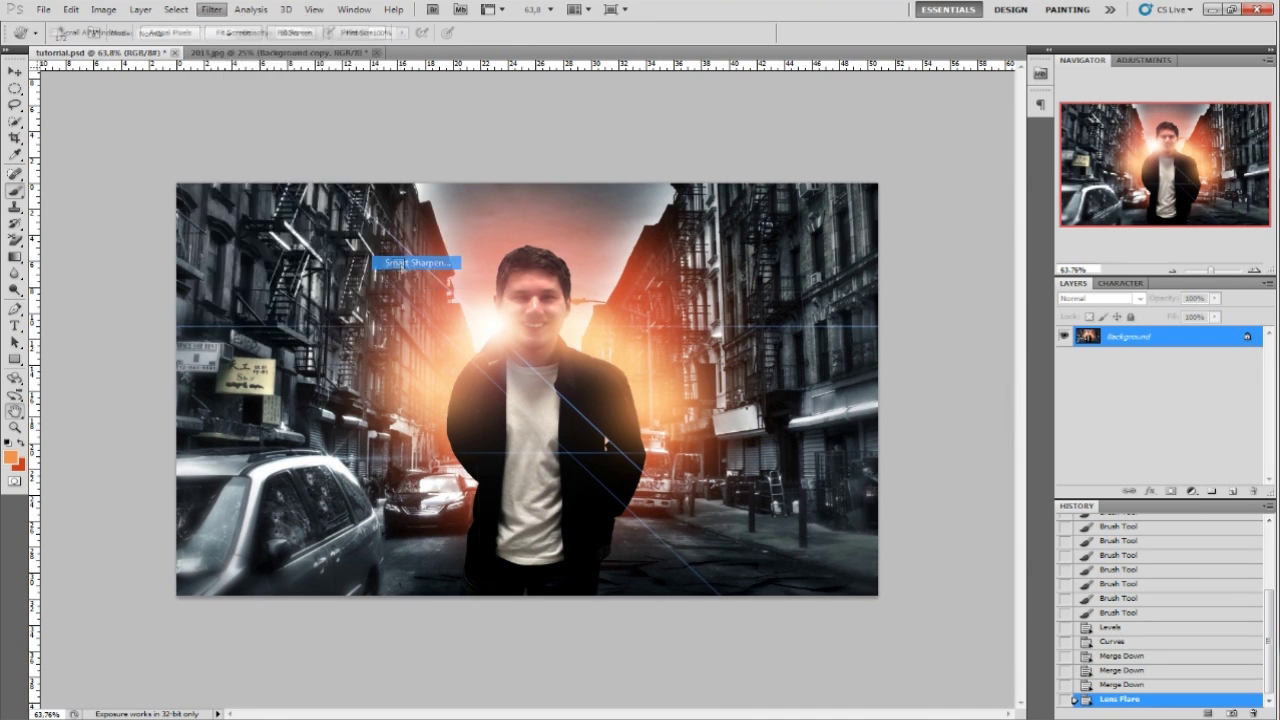
drag(514, 306, 751, 145)
drag(1154, 342, 1201, 345)
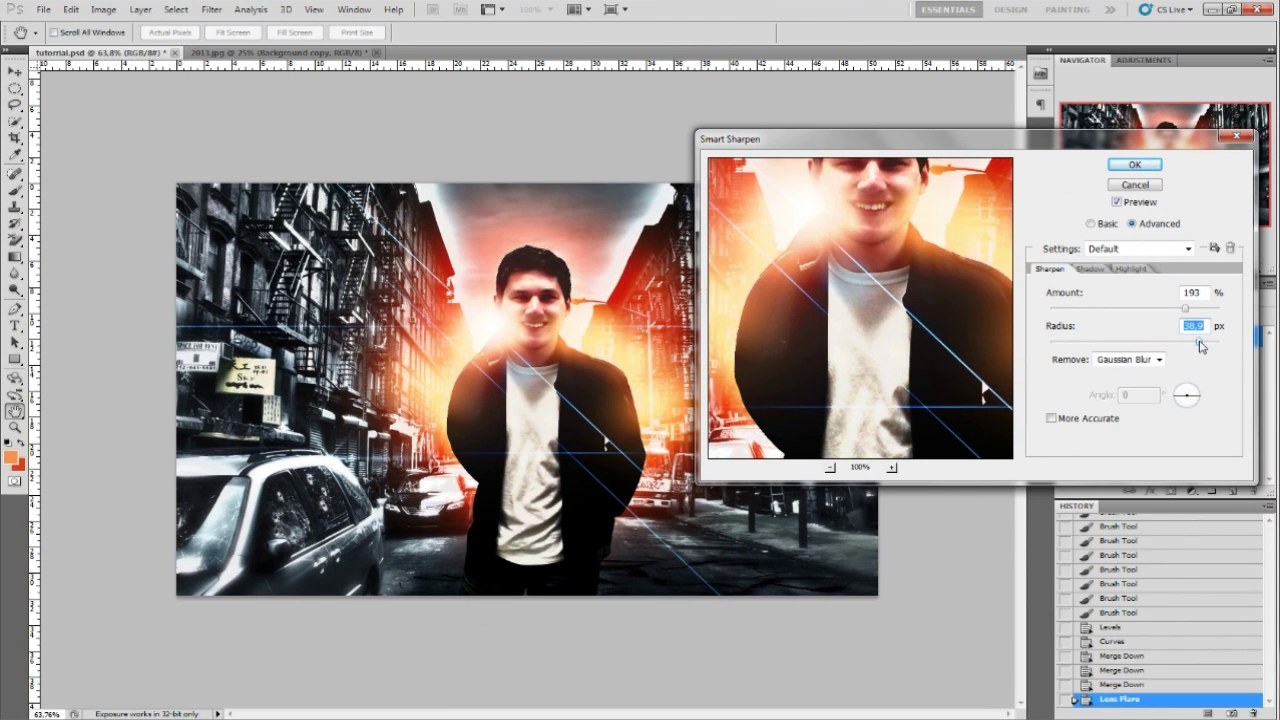
drag(1185, 309, 1156, 313)
mouse_move(960, 146)
mouse_down()
mouse_move(3, 572)
mouse_move(131, 389)
mouse_move(54, 403)
mouse_move(263, 330)
mouse_up()
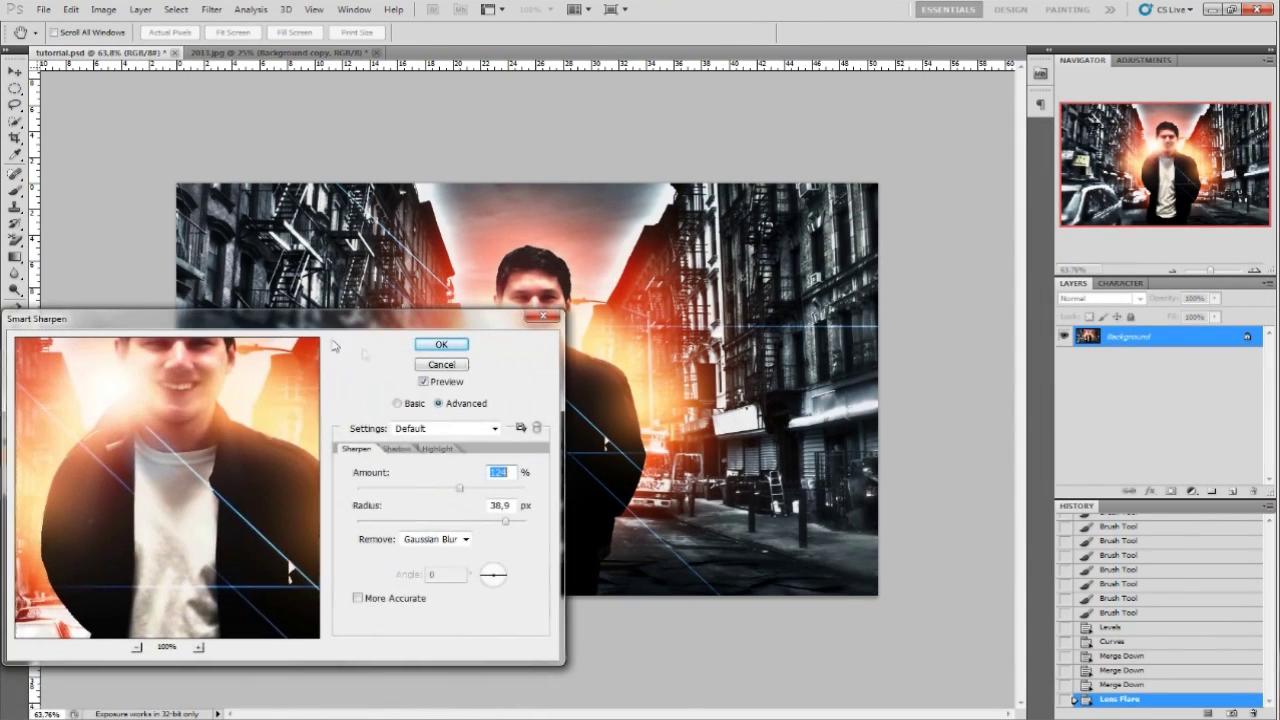
click(435, 366)
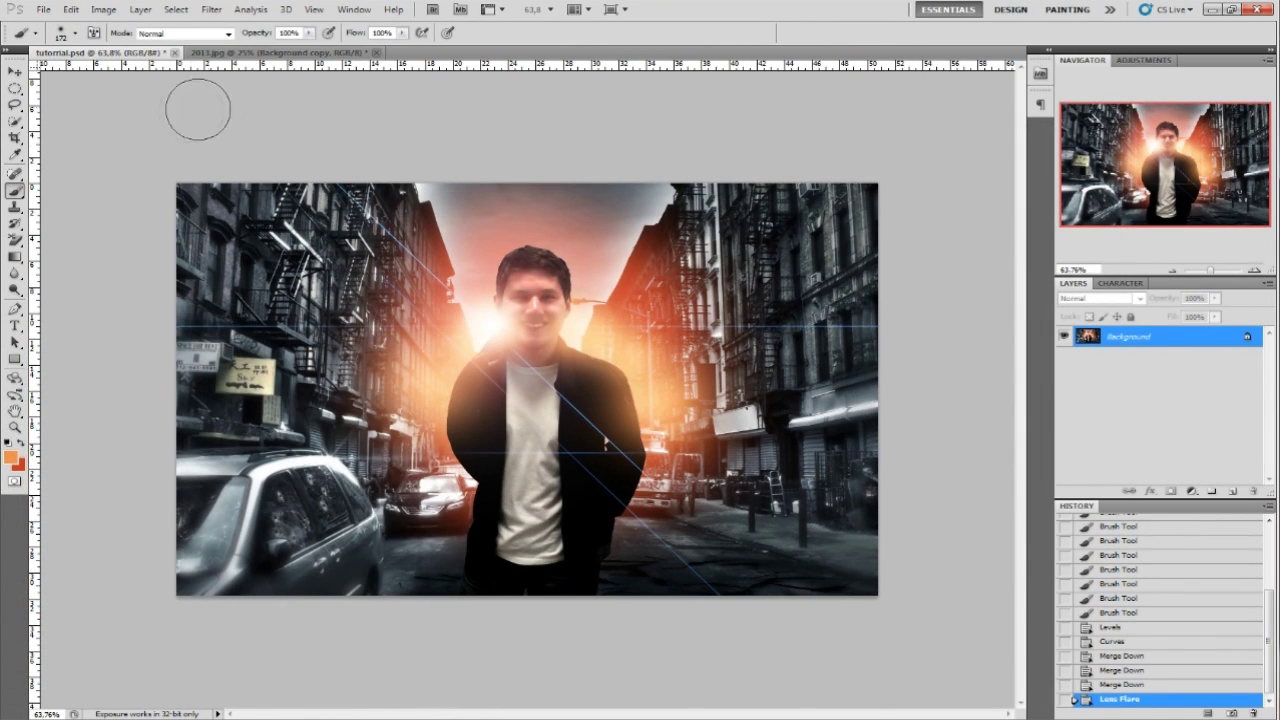
Apply the Sharpen More filter to the image and compare it with the unsharpened Lens Flare state
click(214, 10)
mouse_move(290, 224)
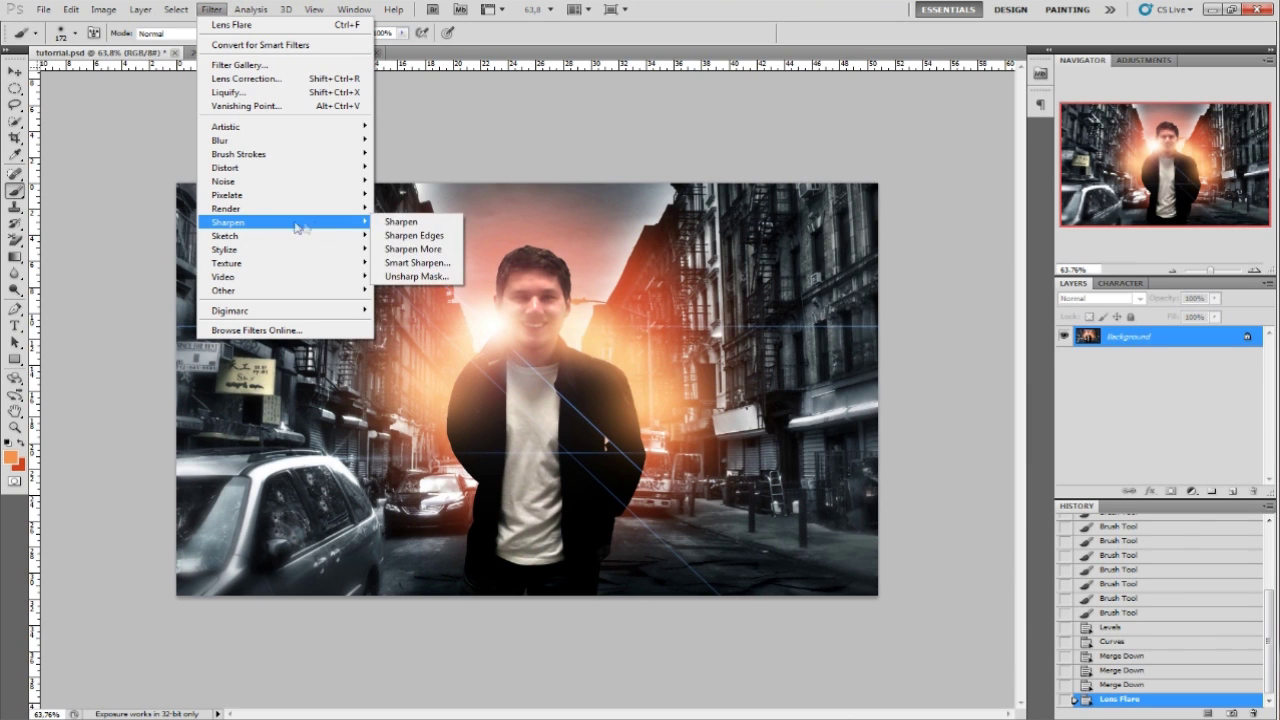
click(405, 251)
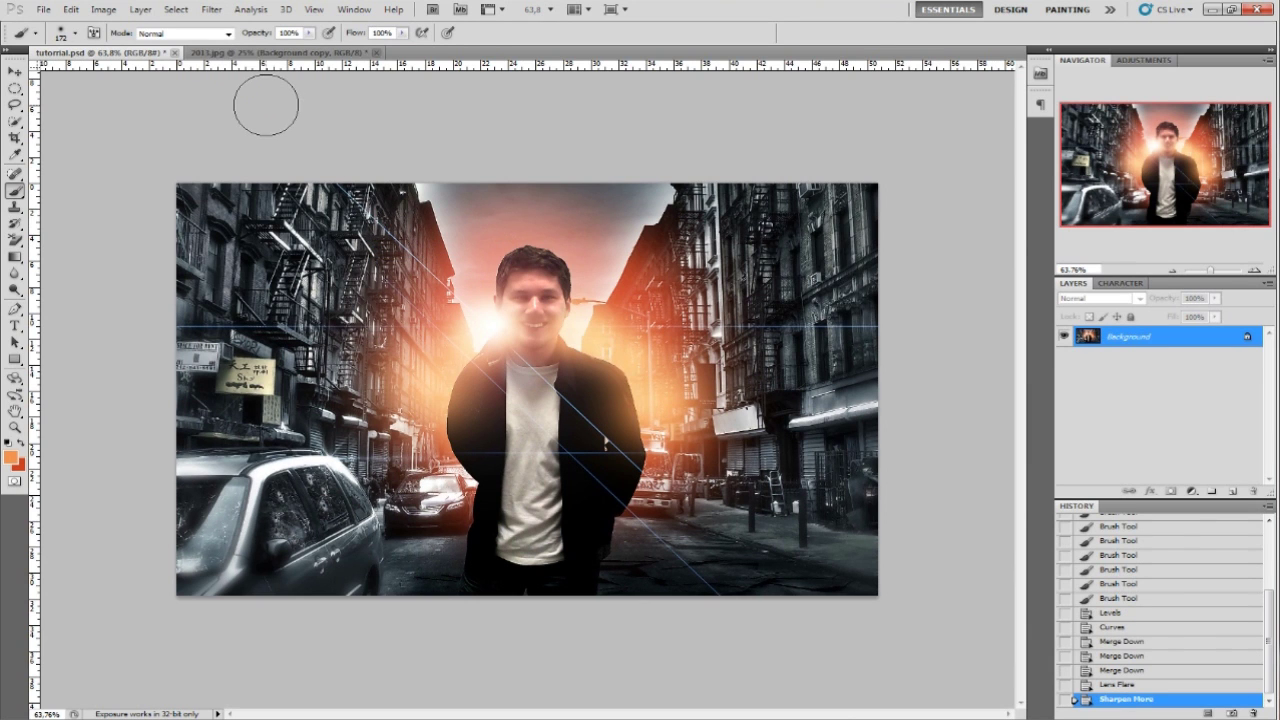
click(1120, 685)
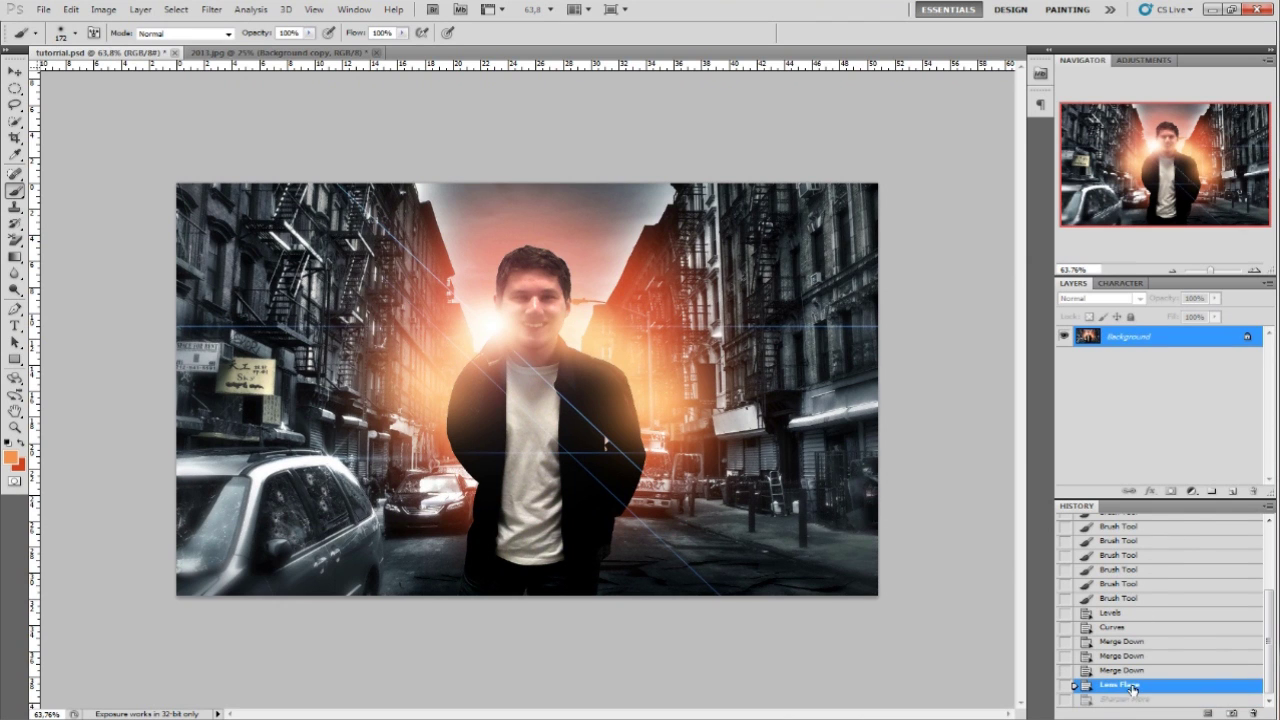
click(1130, 699)
click(1130, 687)
click(1130, 699)
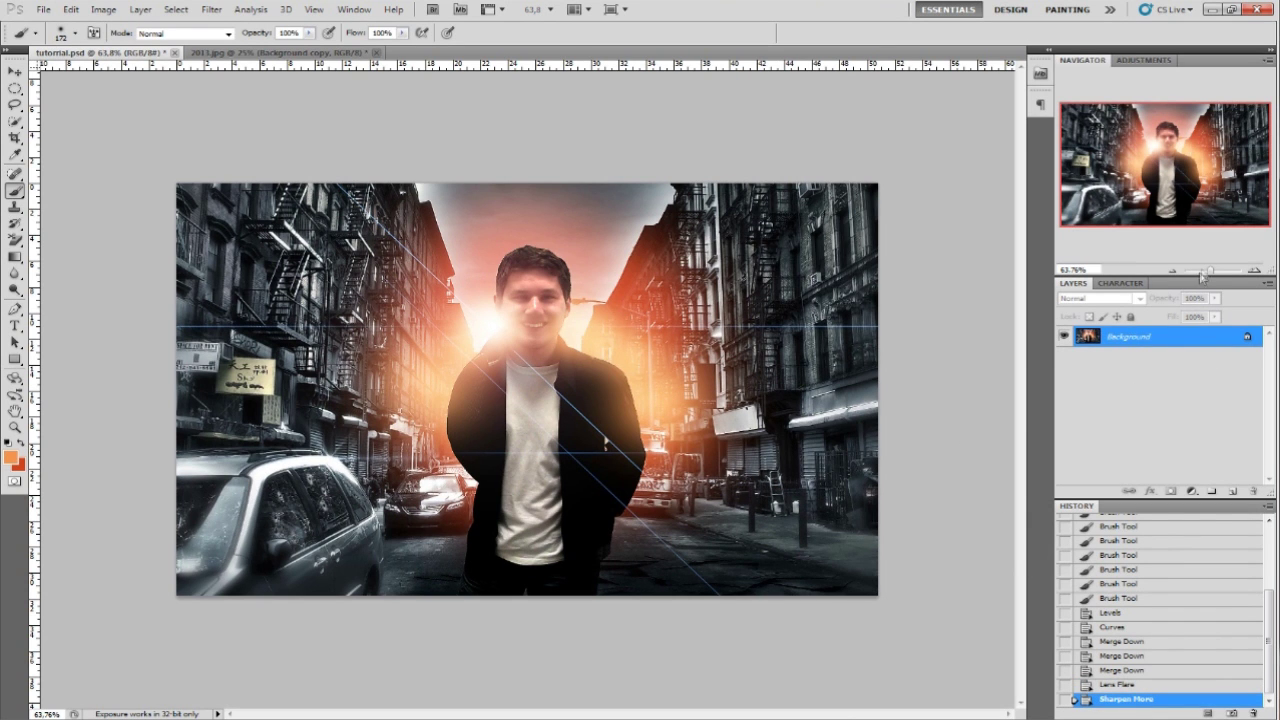
click(211, 9)
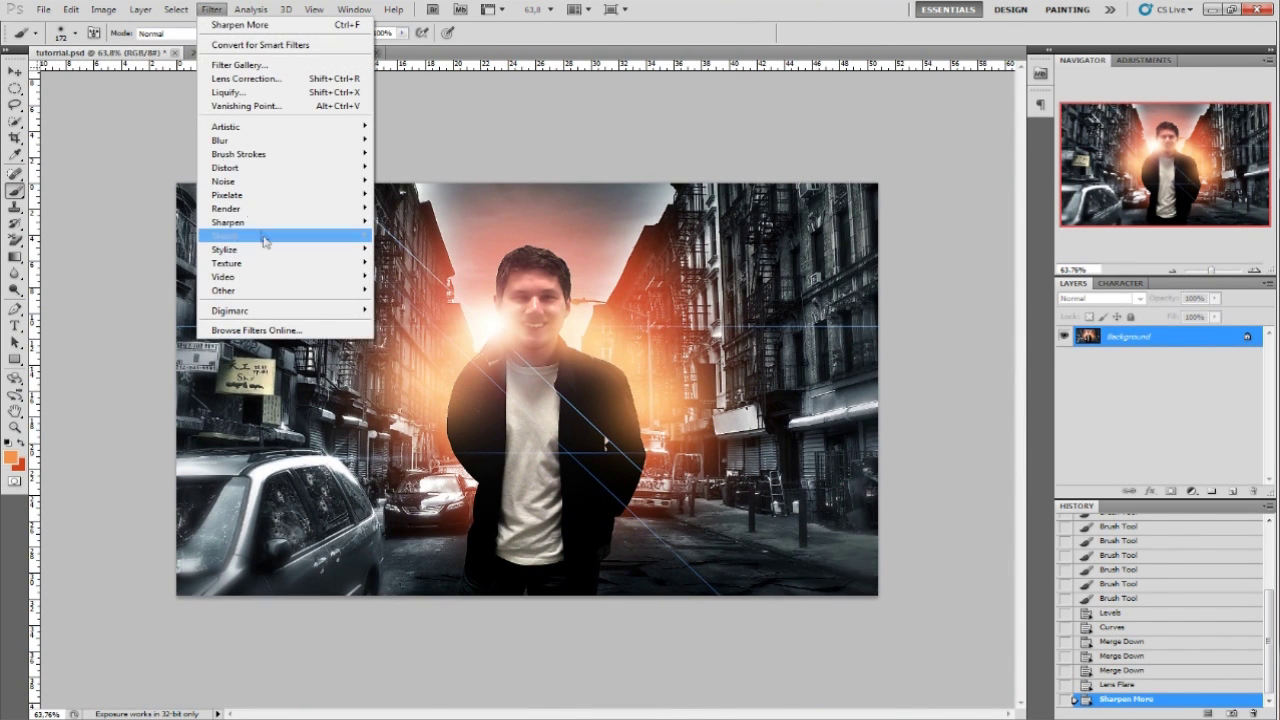
mouse_move(265, 232)
click(405, 263)
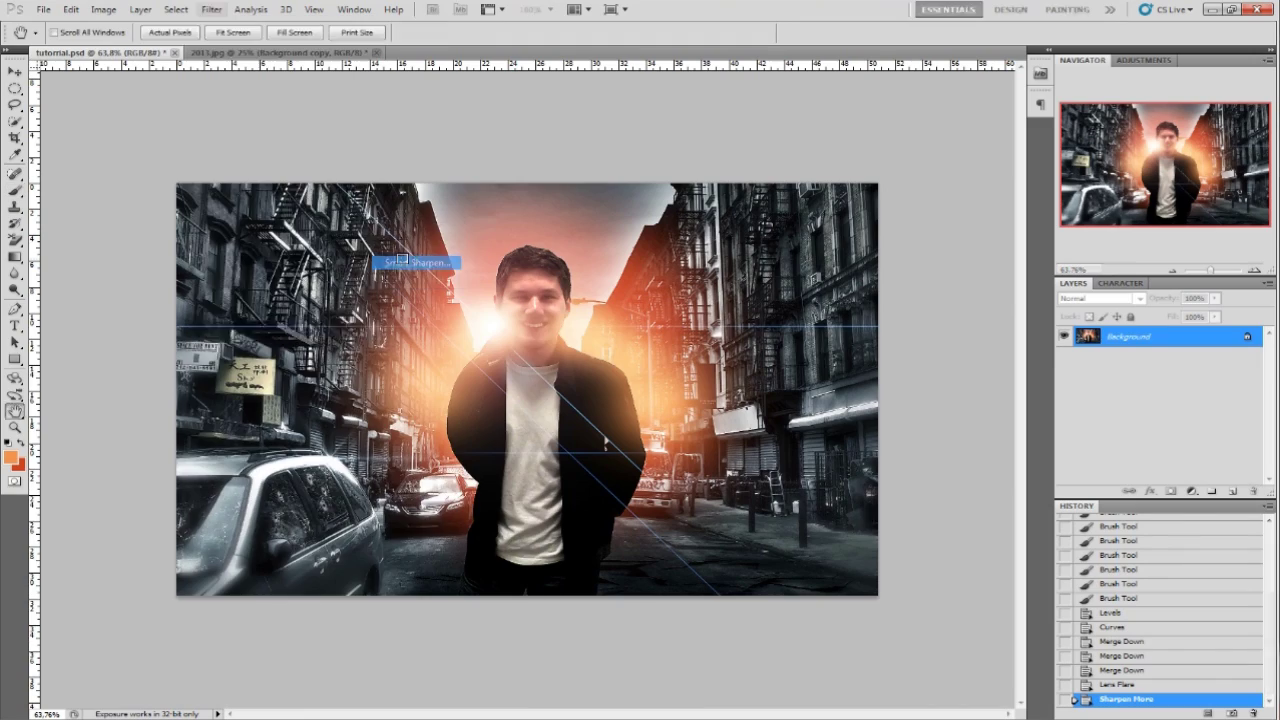
drag(398, 320, 1109, 332)
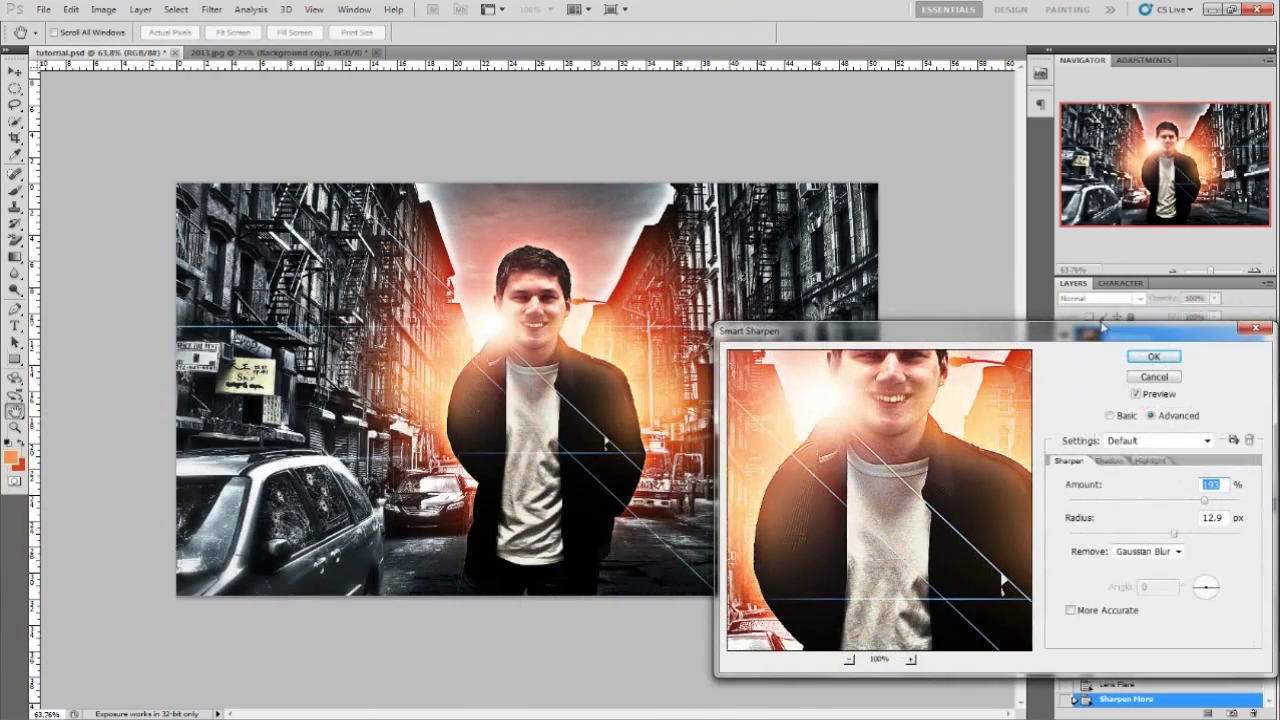
key(Escape)
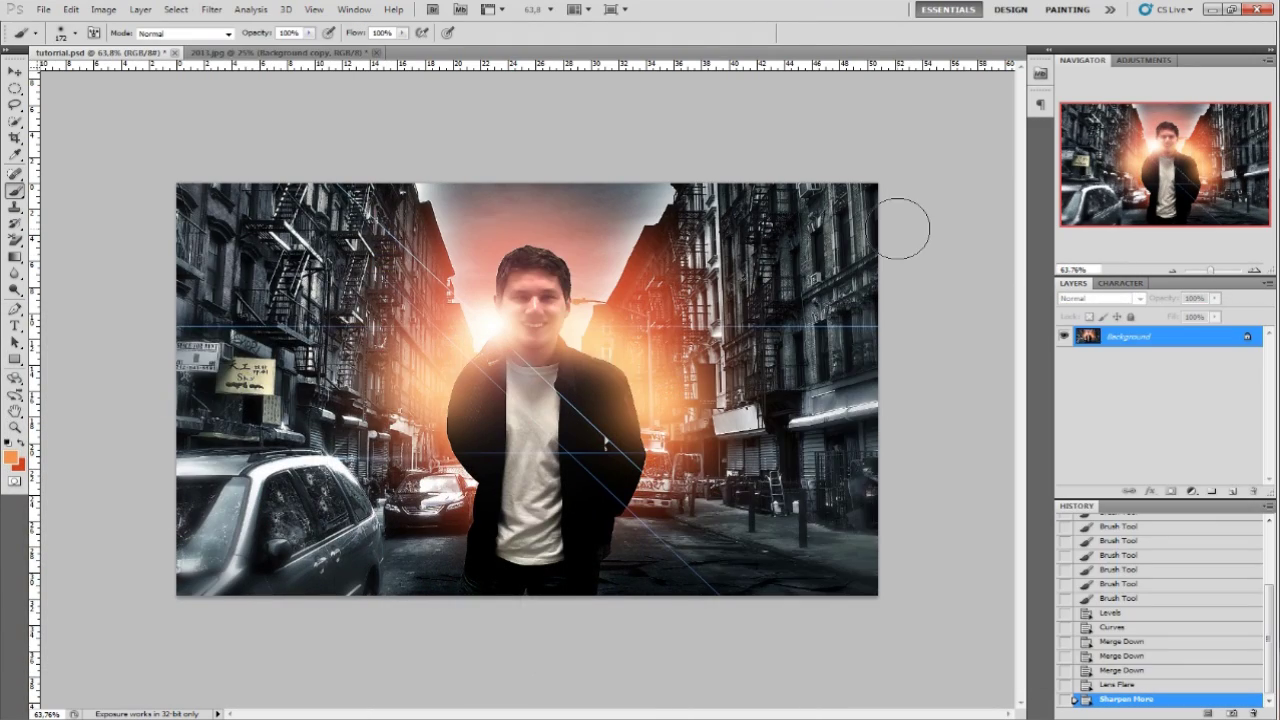